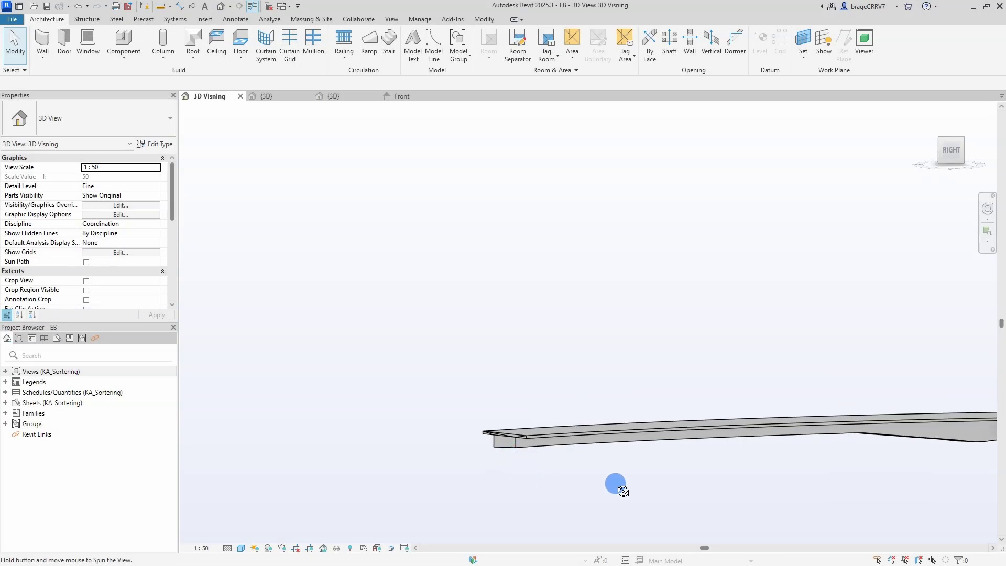
Examine the curved bridge girder from the side and from underneath in the project's 3D view
shift+middle_drag(613, 483, 564, 464)
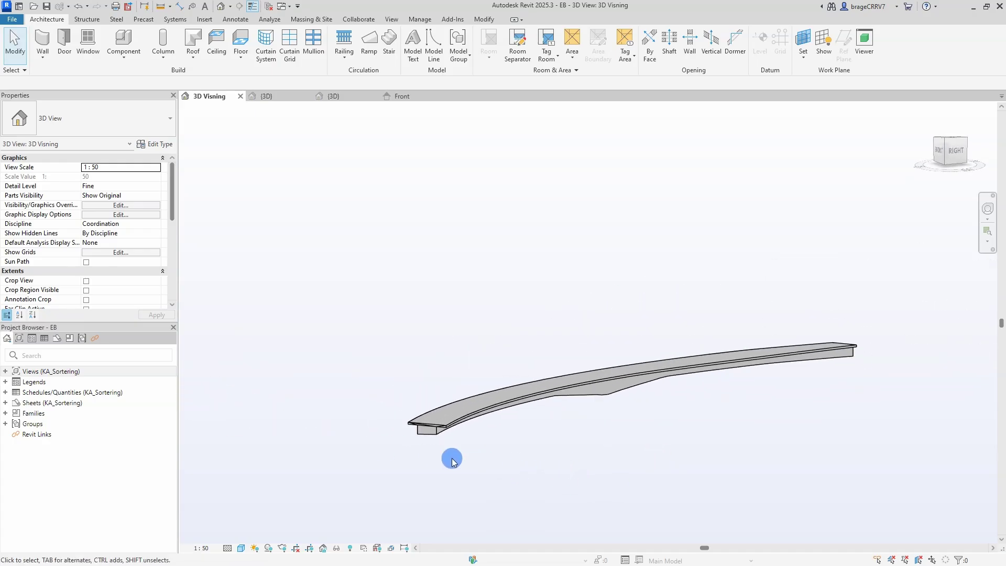
shift+middle_drag(456, 460, 505, 411)
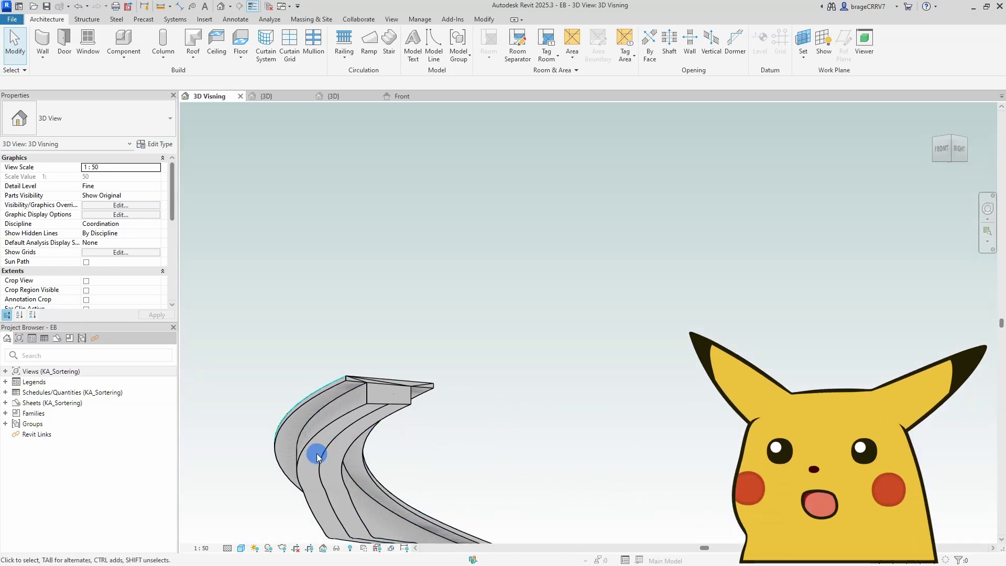
scroll(249, 393, down, 3)
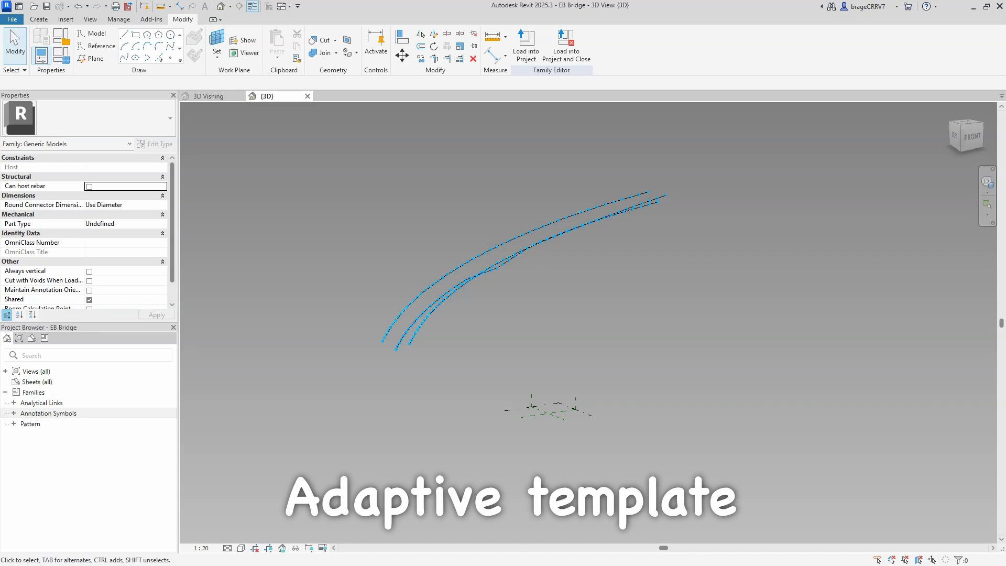
Inspect the three divided paths in the EB Bridge family and the point number of the upper path
click(352, 157)
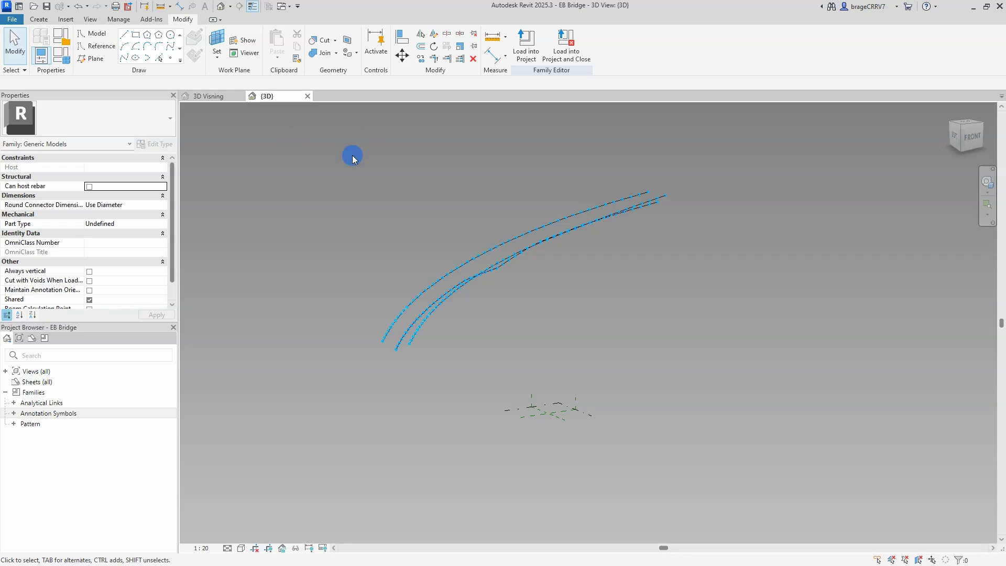
click(467, 260)
click(484, 274)
shift+middle_drag(501, 297, 449, 304)
click(559, 297)
scroll(394, 292, up, 6)
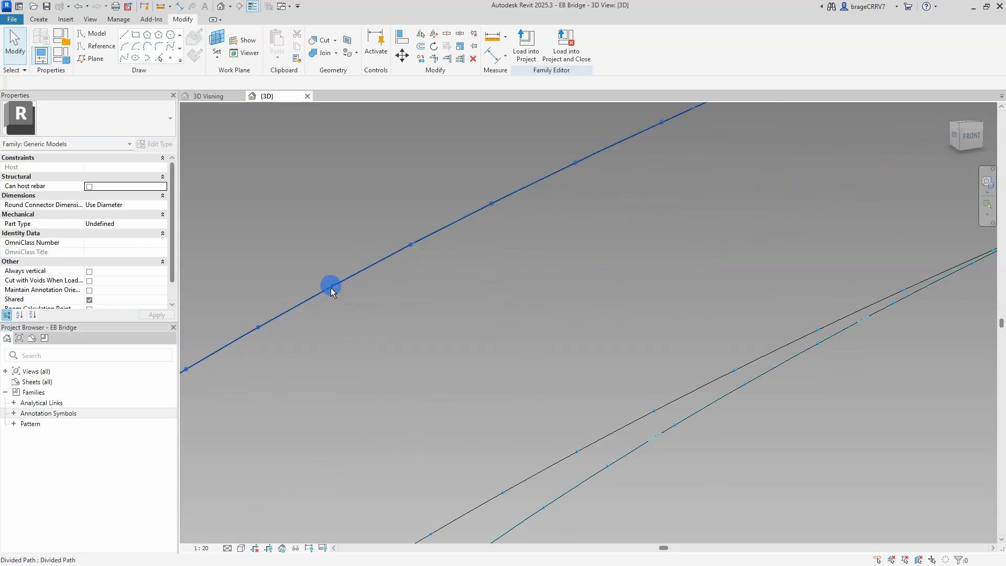
click(442, 232)
scroll(472, 304, down, 7)
scroll(618, 274, up, 3)
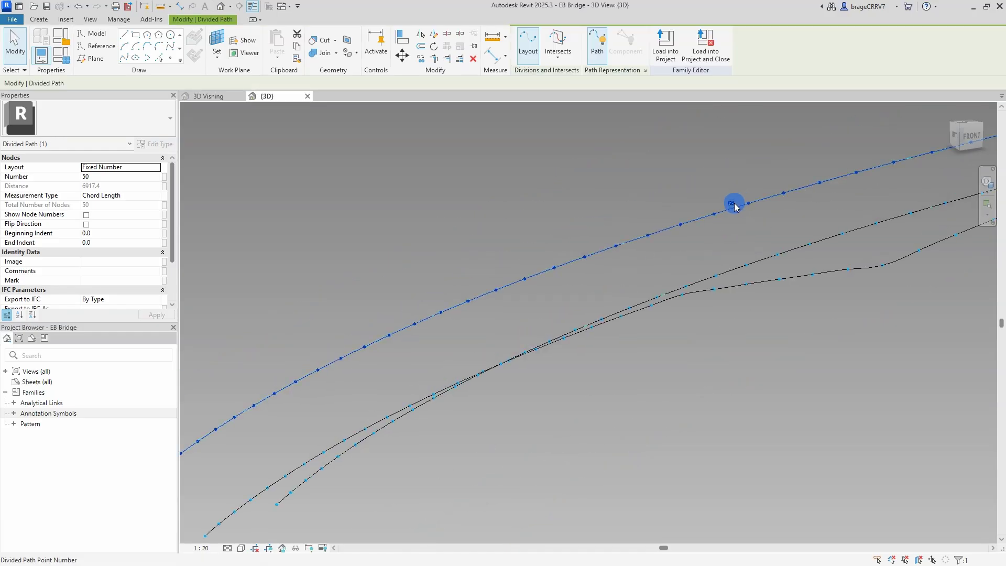
click(734, 206)
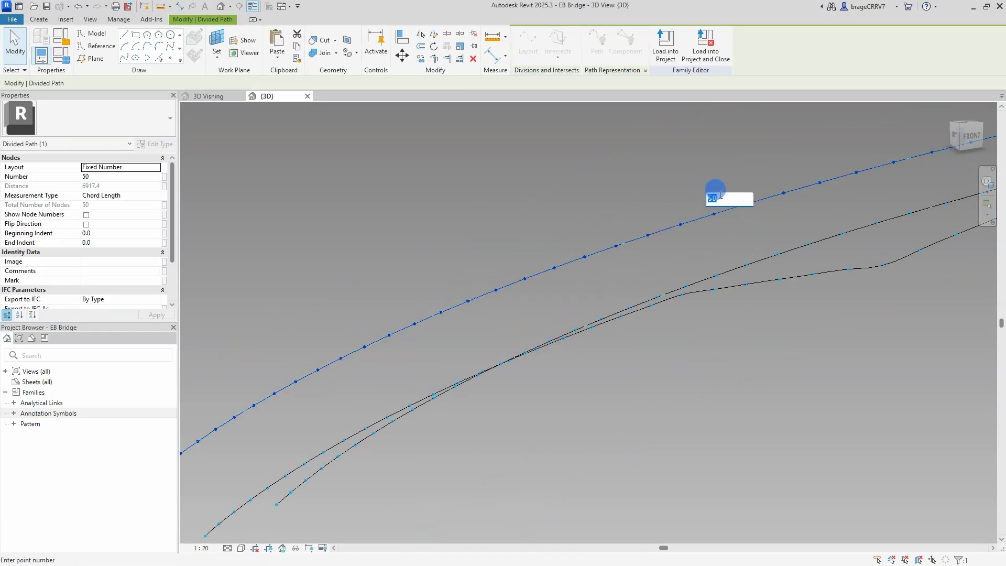
click(597, 212)
Examine the vertical course of the three divided paths in the left view and in an angled 3D view
scroll(590, 210, down, 3)
click(605, 369)
shift+middle_drag(606, 373, 881, 150)
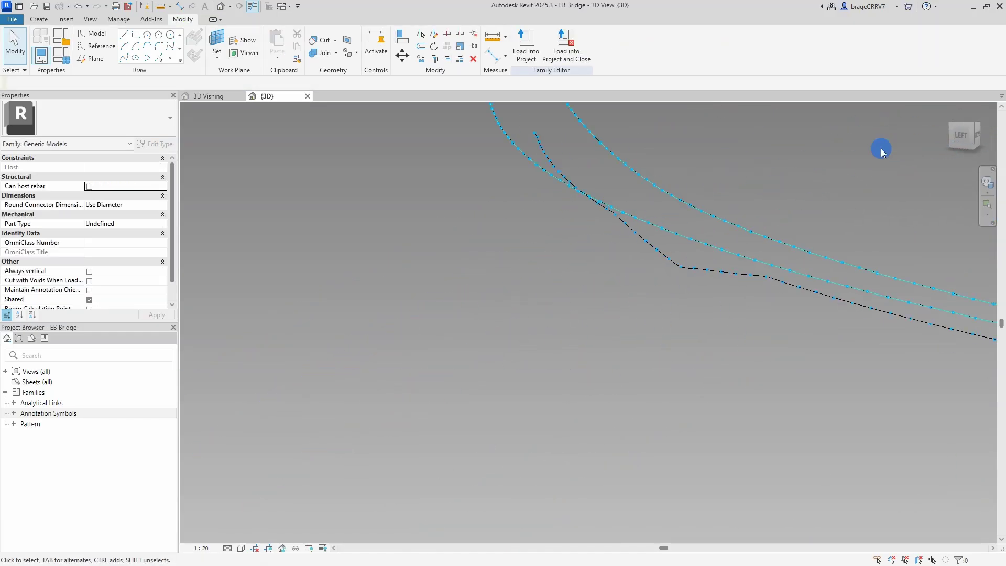
click(959, 137)
scroll(576, 356, up, 5)
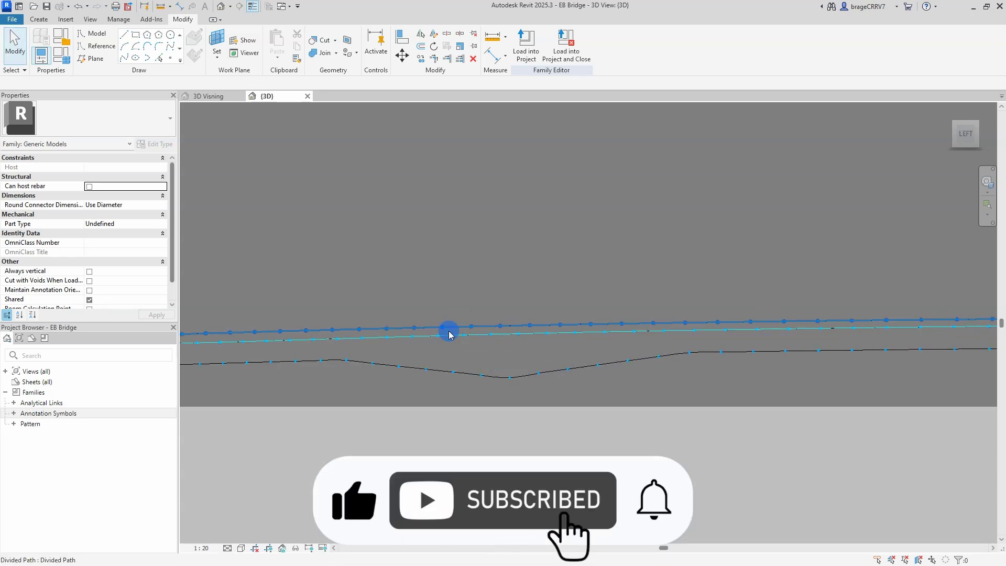
shift+middle_drag(341, 370, 535, 307)
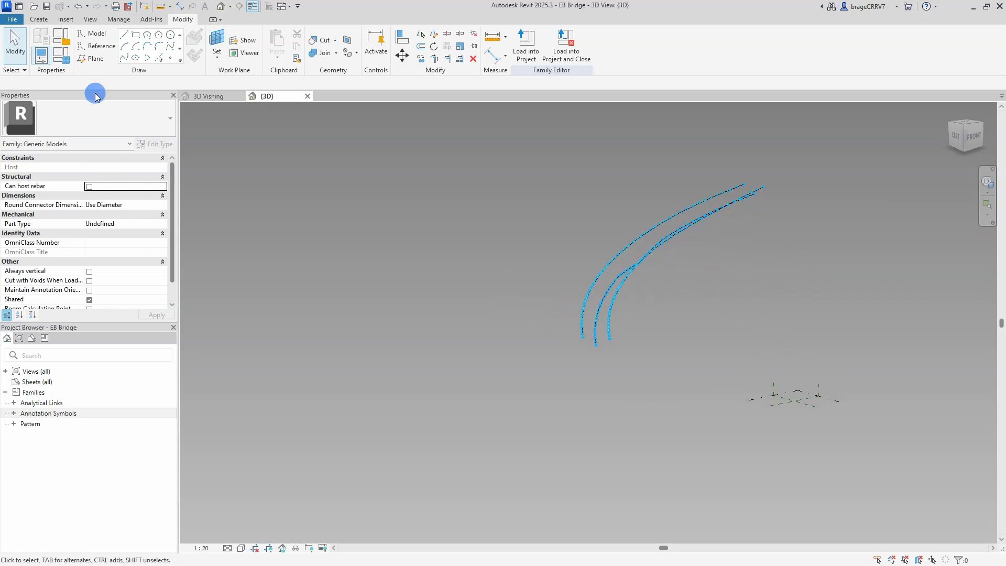
Create a new family from the Metric Generic Model Adaptive template
click(12, 19)
mouse_move(25, 52)
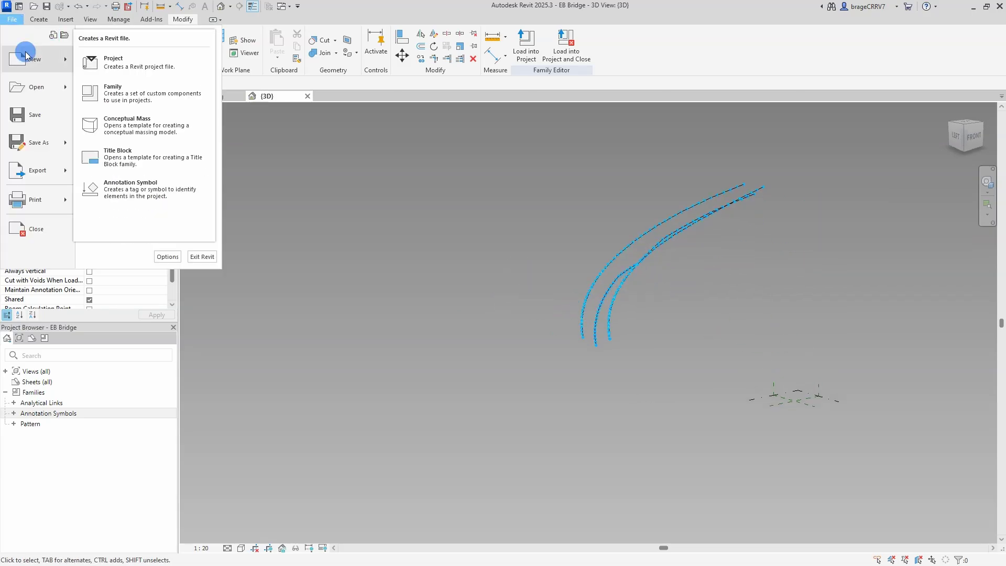
click(120, 93)
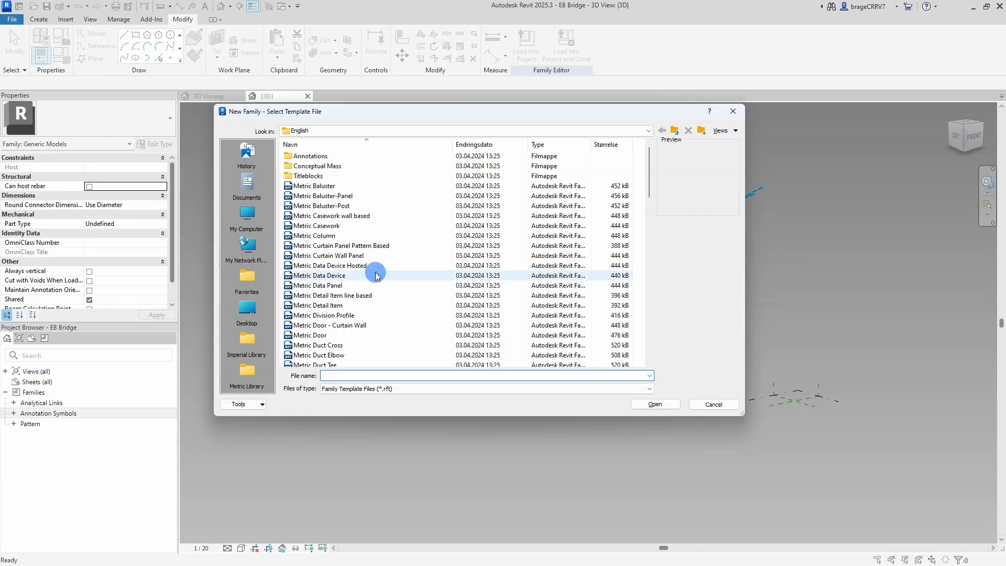
scroll(372, 271, down, 4)
click(360, 327)
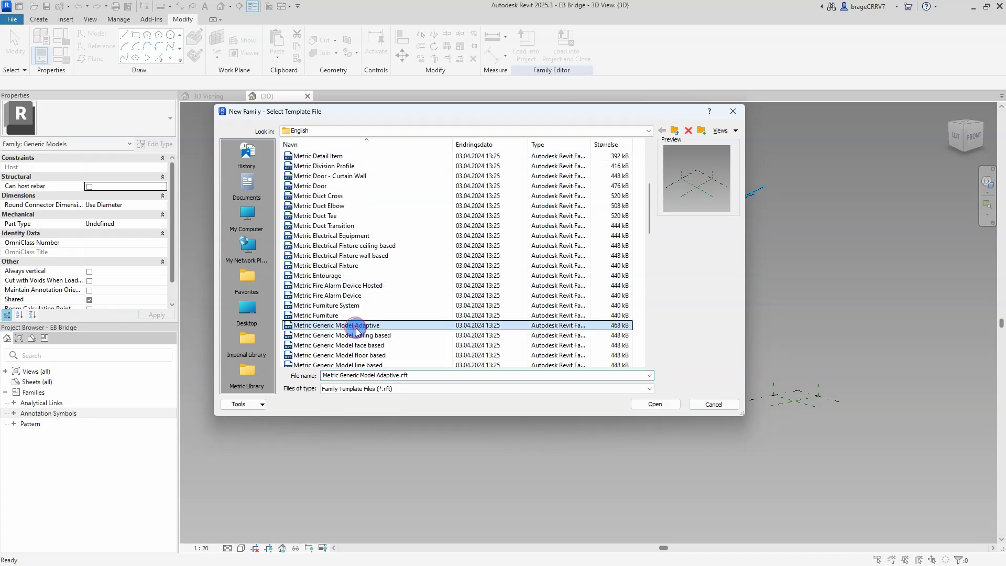
click(647, 406)
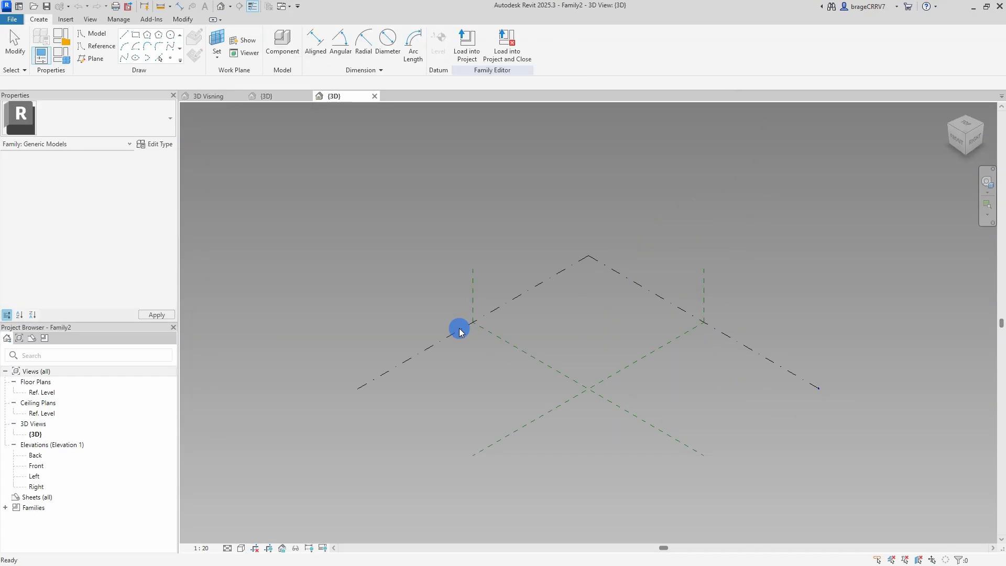
Turn the new family's 3D view towards the front and show the active work plane
shift+middle_drag(901, 177, 553, 398)
click(561, 393)
drag(592, 395, 543, 454)
click(443, 498)
shift+middle_drag(525, 501, 531, 501)
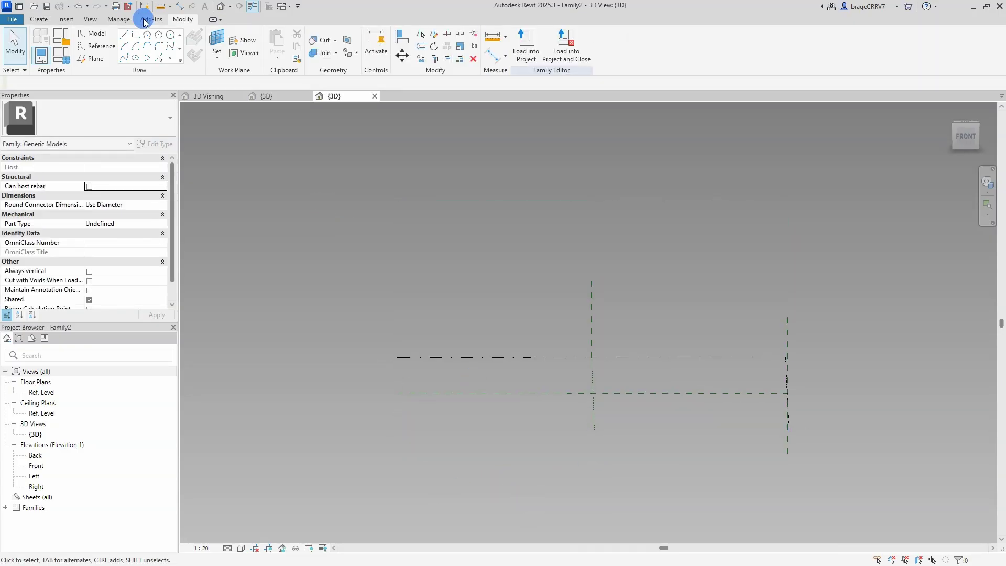
click(240, 40)
middle_drag(820, 305, 713, 294)
middle_drag(713, 295, 703, 298)
drag(104, 26, 694, 60)
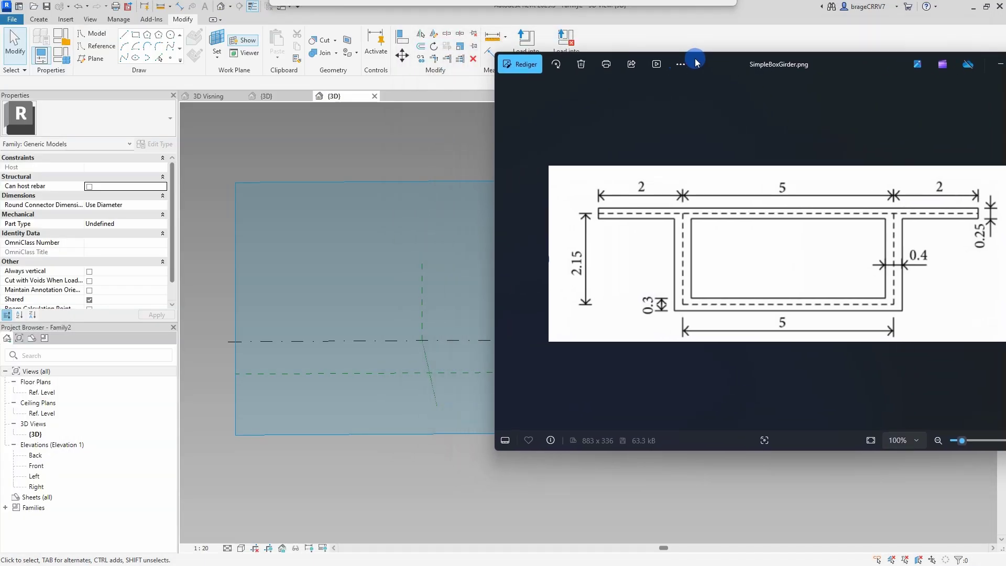
drag(491, 50, 655, 120)
drag(854, 142, 754, 121)
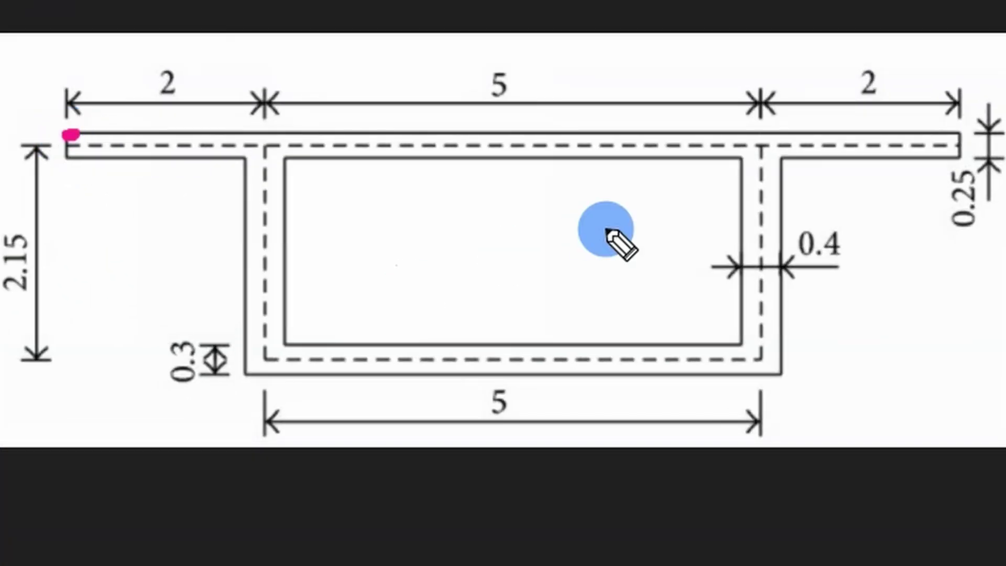
Mark the upper deck corners and the bottom slab's midpoint on the cross-section drawing in pink, labelling each A
click(956, 136)
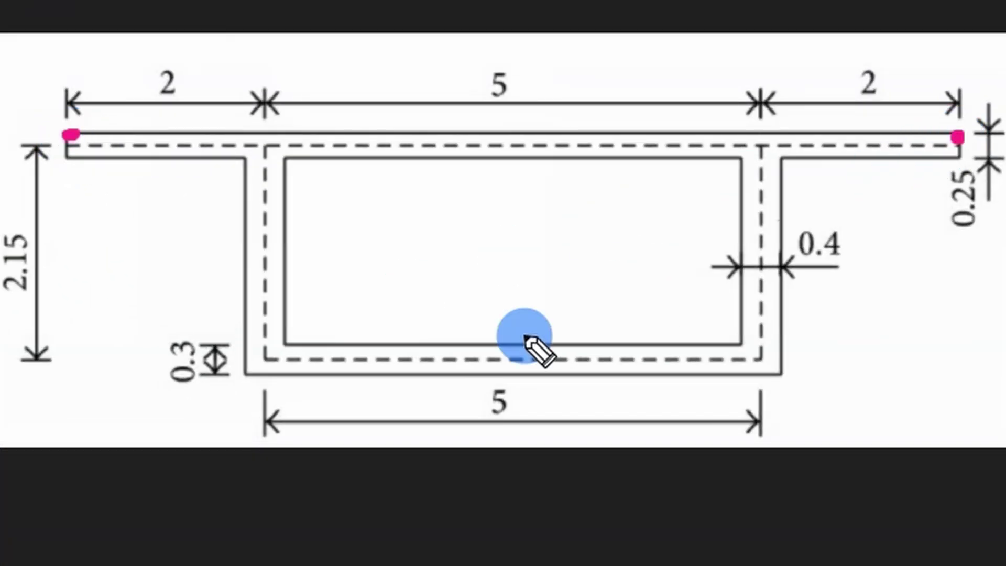
click(496, 372)
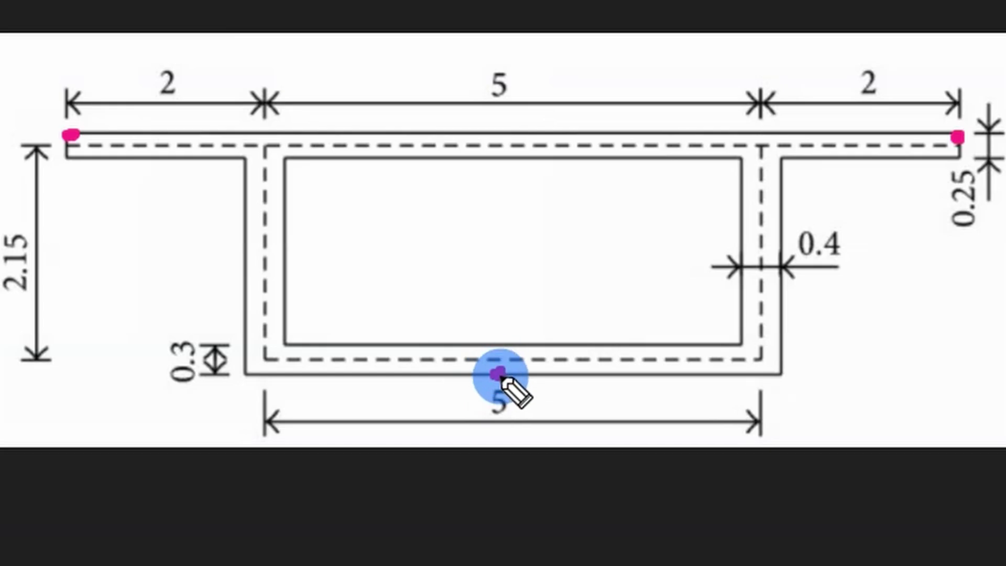
click(4, 132)
drag(1, 97, 18, 120)
mouse_move(960, 116)
mouse_down()
mouse_move(965, 81)
mouse_move(978, 109)
mouse_move(960, 103)
mouse_up()
drag(475, 444, 499, 426)
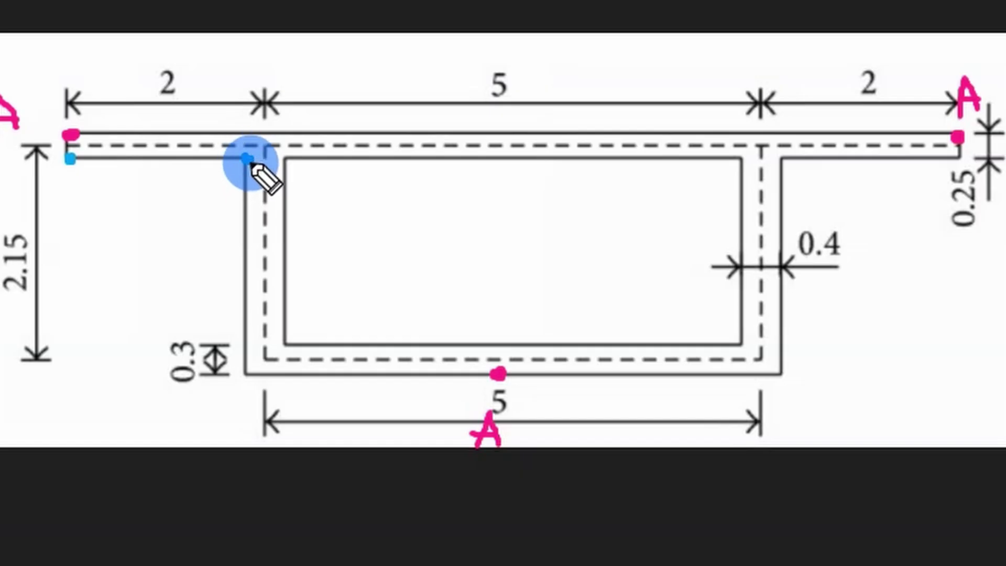
Mark the section's lower outline corners with blue points and draw a green slope arrow labelled Y% above the deck
click(244, 372)
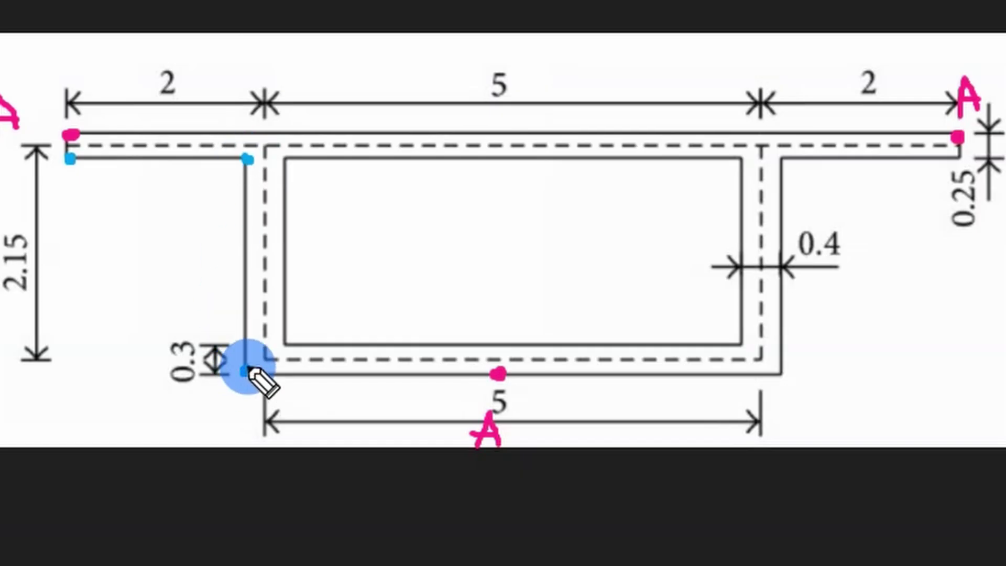
click(777, 373)
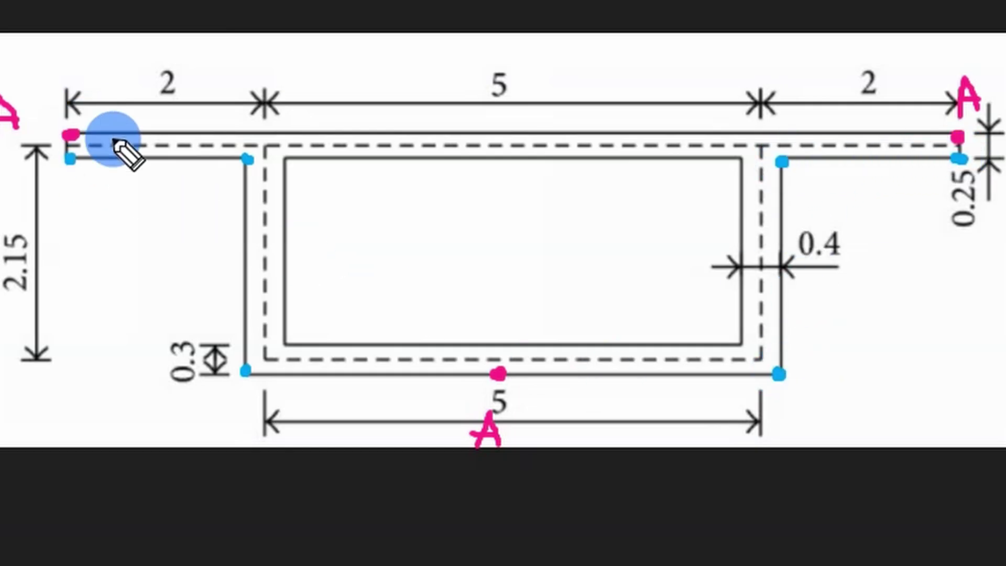
mouse_move(370, 126)
mouse_down()
mouse_move(467, 126)
mouse_move(430, 111)
mouse_up()
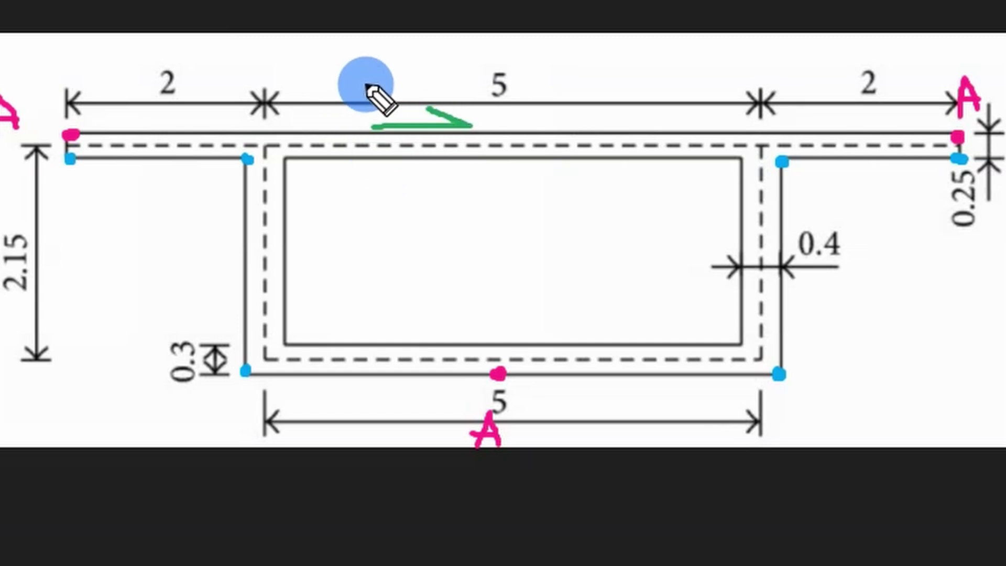
mouse_move(355, 74)
mouse_down()
mouse_move(355, 90)
mouse_move(383, 80)
mouse_up()
Trace the outer outline of the bridge cross-section in red, undoing the first uneven stroke
mouse_move(58, 163)
mouse_down()
mouse_move(243, 153)
mouse_move(235, 330)
mouse_up()
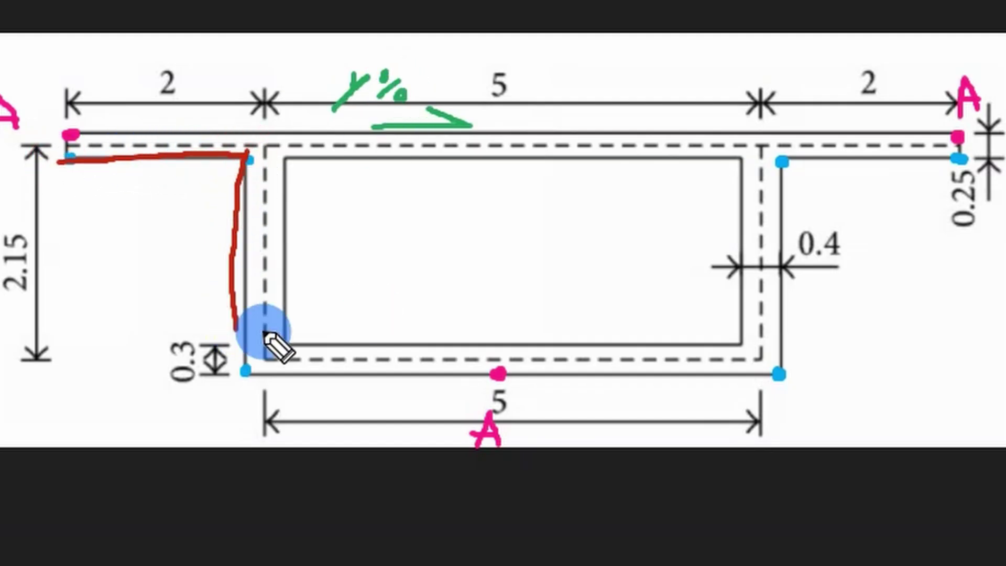
key(ctrl+z)
mouse_move(246, 157)
mouse_down()
mouse_move(239, 366)
mouse_move(763, 374)
mouse_move(772, 386)
mouse_move(798, 217)
mouse_move(791, 159)
mouse_move(774, 363)
mouse_move(779, 160)
mouse_move(932, 159)
mouse_move(954, 138)
mouse_up()
drag(68, 134, 958, 132)
Redraw the blue points over the red outline's corners and label the two bottom corners R
click(68, 155)
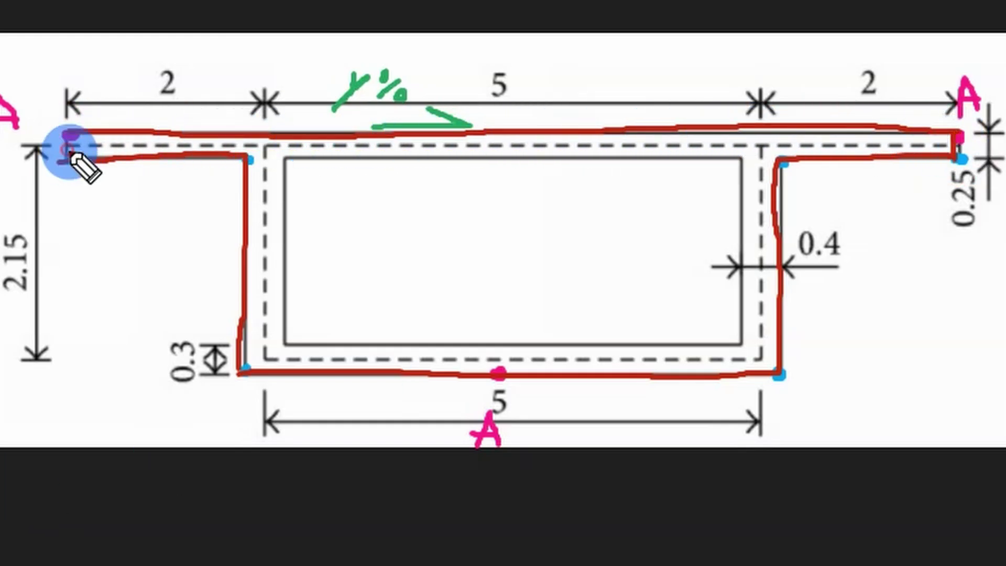
click(248, 159)
click(243, 367)
click(779, 373)
click(779, 164)
click(961, 157)
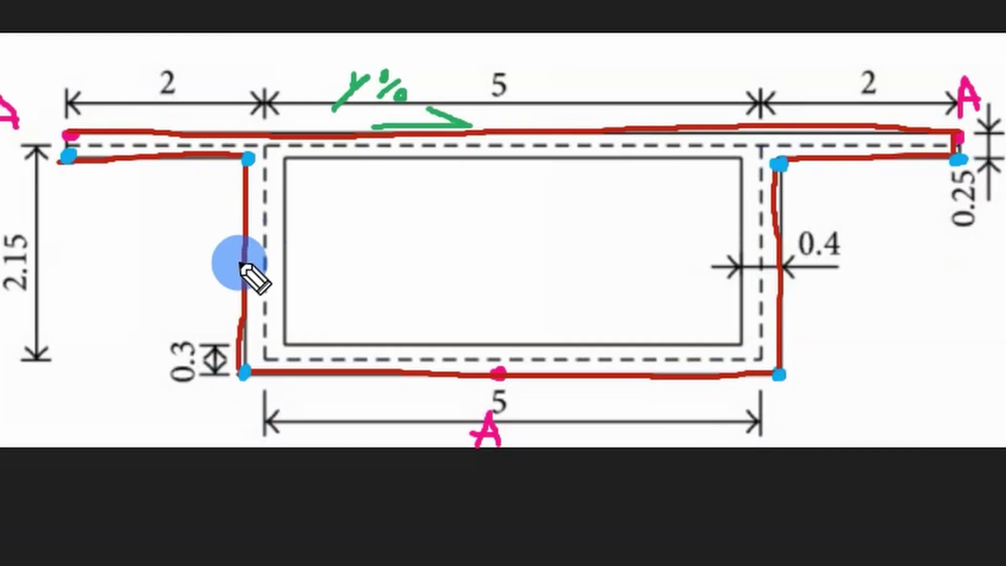
drag(177, 422, 196, 419)
mouse_move(801, 430)
mouse_down()
mouse_move(804, 391)
mouse_move(821, 430)
mouse_up()
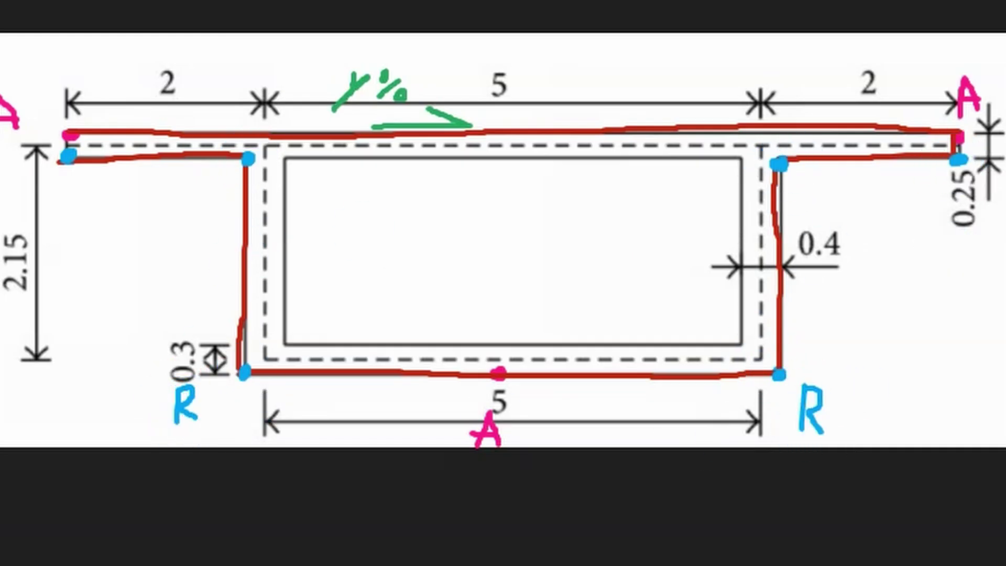
click(278, 164)
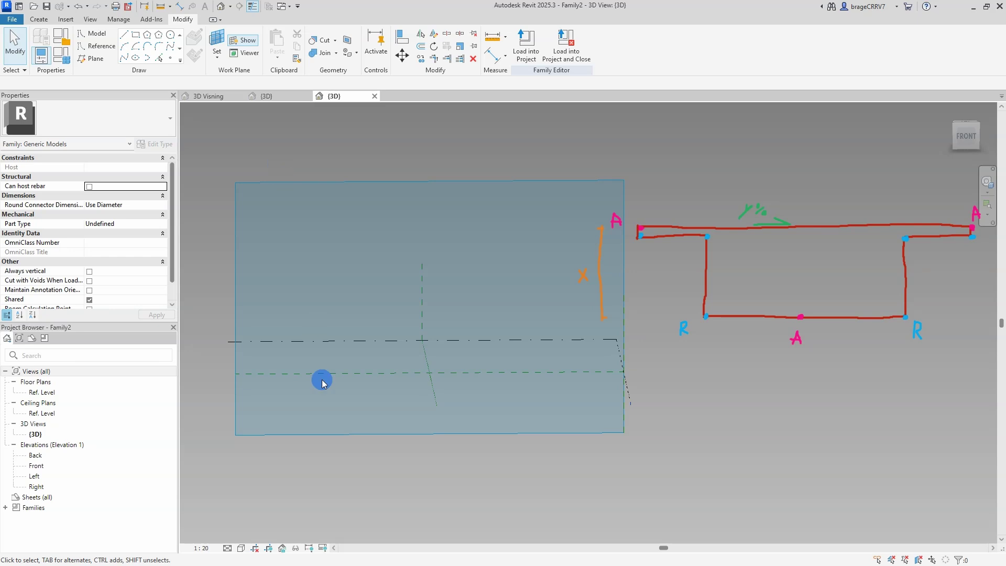
Place three reference points in the Front elevation on the Center (Front/Back) reference plane: two near the Ref. Level and one centred below it
double_click(74, 464)
middle_drag(411, 369, 359, 326)
scroll(359, 325, down, 3)
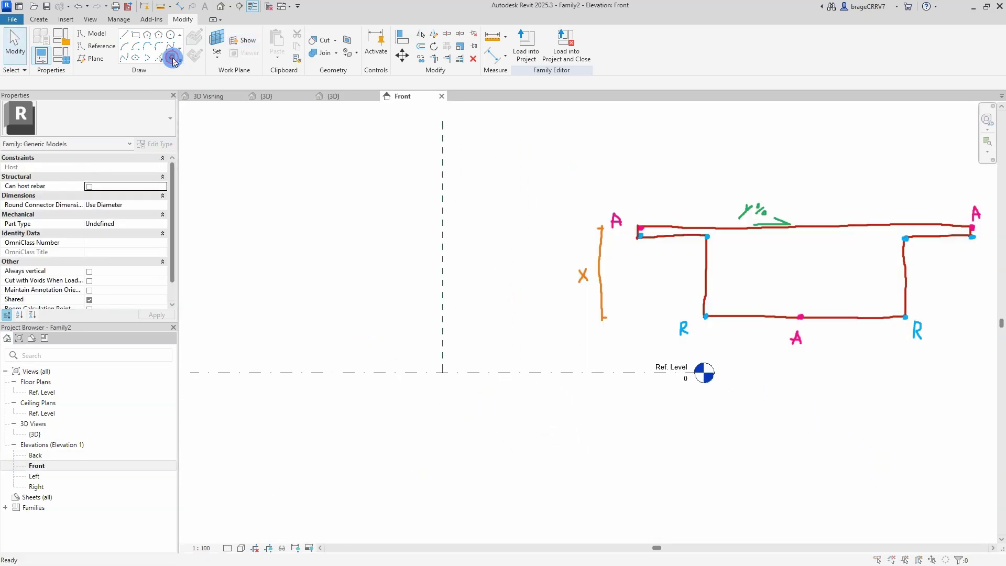
click(173, 59)
click(365, 274)
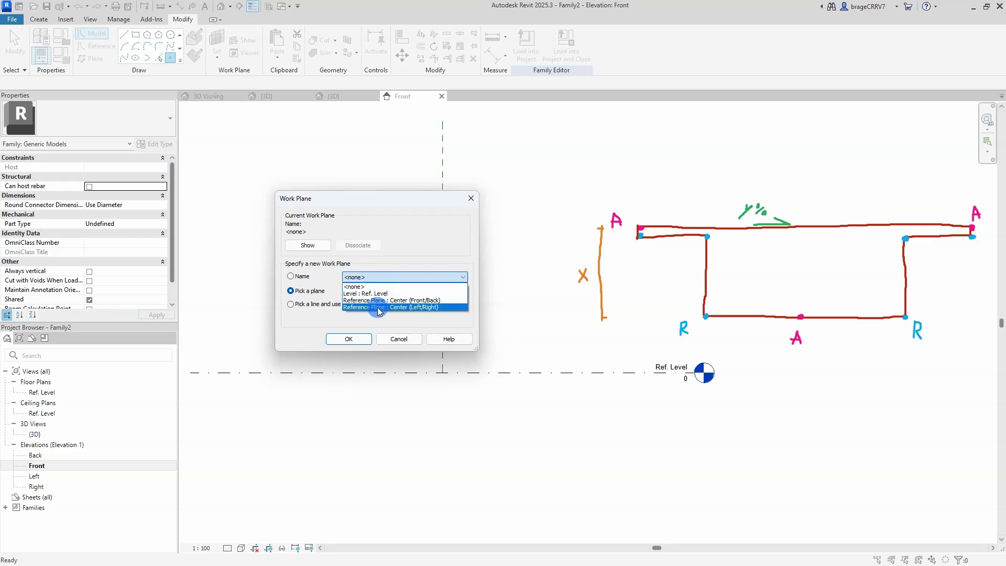
click(379, 300)
click(326, 340)
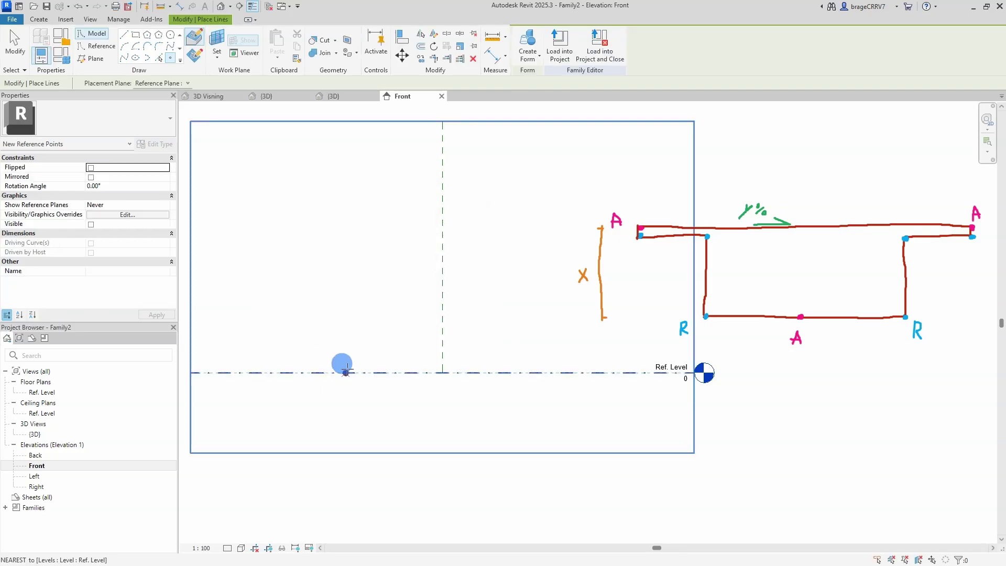
click(358, 361)
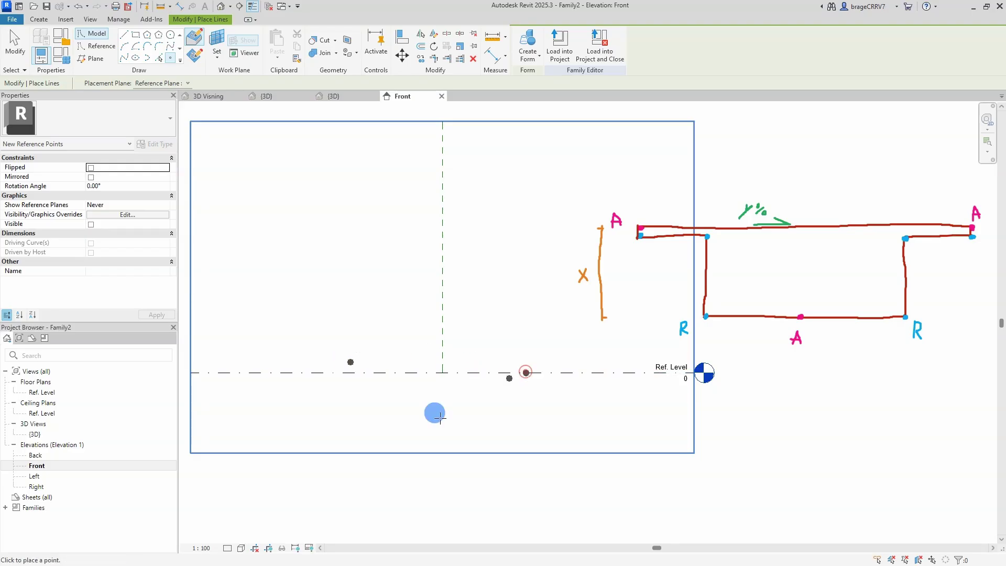
key(Escape)
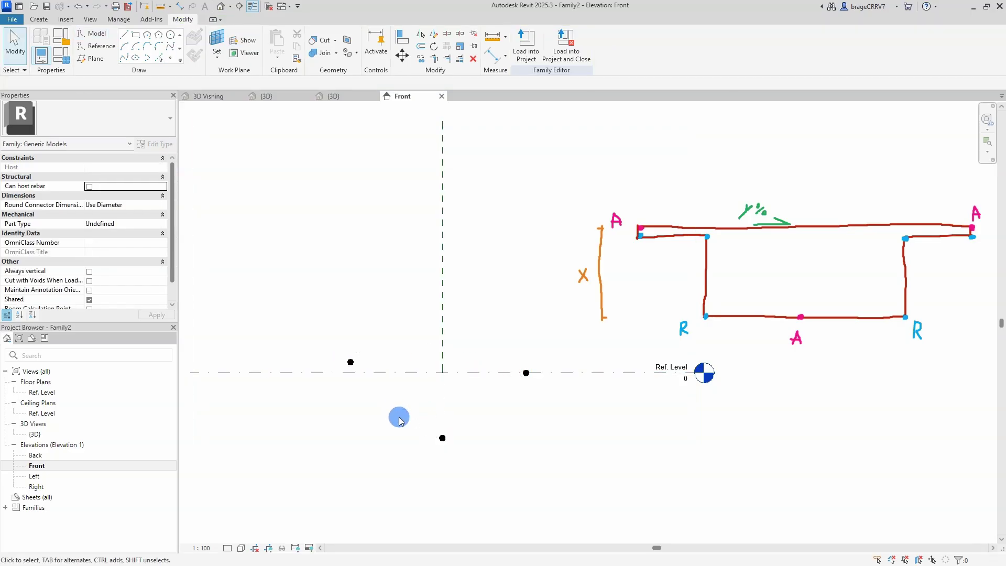
Make the three reference points adaptive and return to the family's 3D view
click(350, 361)
ctrl+click(442, 438)
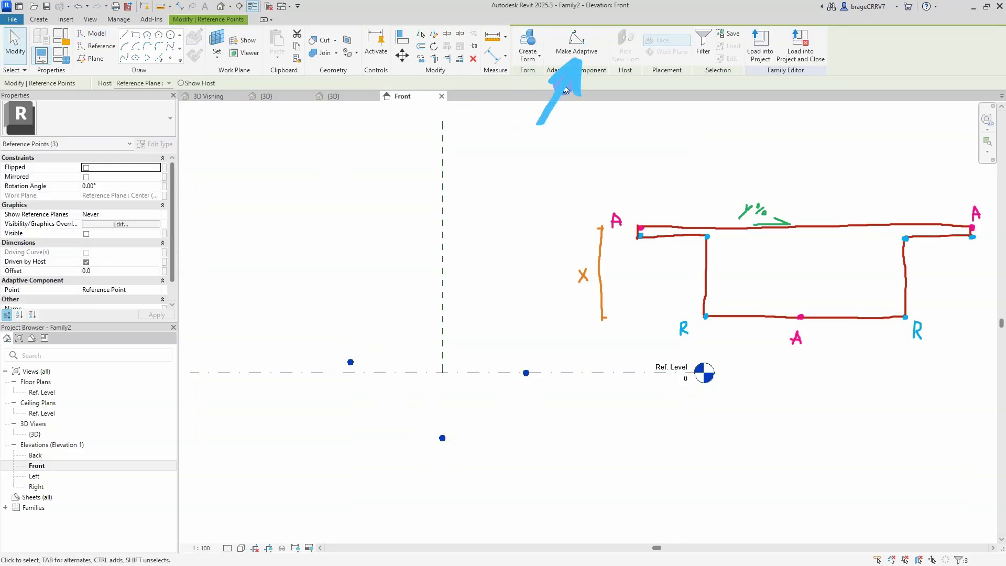
click(581, 56)
click(398, 348)
click(334, 99)
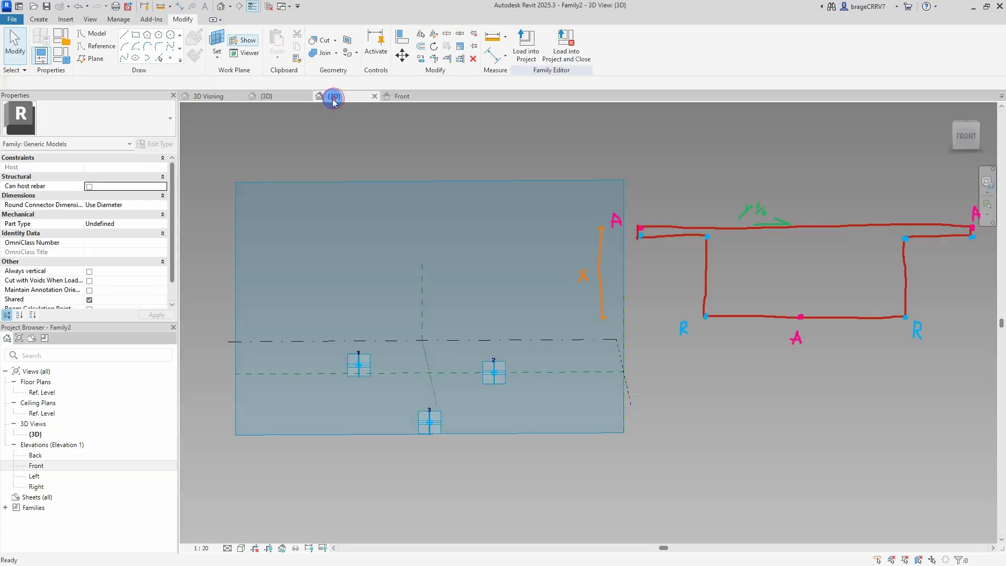
Place a reference point on adaptive point 1's horizontal plane and move it about 1326 mm below that point
shift+middle_drag(402, 329, 332, 296)
click(168, 56)
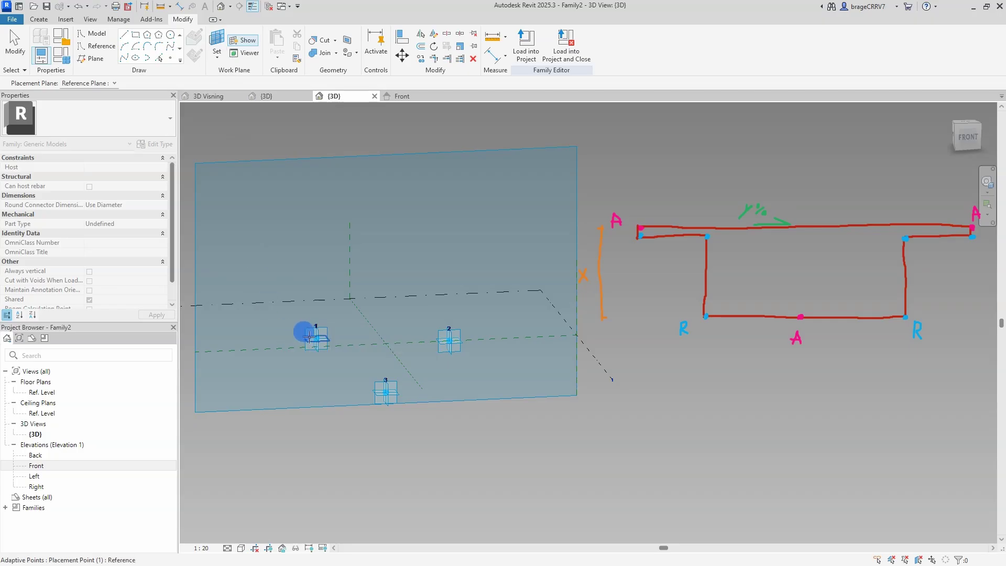
click(315, 338)
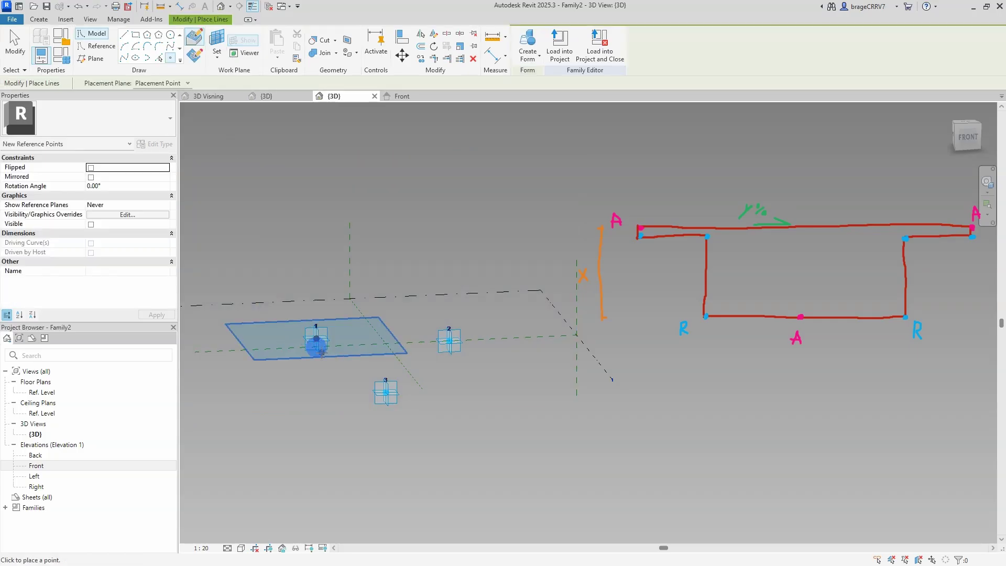
key(Escape)
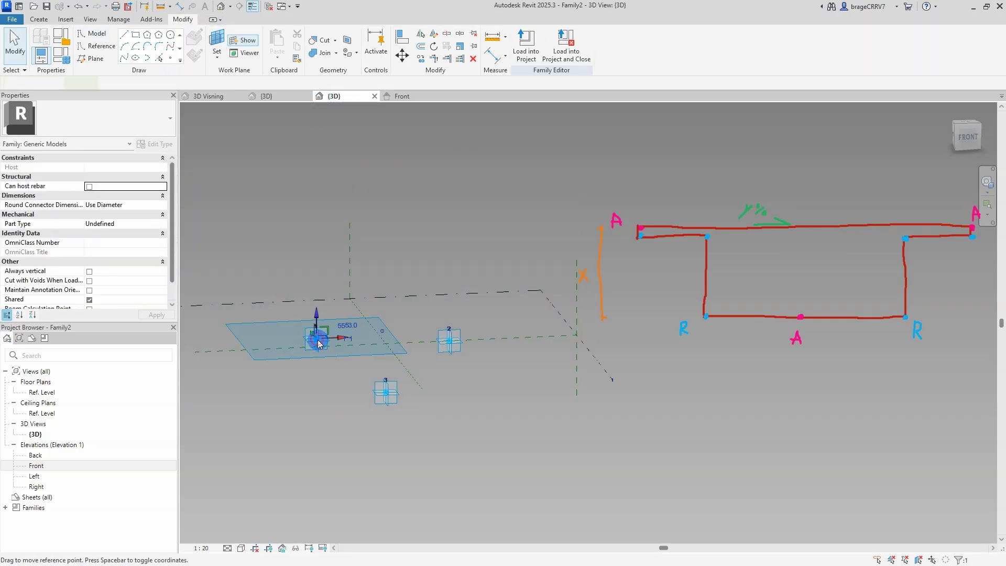
click(318, 344)
drag(317, 319, 319, 340)
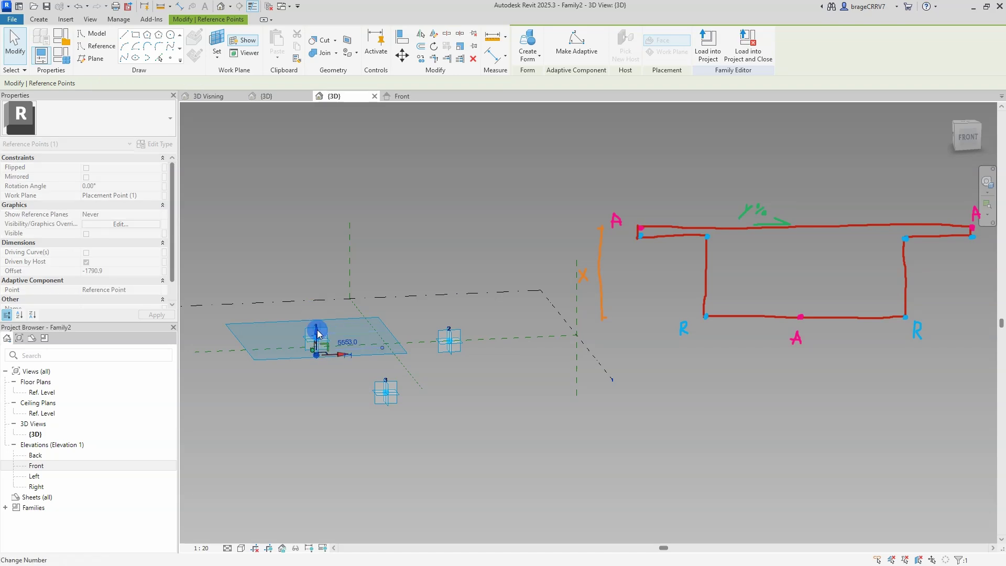
Annotate the hosted point's vertical movement with green arrows, outline its Offset property, and label the property's association control Parameter
scroll(304, 351, up, 5)
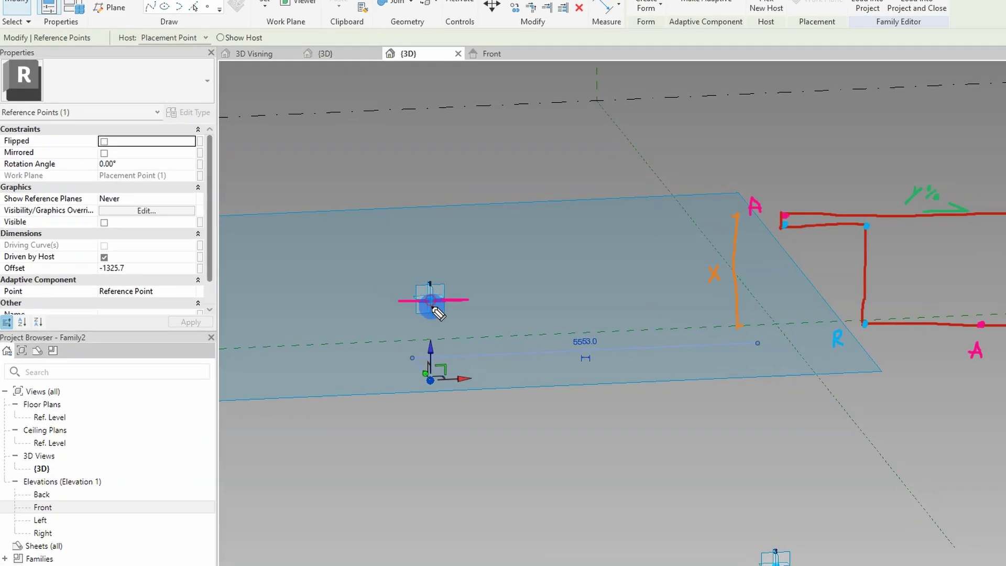
drag(352, 298, 353, 388)
drag(606, 476, 607, 463)
drag(607, 289, 603, 203)
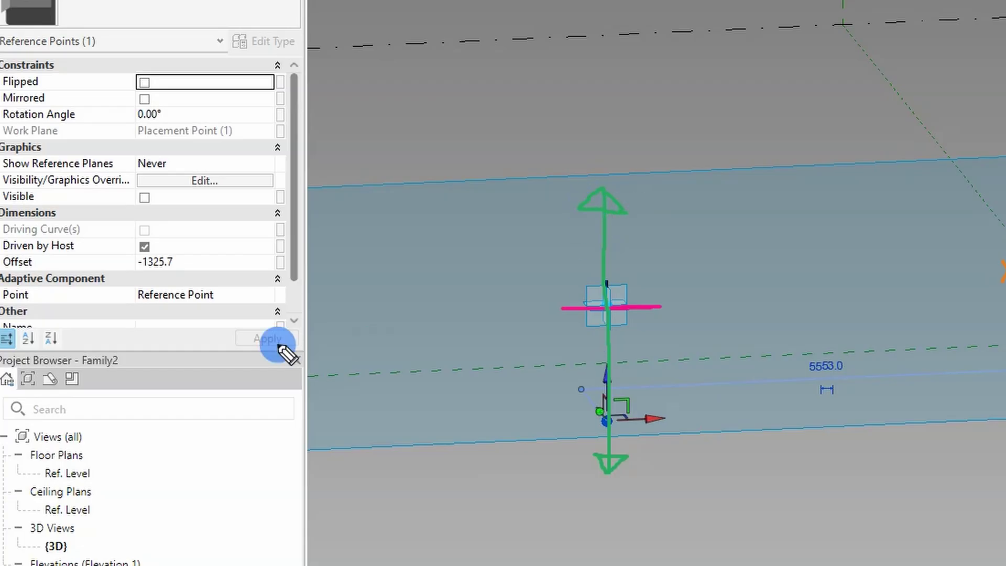
mouse_move(92, 273)
mouse_down()
mouse_move(263, 272)
mouse_move(225, 252)
mouse_move(48, 254)
mouse_up()
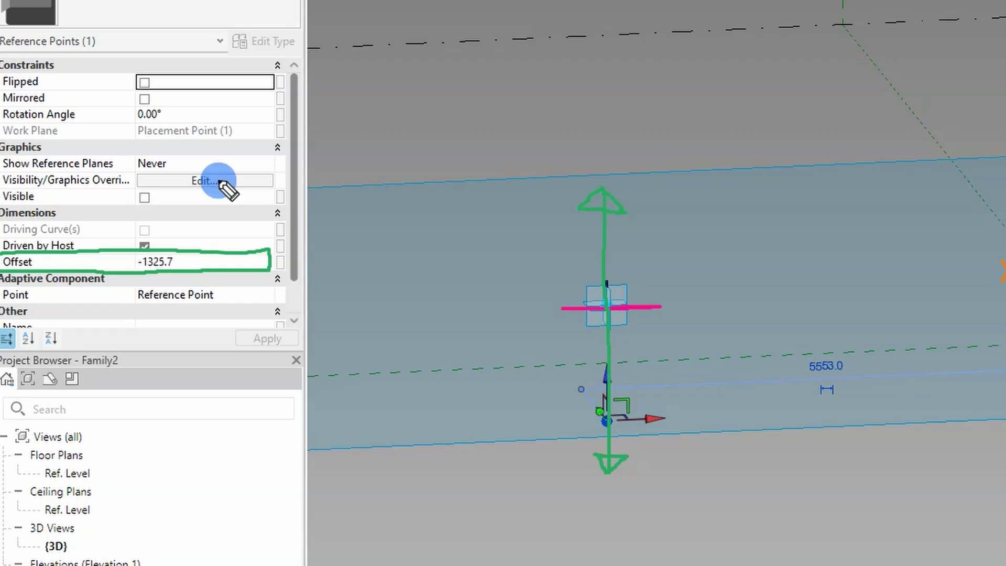
drag(286, 270, 312, 340)
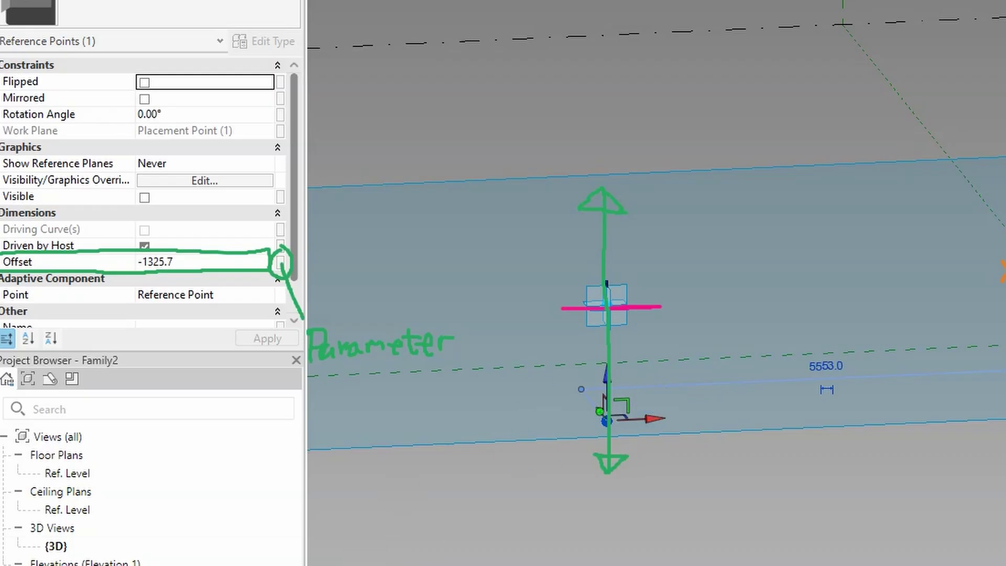
mouse_move(367, 335)
mouse_down()
mouse_move(3, 242)
mouse_move(276, 264)
mouse_move(322, 344)
mouse_up()
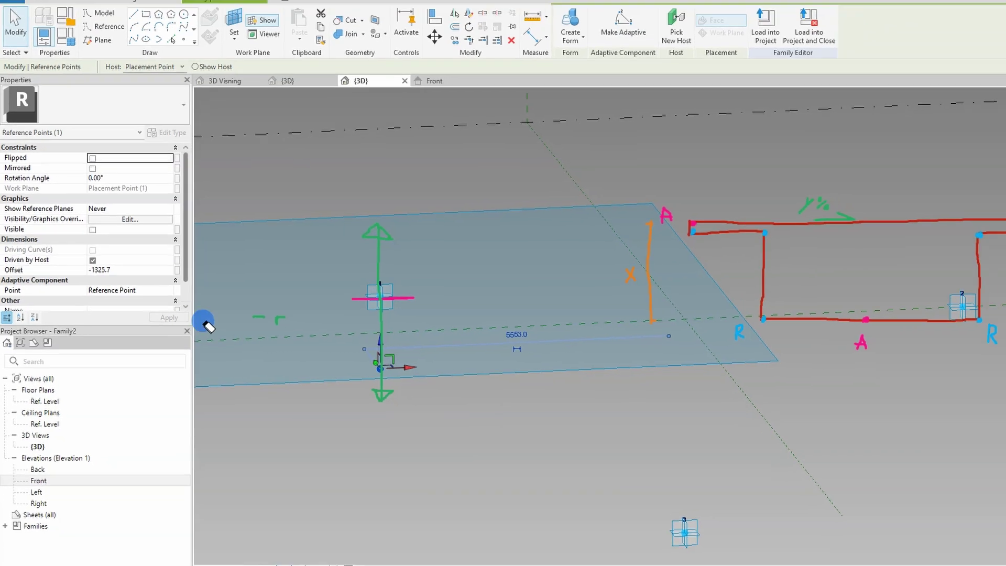
drag(209, 326, 403, 345)
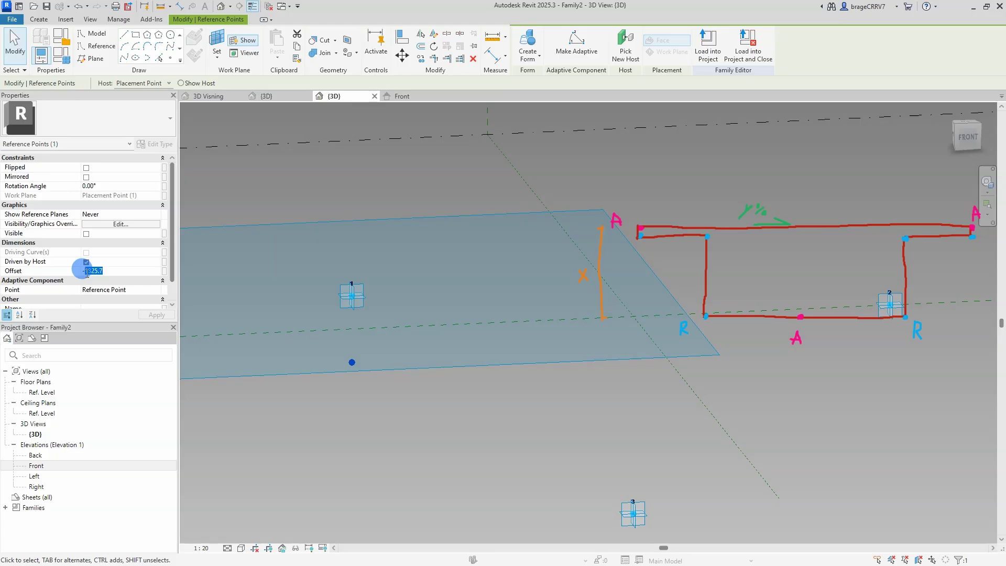
Set the offset of adaptive point 1's hosted point to -600, and place a reference point on adaptive point 2's horizontal plane, moved slightly below it
click(557, 407)
middle_drag(557, 407, 374, 343)
click(168, 58)
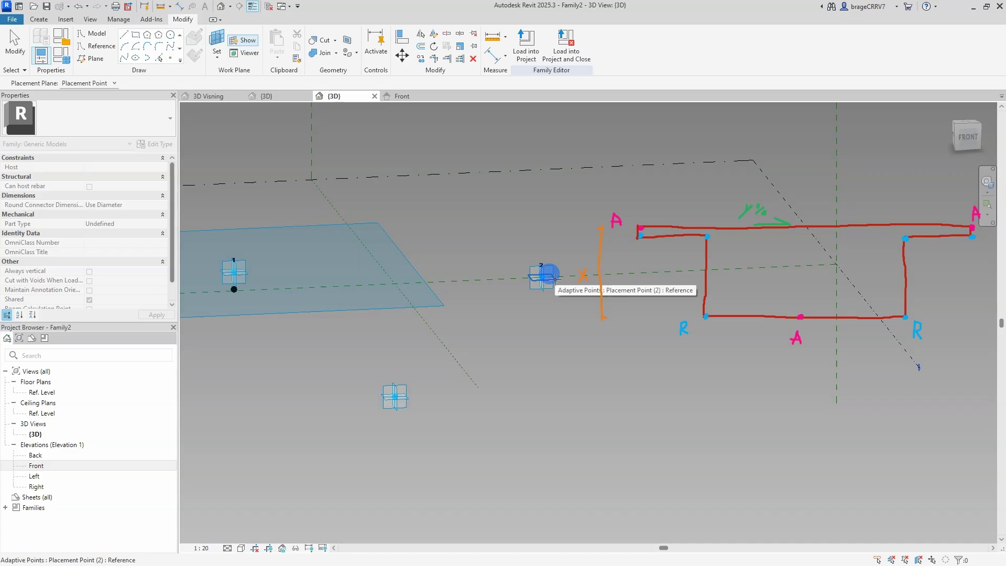
click(555, 279)
key(Tab)
click(542, 280)
drag(540, 253, 540, 275)
click(468, 375)
click(452, 398)
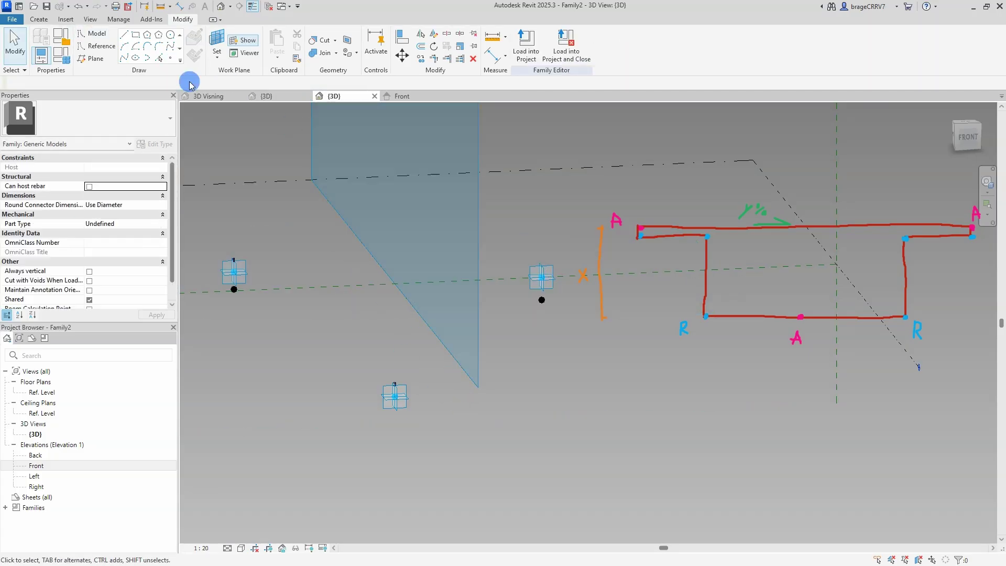
Place two reference points on adaptive point 3's vertical side plane and move one to each side of it
click(392, 404)
key(p)
key(t)
click(394, 399)
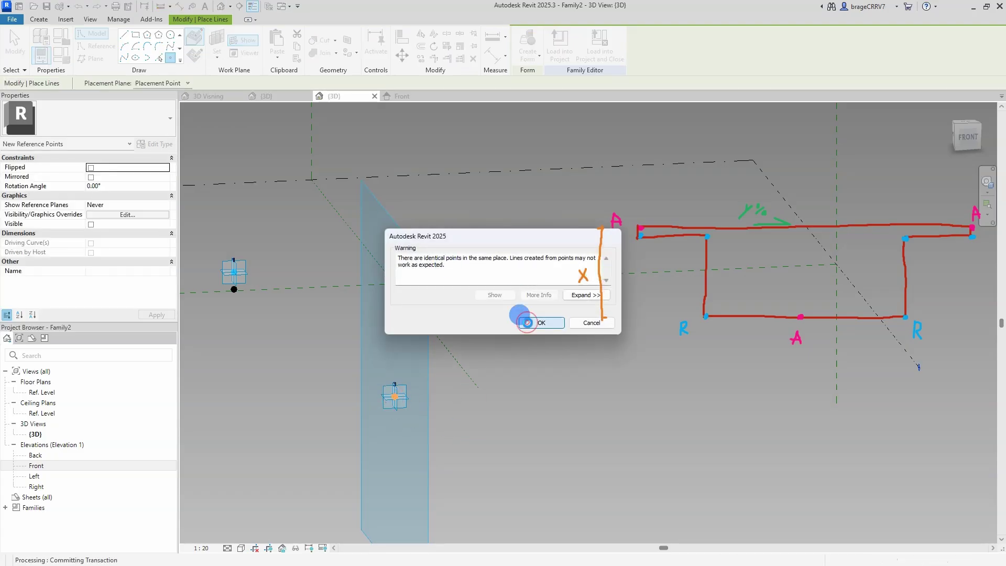
click(541, 322)
click(395, 398)
drag(426, 397, 373, 401)
click(395, 399)
click(460, 435)
click(395, 398)
click(494, 433)
mouse_move(494, 433)
shift+middle_down()
mouse_move(459, 395)
mouse_move(479, 392)
shift+middle_up()
Host a reference point on the horizontal plane of each point beside adaptive point 3, and raise both to just below the upper adaptive points
click(171, 58)
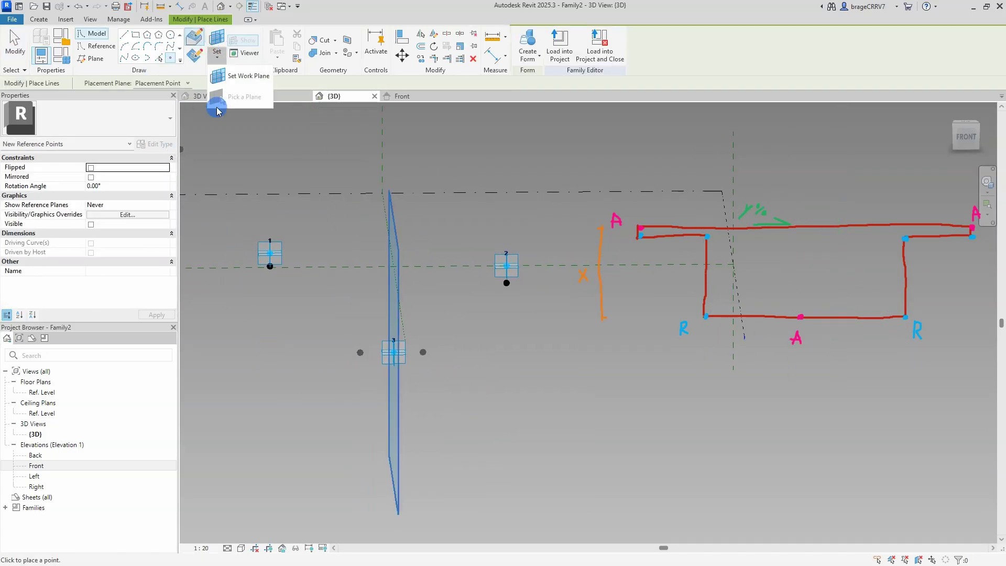
click(360, 355)
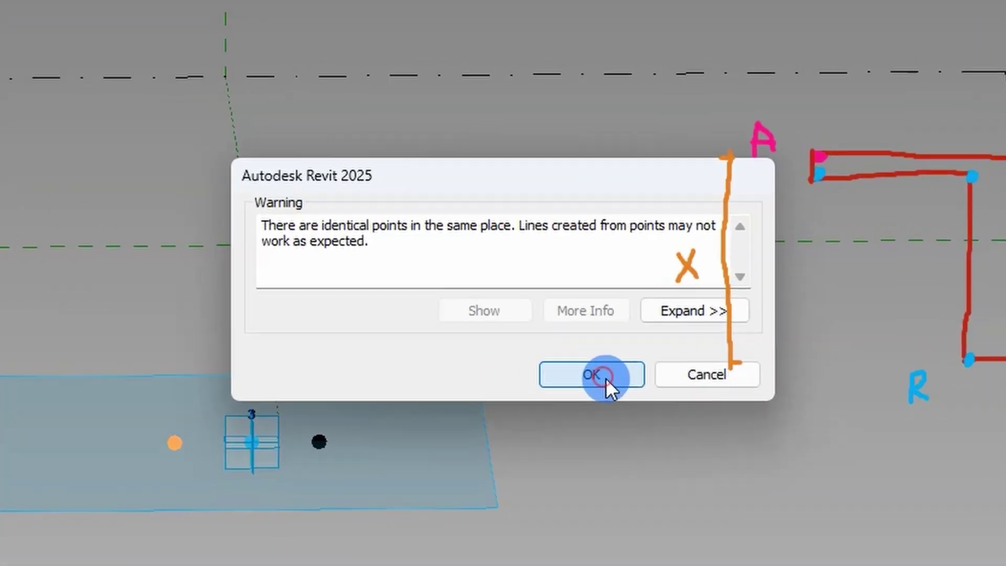
click(547, 324)
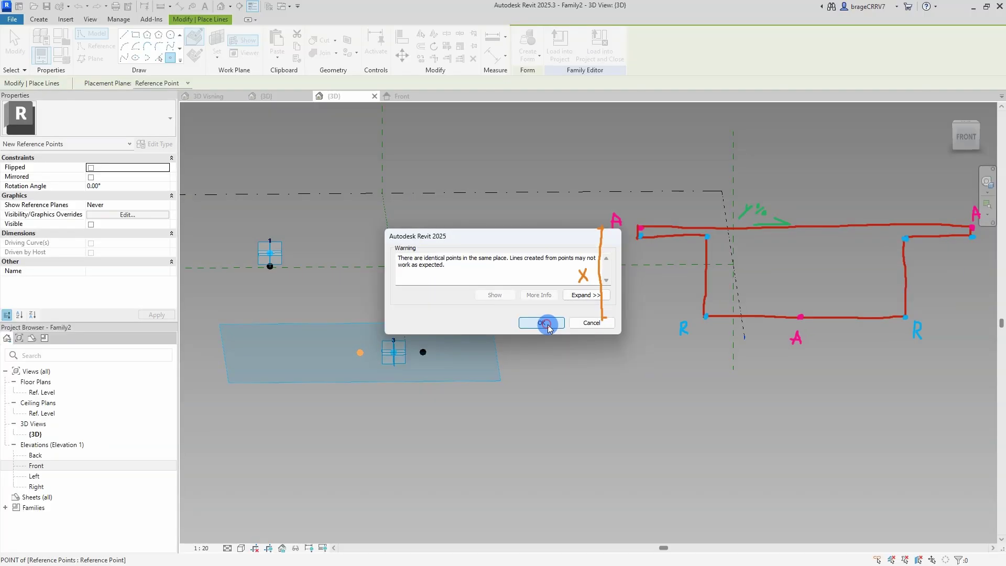
click(422, 351)
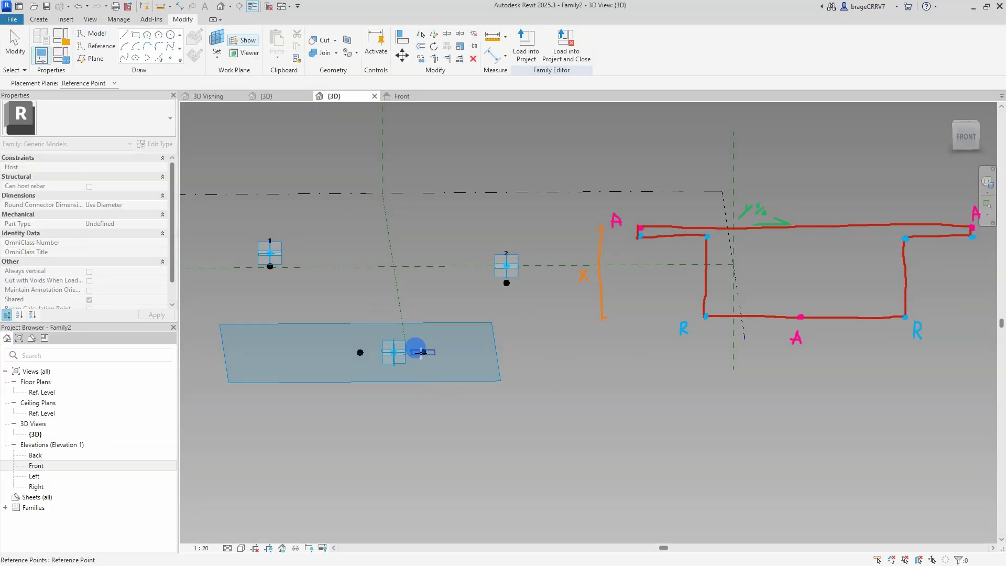
click(534, 323)
drag(359, 352, 353, 250)
drag(423, 352, 425, 258)
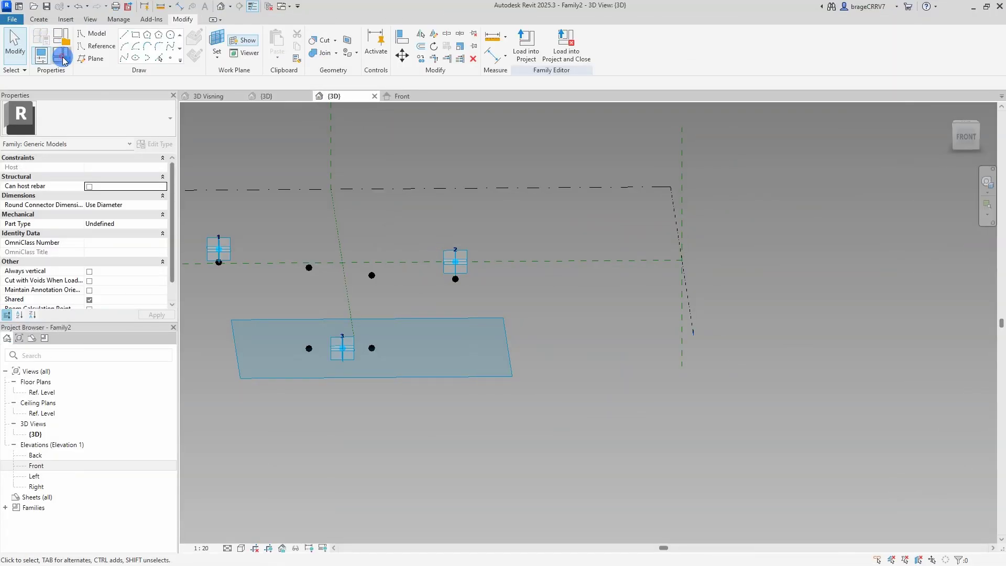
Add the length type parameters Bot width and Thickness under Dimensions, with values 3000 and 500
key(f)
key(t)
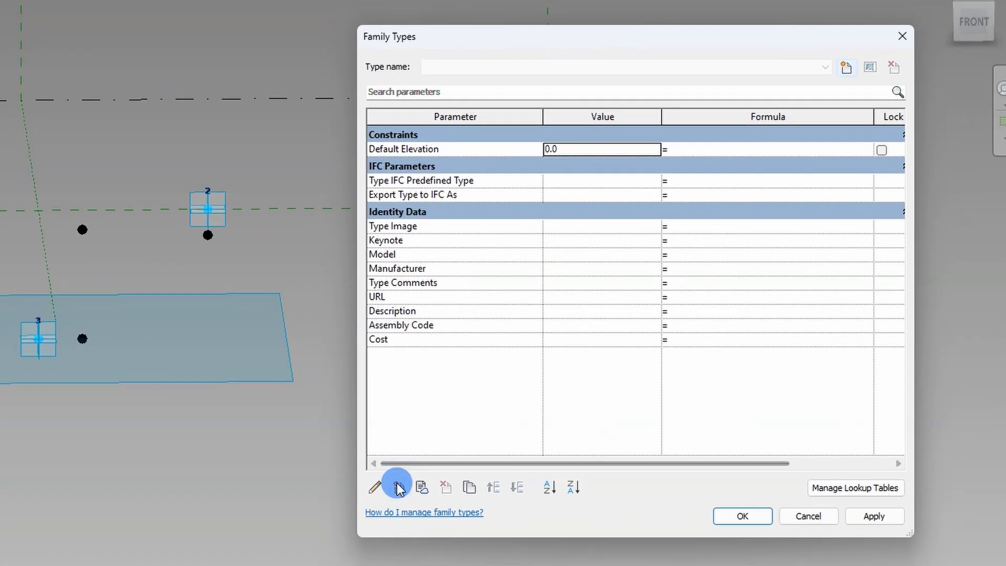
click(481, 429)
text(Bot width)
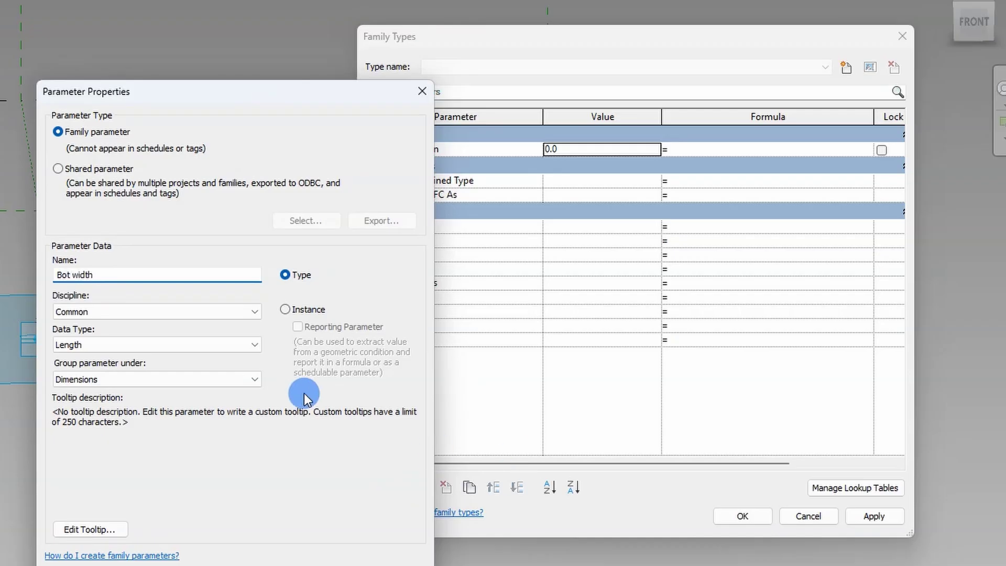
click(321, 564)
click(401, 485)
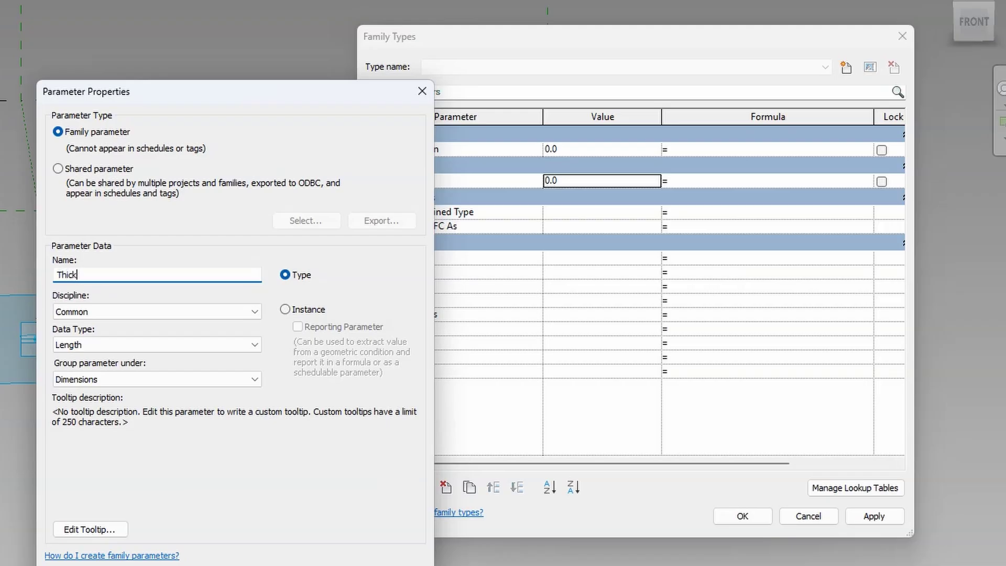
click(335, 564)
click(529, 188)
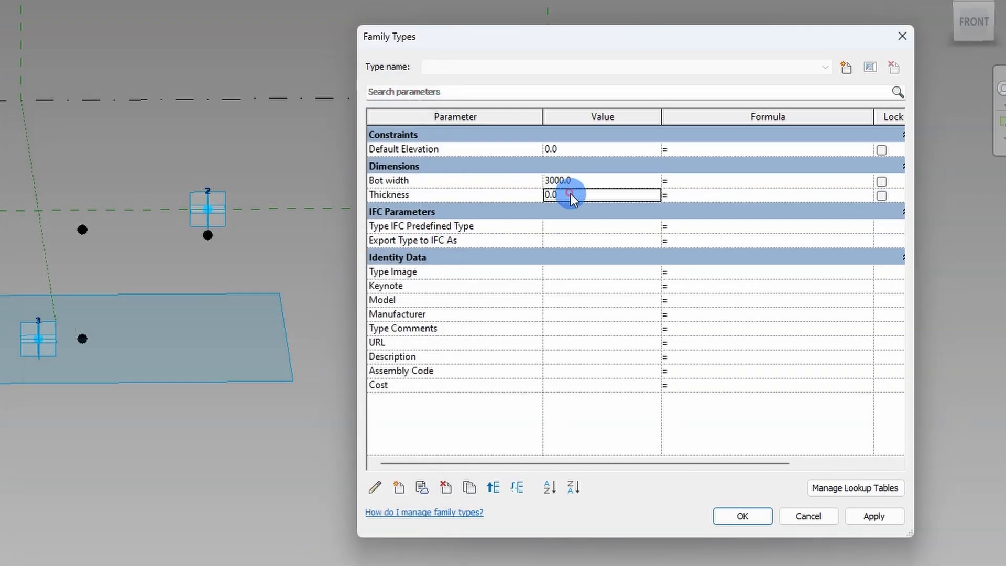
text(500)
Add a length type parameter named xBotWidth, grouped under Other
click(399, 486)
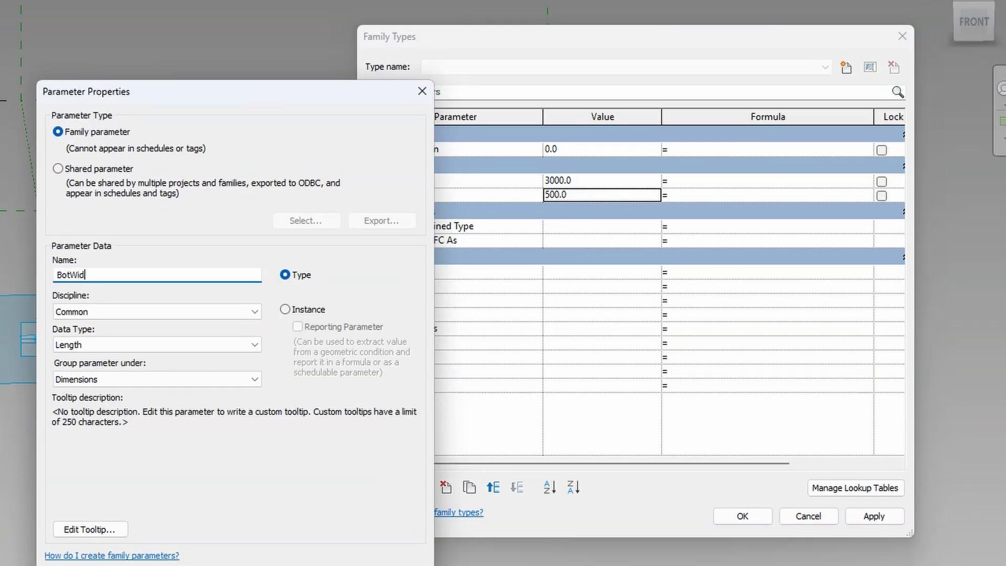
text(x)
click(96, 274)
click(205, 376)
key(o)
click(205, 376)
click(313, 565)
Add a length type parameter named yBotWidth, grouped under Other, reusing the xBotWidth name as its base
click(418, 273)
drag(418, 272, 391, 274)
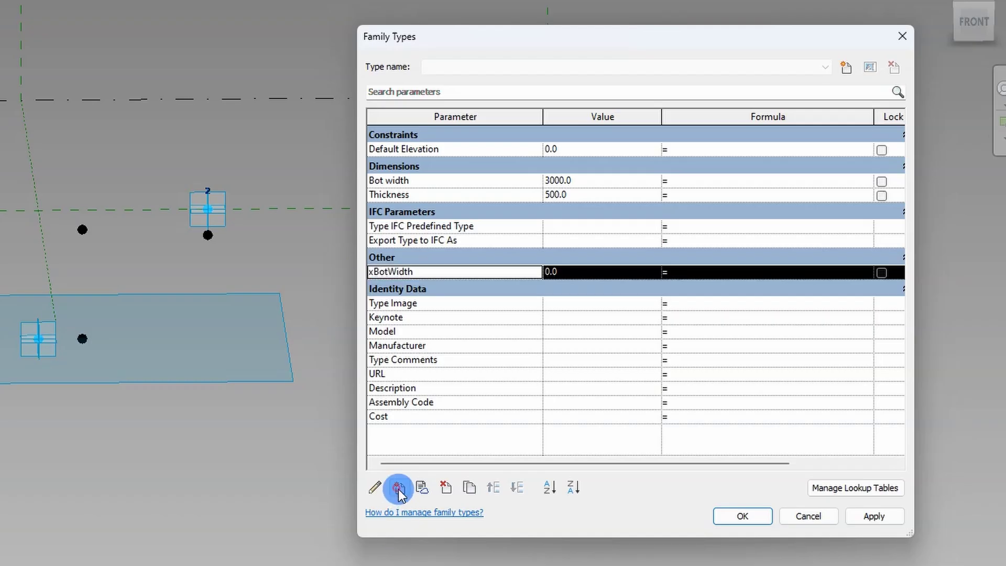
click(398, 490)
click(58, 275)
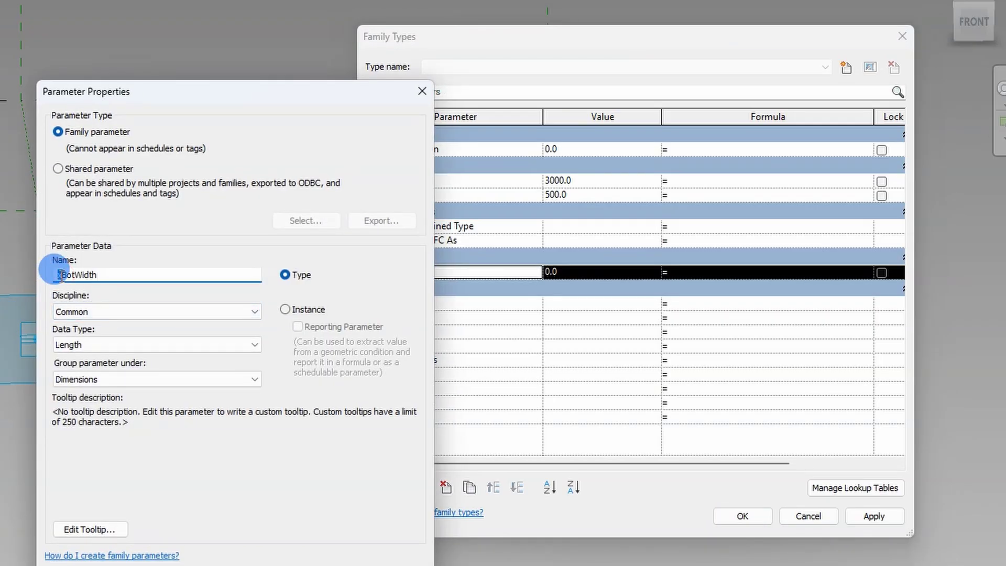
click(106, 378)
key(o)
click(106, 378)
click(302, 563)
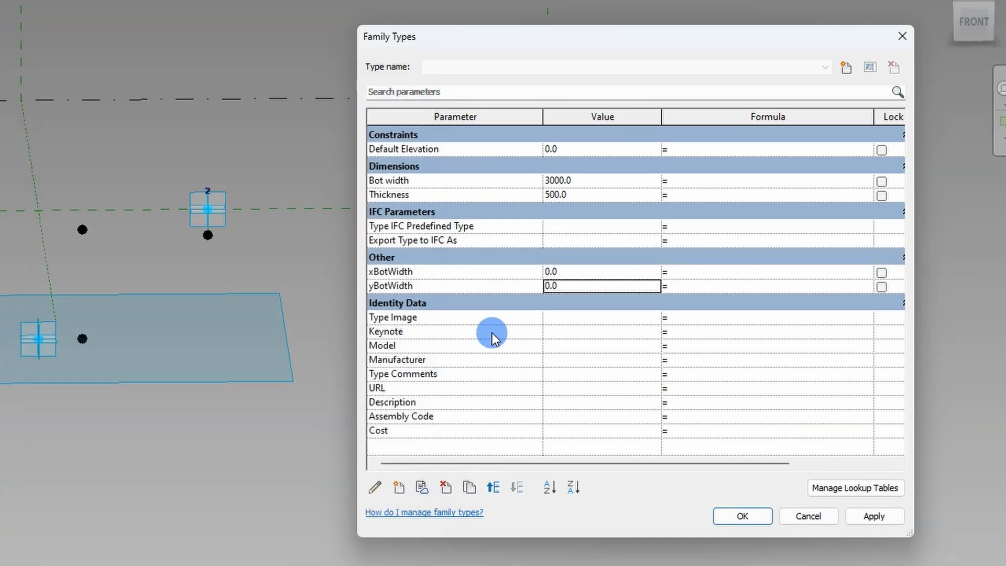
Give xBotWidth the formula Bot width / 2 and yBotWidth the formula Bot width / 2 * -1, and apply them
click(422, 184)
click(707, 273)
text(Bot width )
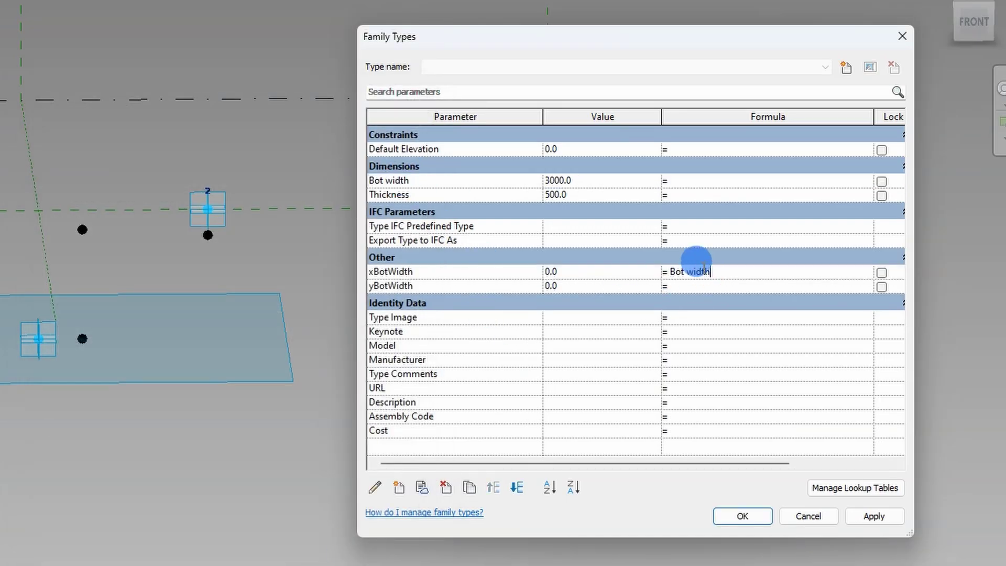
text(/ 2)
click(681, 285)
text(Bot width/2)
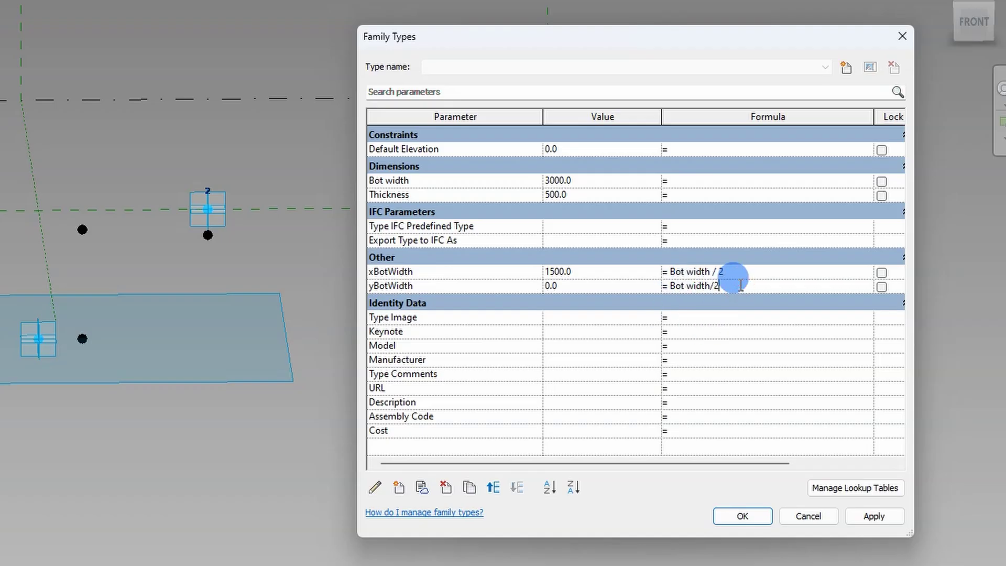
click(874, 516)
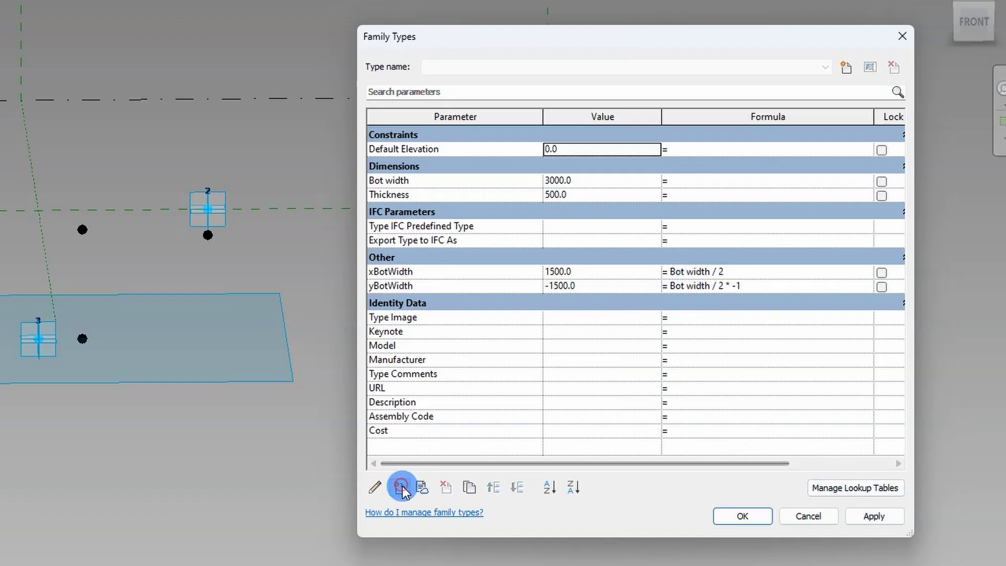
Add a length type parameter named yThickness, grouped under Other
click(398, 487)
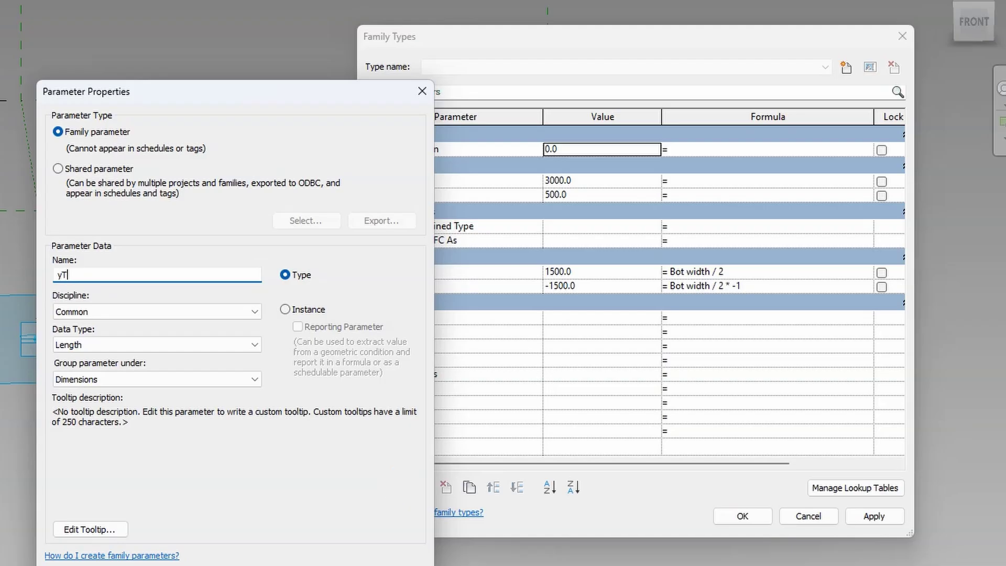
click(254, 379)
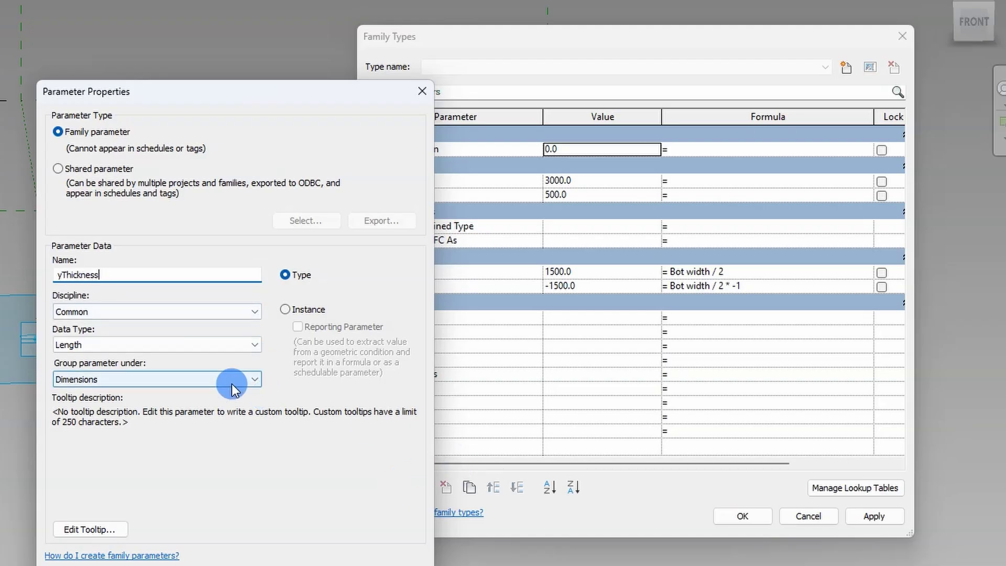
scroll(232, 383, down, 5)
click(123, 380)
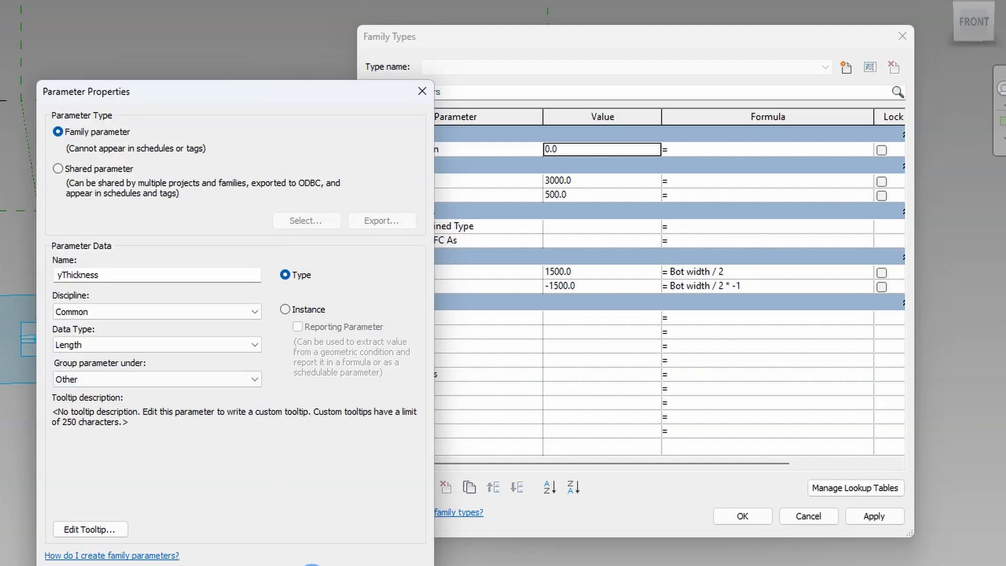
click(312, 564)
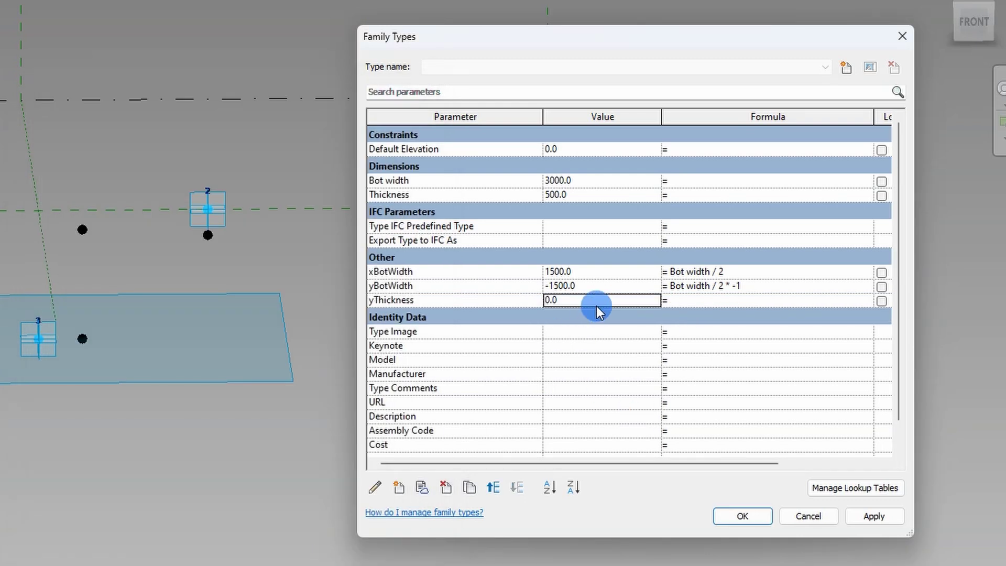
Give yThickness the formula Thickness * -1, apply it and close the family types
click(452, 195)
click(686, 300)
text(Thickness*-1)
click(874, 517)
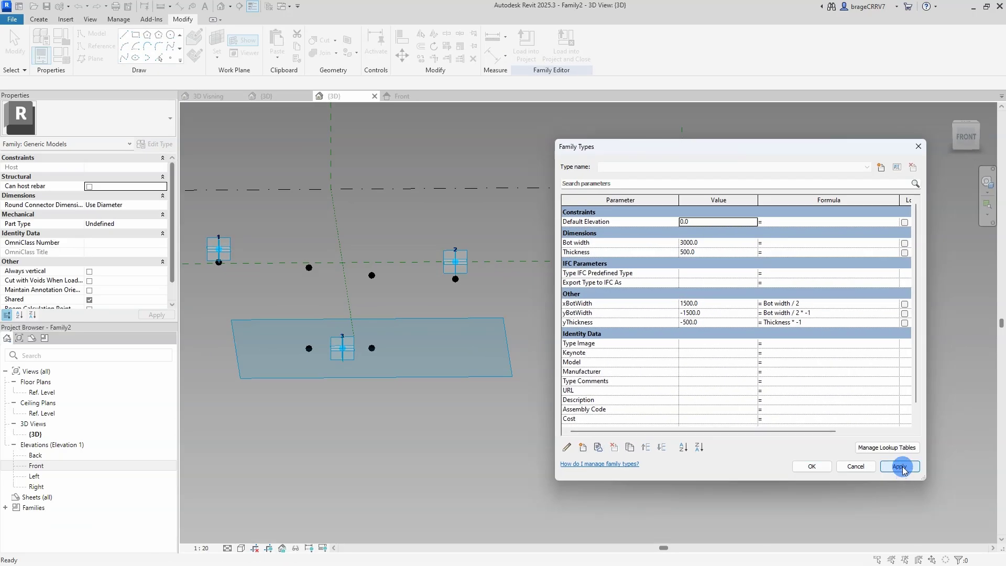
click(810, 466)
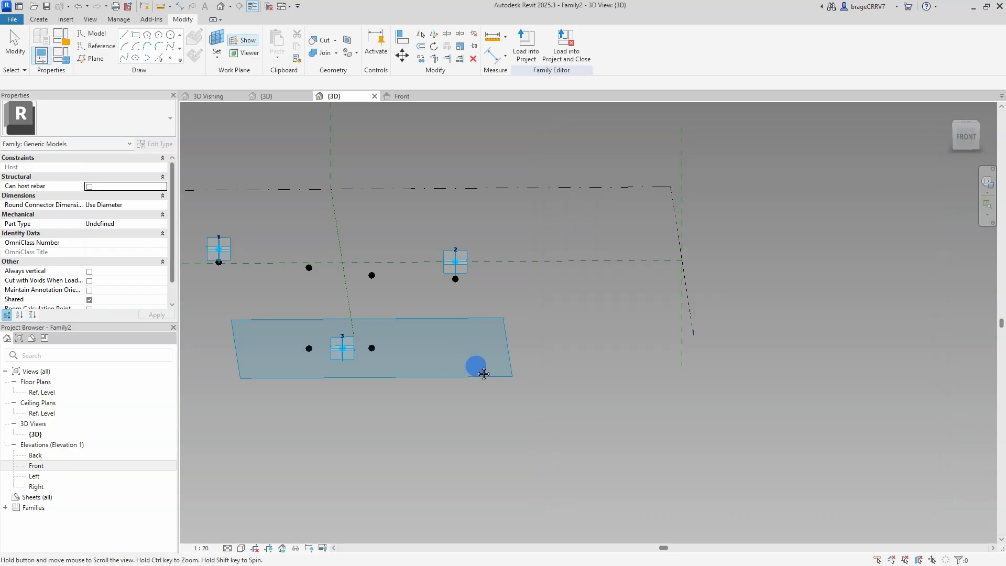
Link the Offset of the reference point hosted on placement point 1 to the yThickness parameter
click(276, 270)
click(121, 270)
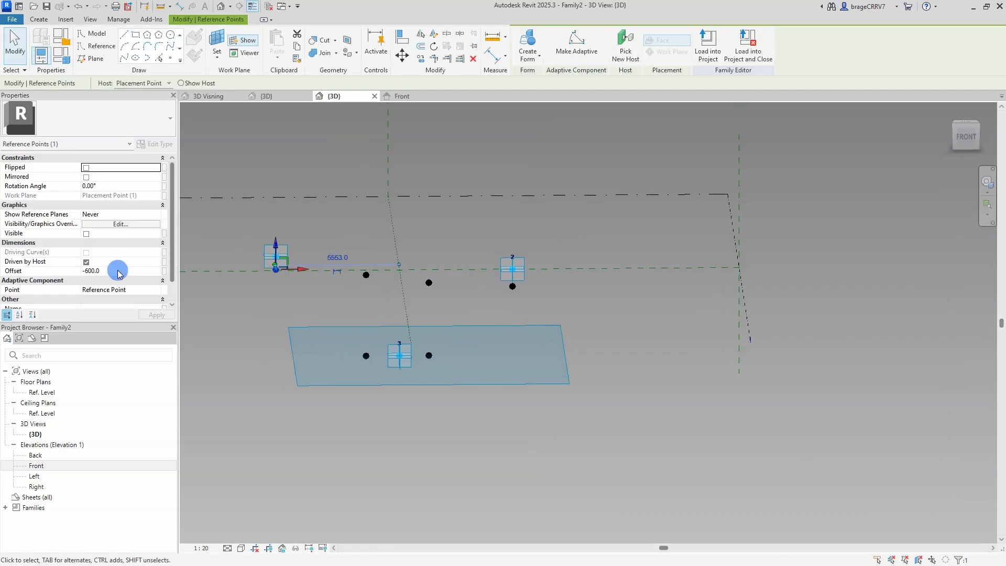
click(163, 271)
click(434, 269)
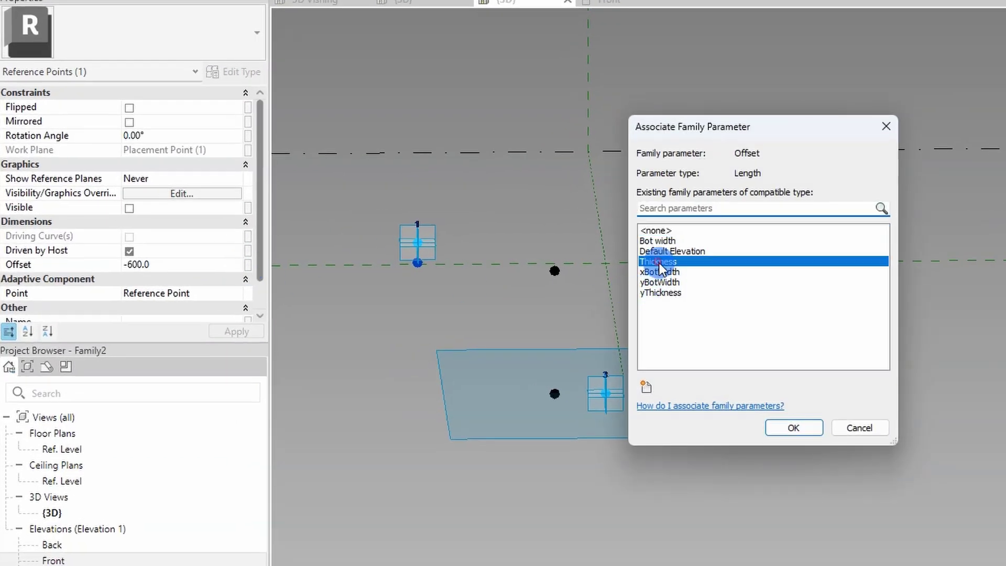
click(659, 292)
click(786, 425)
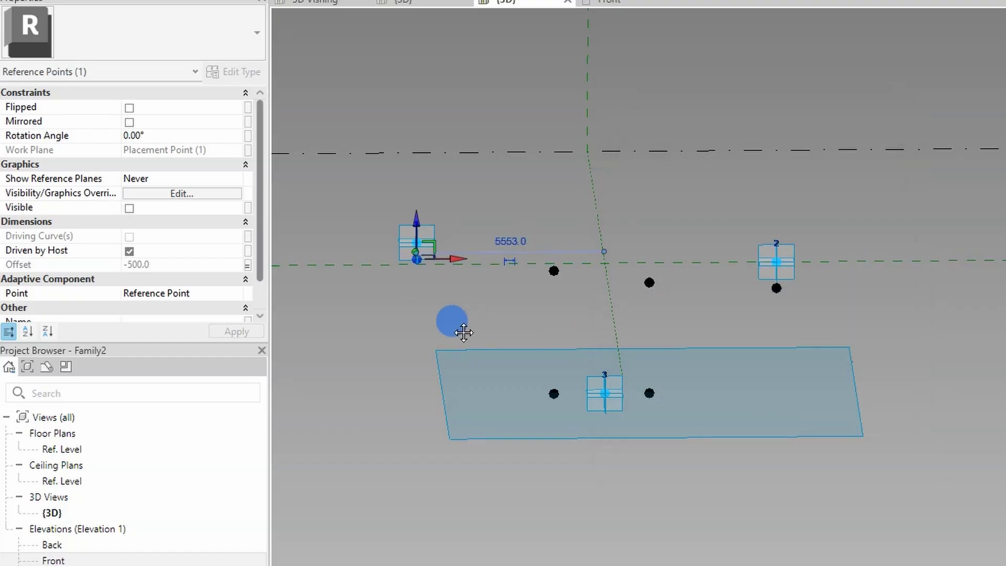
Link the Offset of the reference point hosted on placement point 2 to the yThickness parameter
scroll(444, 305, up, 1)
click(445, 305)
click(850, 285)
click(245, 265)
click(659, 292)
click(783, 423)
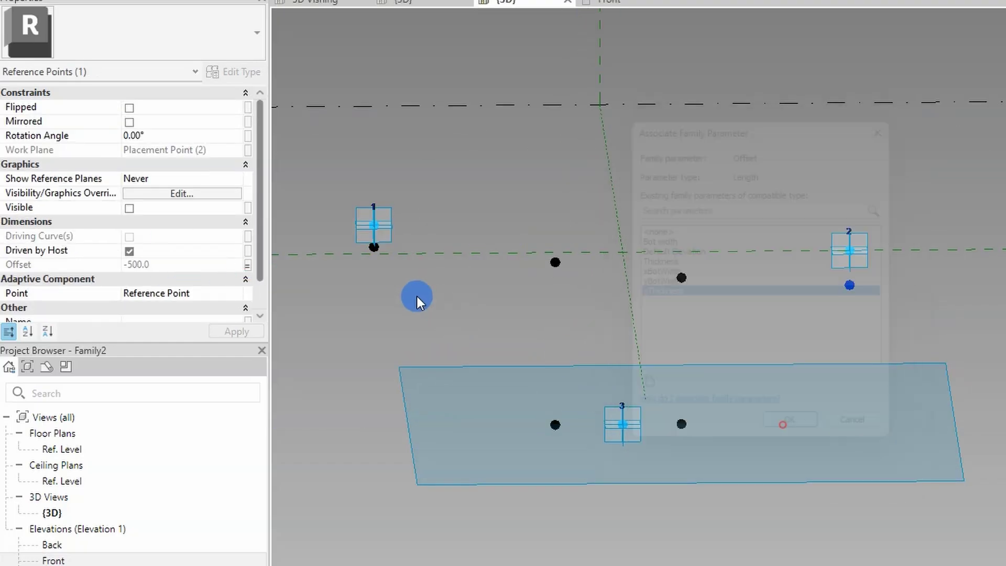
click(471, 315)
Link the Offset of the reference point just left of placement point 3 to the yBotWidth parameter
scroll(524, 387, down, 1)
click(563, 400)
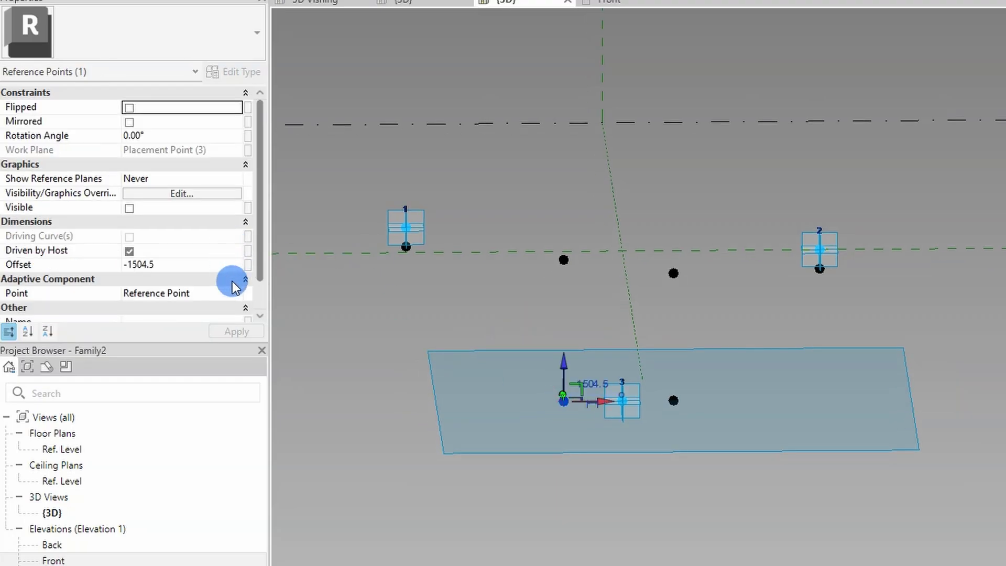
click(246, 266)
click(663, 285)
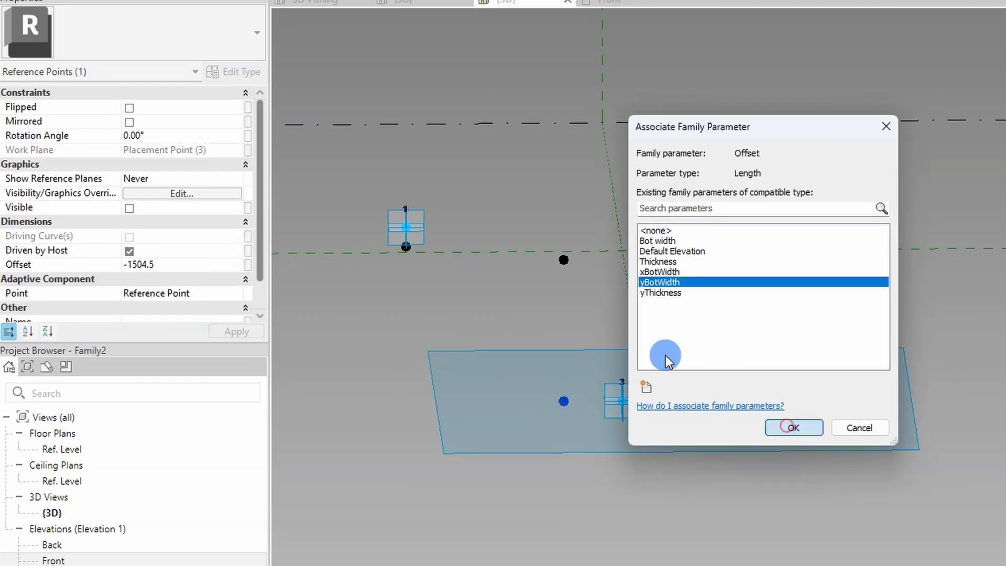
click(784, 425)
Link the Offset of the reference point just right of placement point 3 to the xBotWidth parameter
click(672, 401)
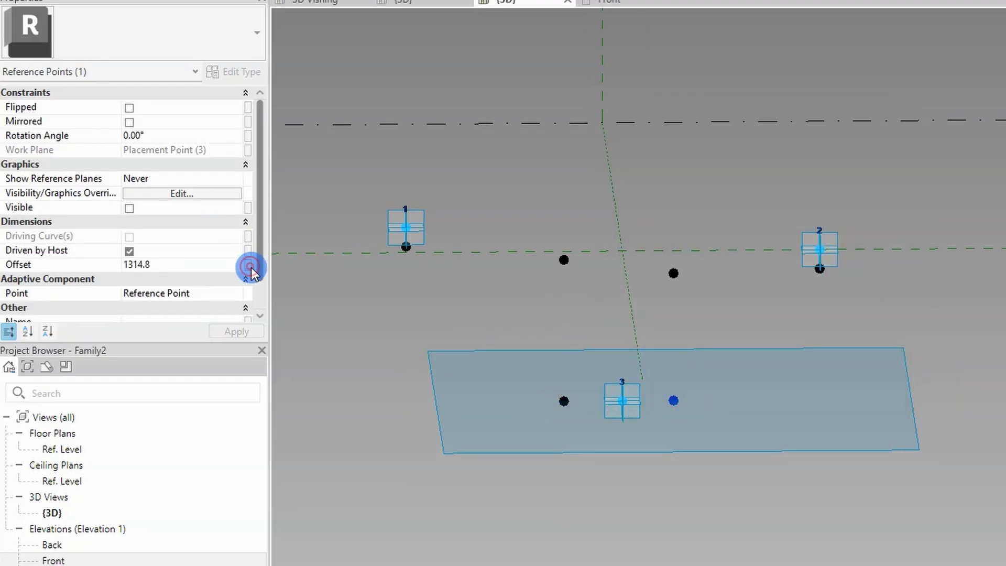
click(247, 264)
click(661, 272)
click(776, 425)
middle_drag(524, 303, 551, 299)
scroll(499, 282, up, 1)
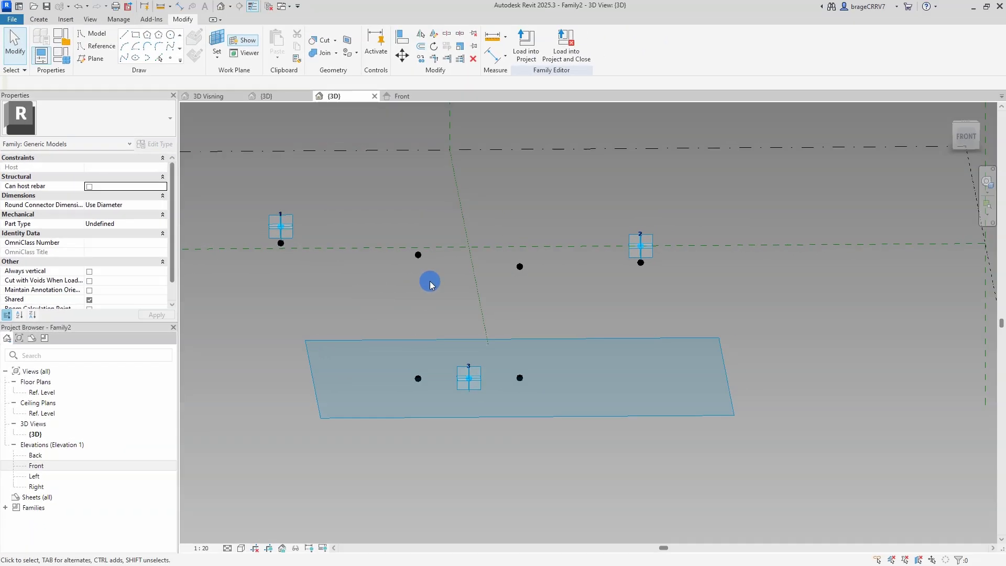
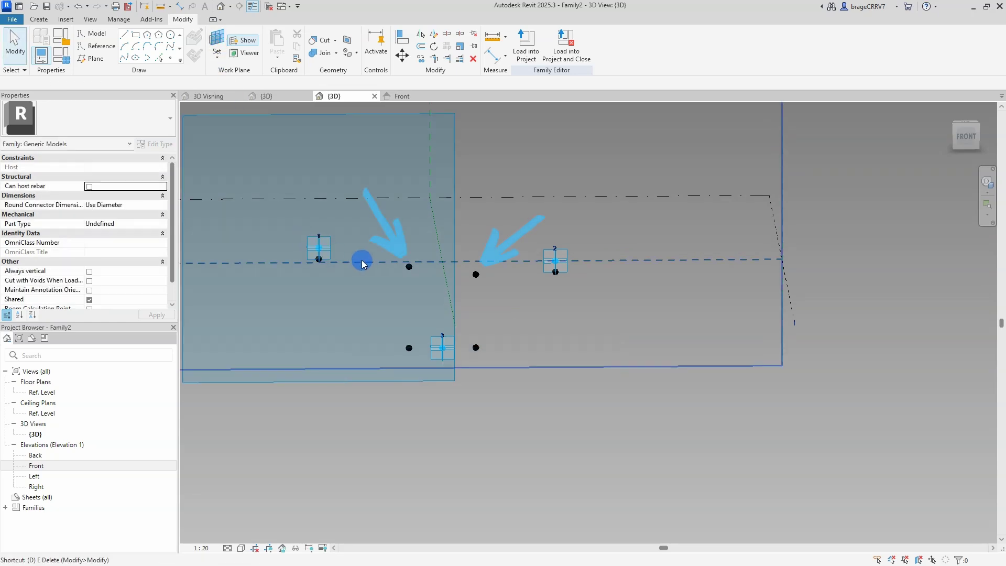
Add an aligned dimension for the horizontal distance between placement points 1 and 2, placed above the points
key(d)
key(i)
shift+middle_drag(360, 274, 336, 263)
scroll(335, 263, up, 2)
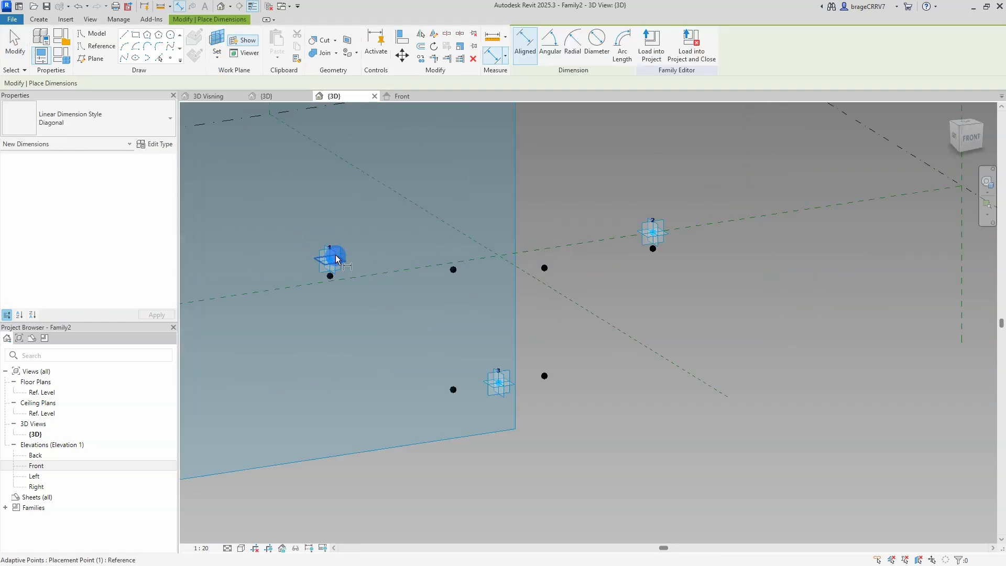
click(336, 276)
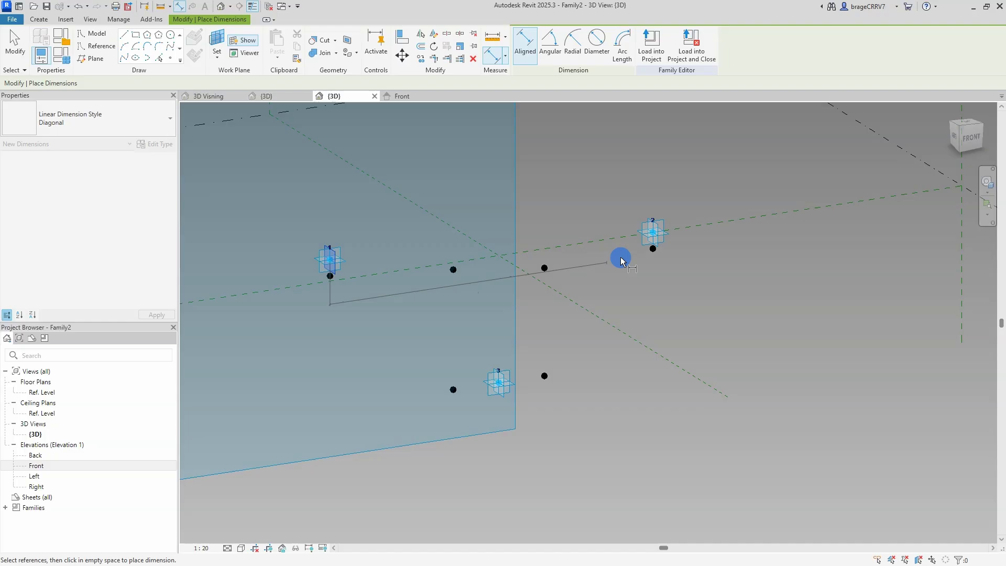
click(657, 242)
click(460, 204)
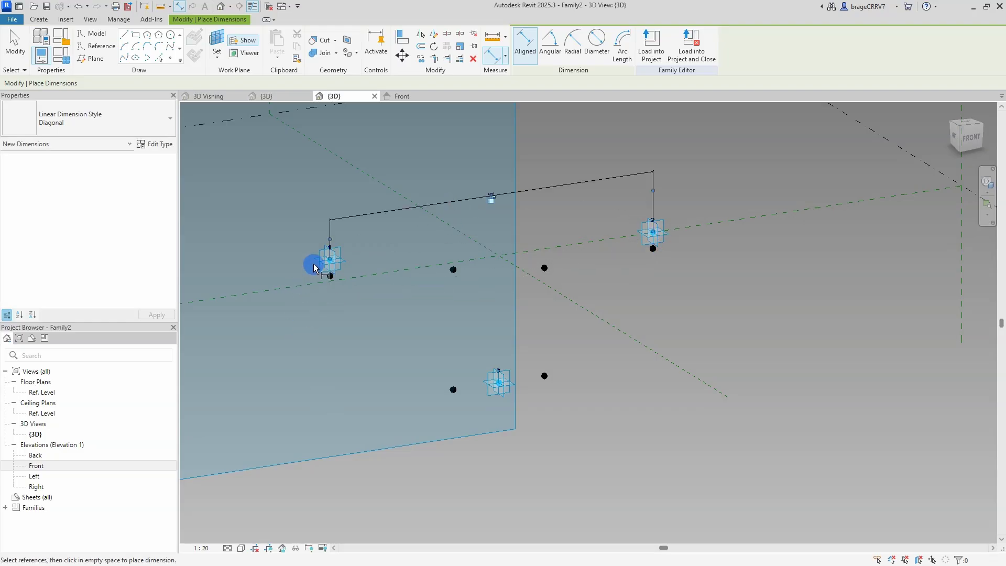
Dimension the horizontal distance between placement points 1 and 3 and pull back its witness line at point 3
click(333, 268)
click(499, 384)
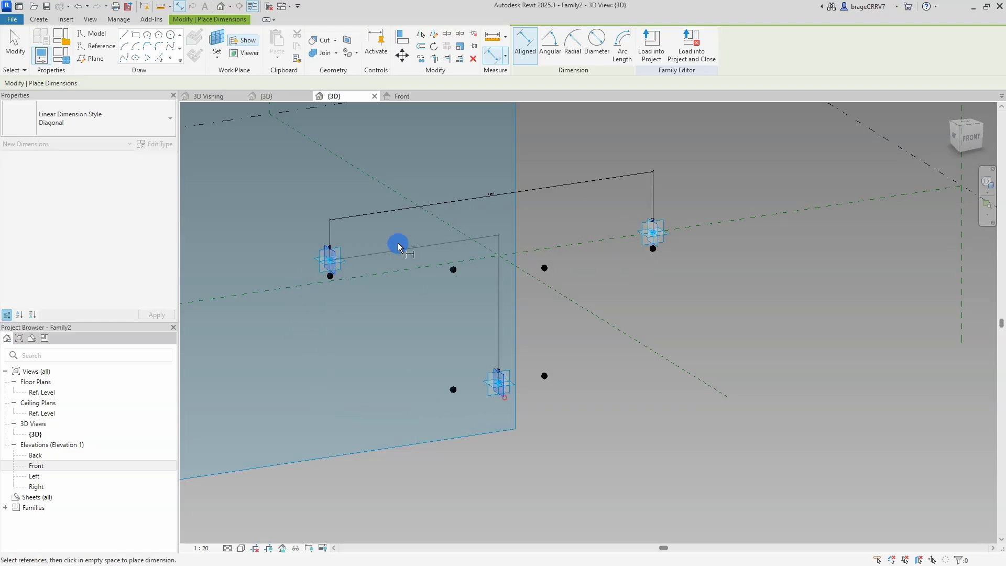
click(407, 224)
key(Escape)
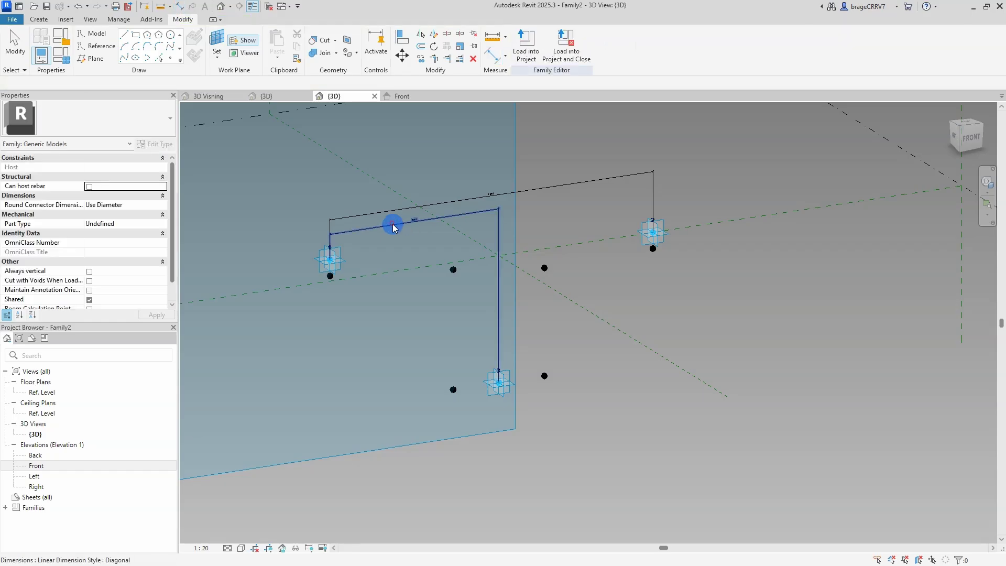
click(392, 225)
drag(499, 381, 502, 225)
Set the 3D view's scale to 1:100
click(216, 538)
click(205, 548)
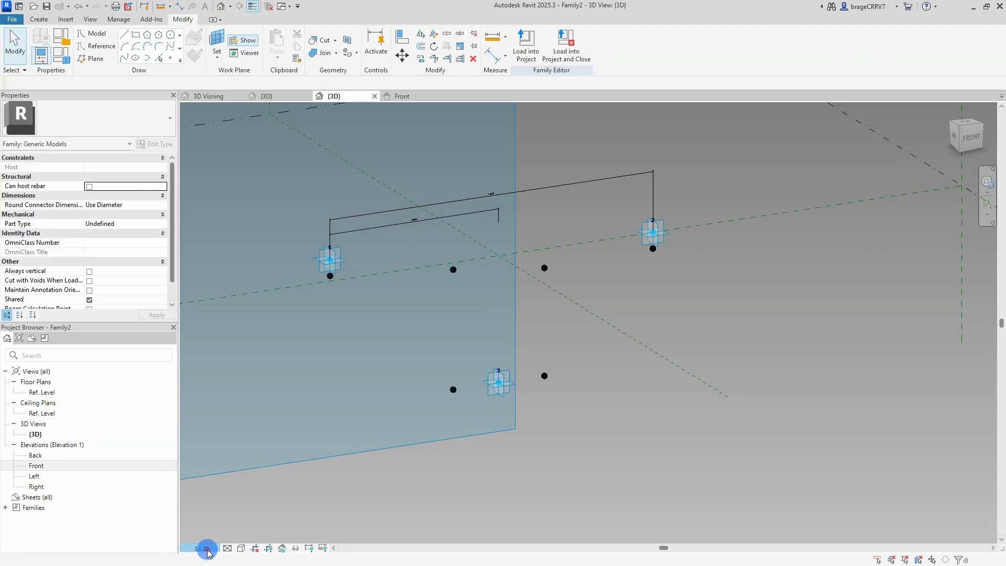
click(217, 477)
scroll(427, 270, down, 1)
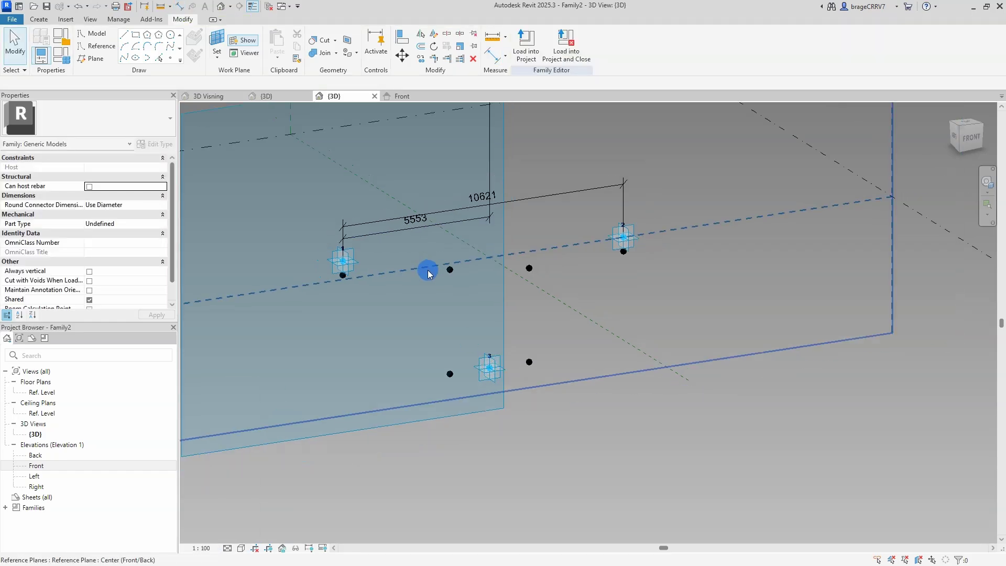
Shorten the overlong upward witness line of the dimension between placement points 1 and 3 so it ends at the dimension line
middle_drag(428, 269, 430, 297)
click(457, 253)
scroll(455, 252, down, 5)
scroll(474, 230, down, 5)
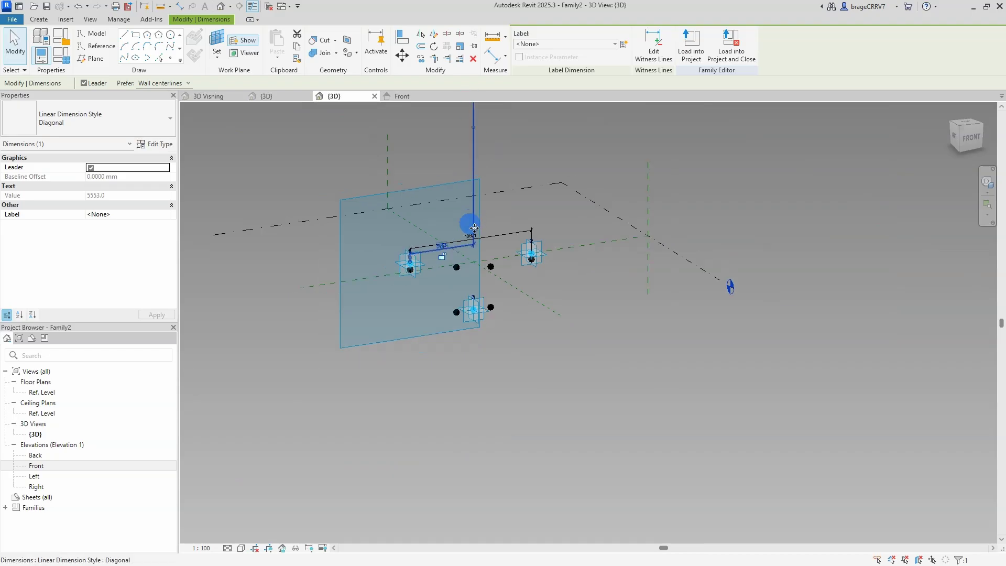
scroll(478, 253, up, 8)
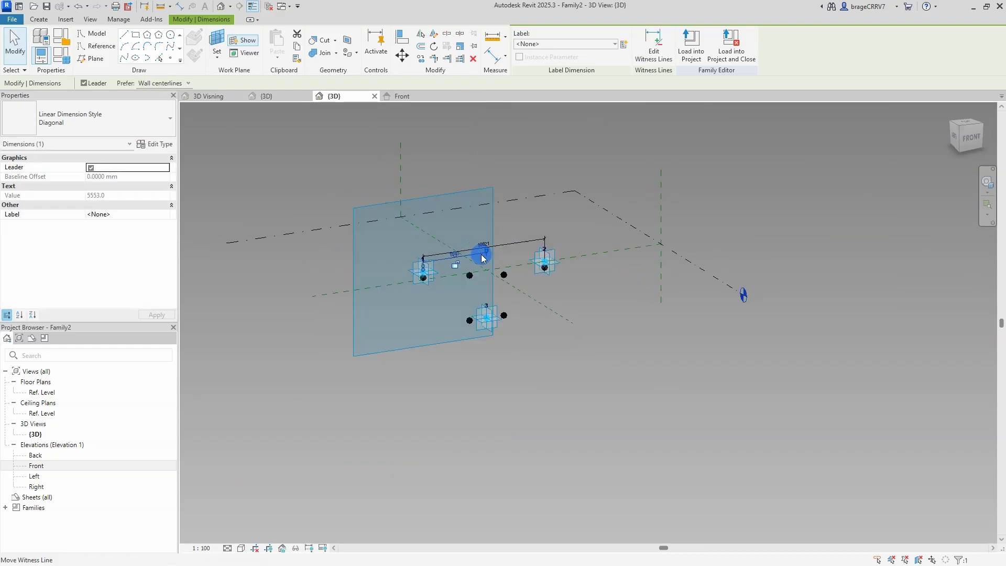
click(504, 267)
click(461, 257)
scroll(460, 255, down, 3)
middle_drag(577, 414, 563, 399)
drag(439, 229, 434, 219)
click(622, 318)
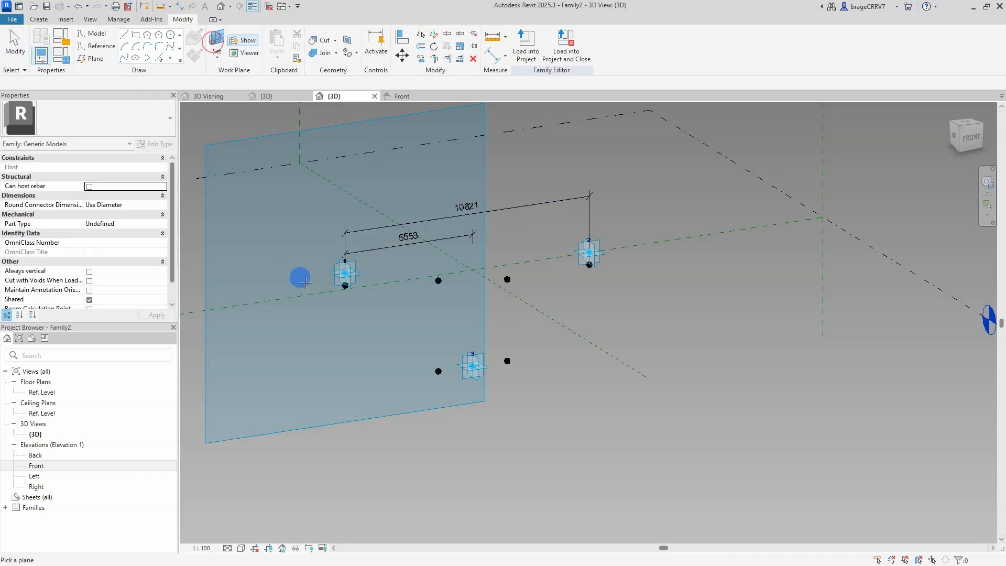
Set the work plane on placement point 1 and dimension the vertical distance between placement points 1 and 2
click(348, 270)
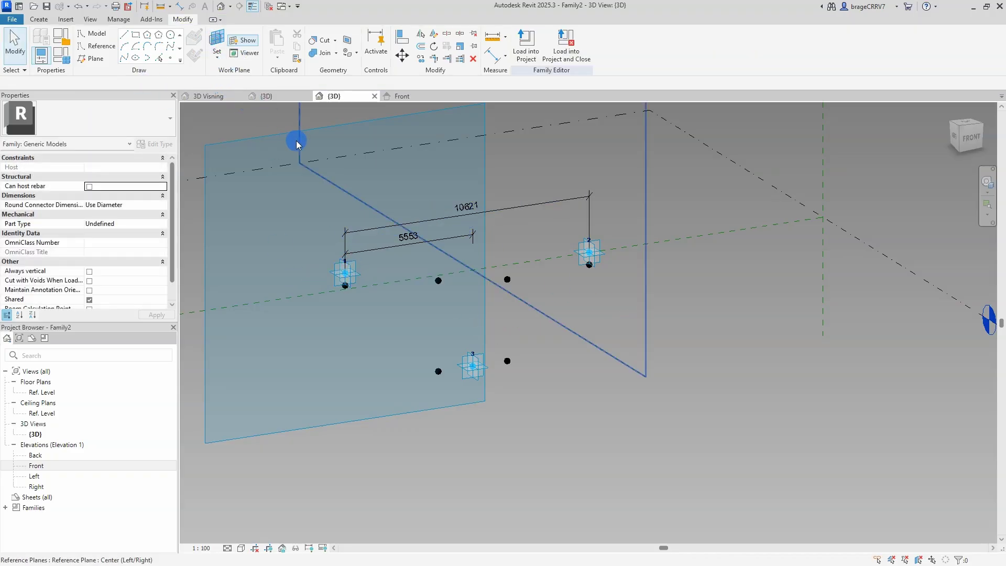
key(d)
key(i)
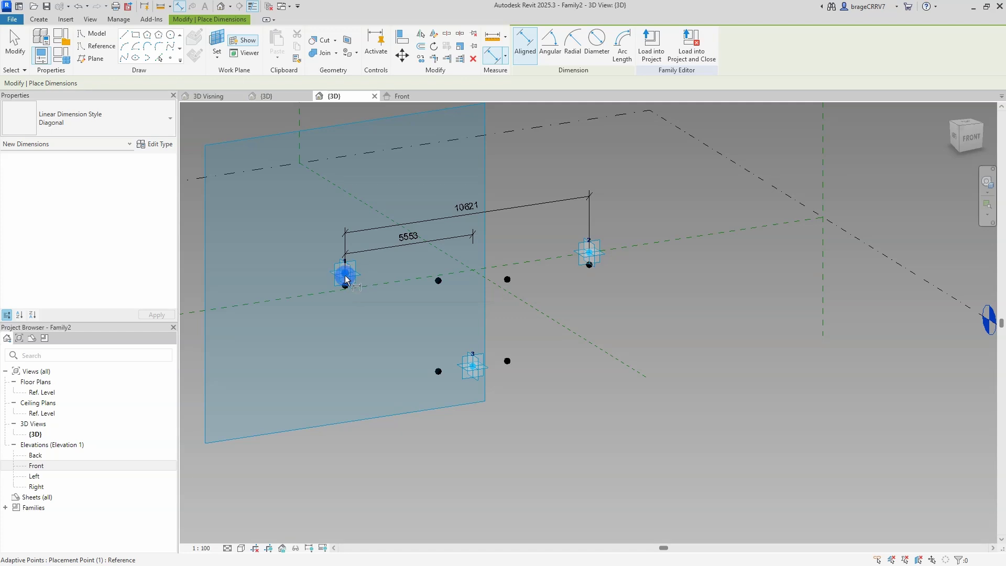
click(341, 279)
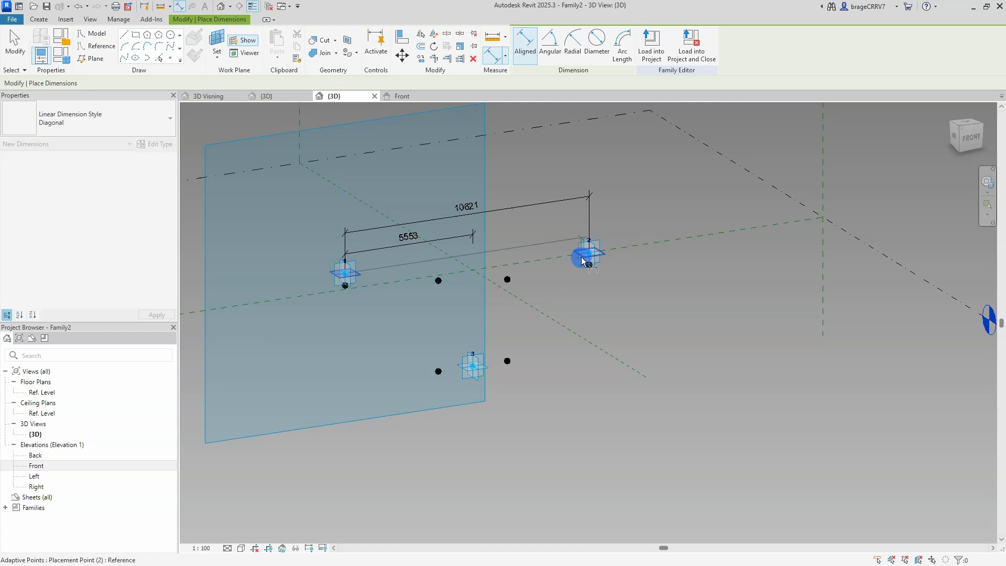
click(312, 235)
key(Escape)
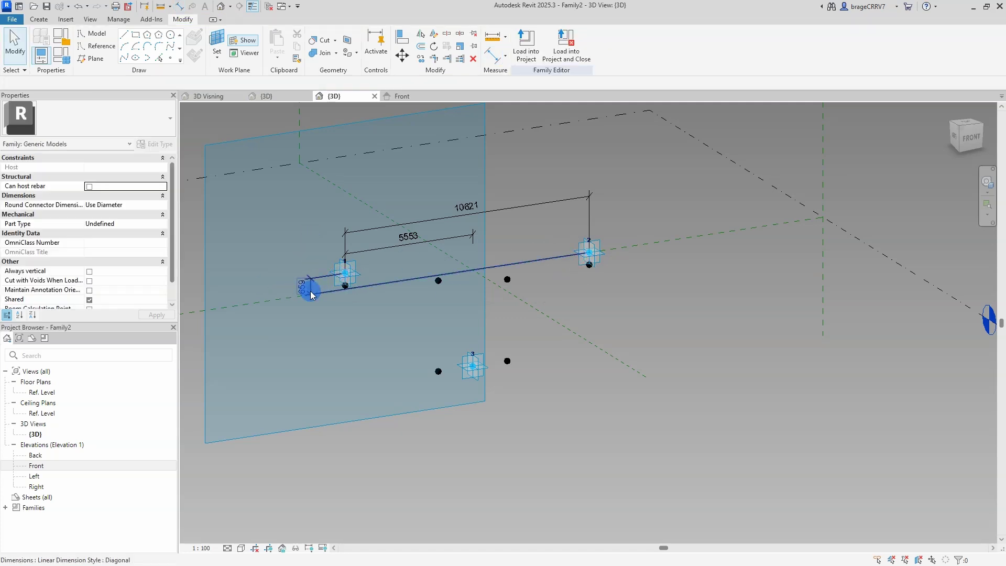
Shorten both witness lines of the vertical dimension beside placement point 1
scroll(310, 289, up, 3)
click(310, 289)
drag(864, 214, 325, 303)
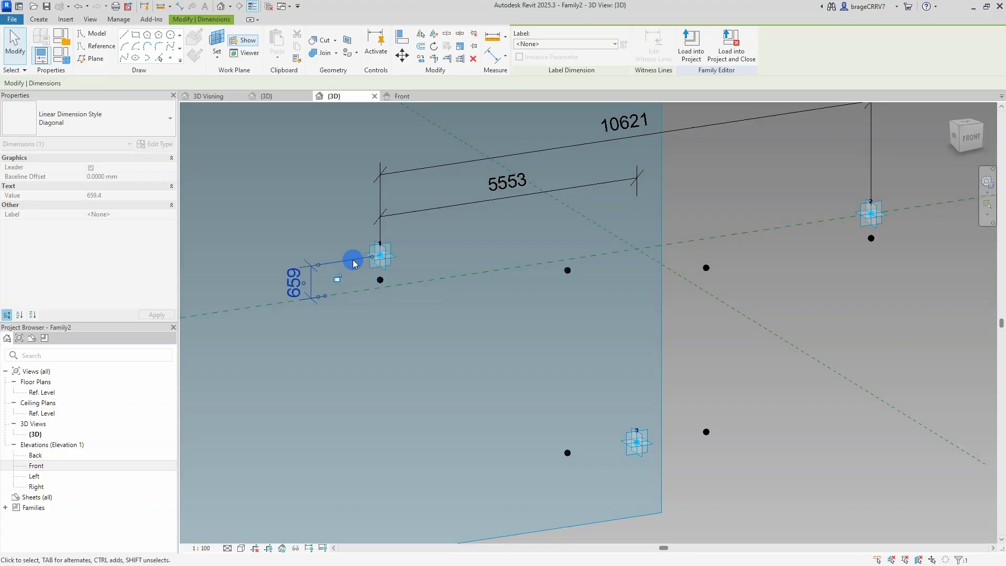
drag(369, 258, 319, 271)
click(305, 213)
Create a family parameter ReportSlopeHeight as an instance reporting parameter of type Length, grouped under Other
scroll(266, 243, down, 4)
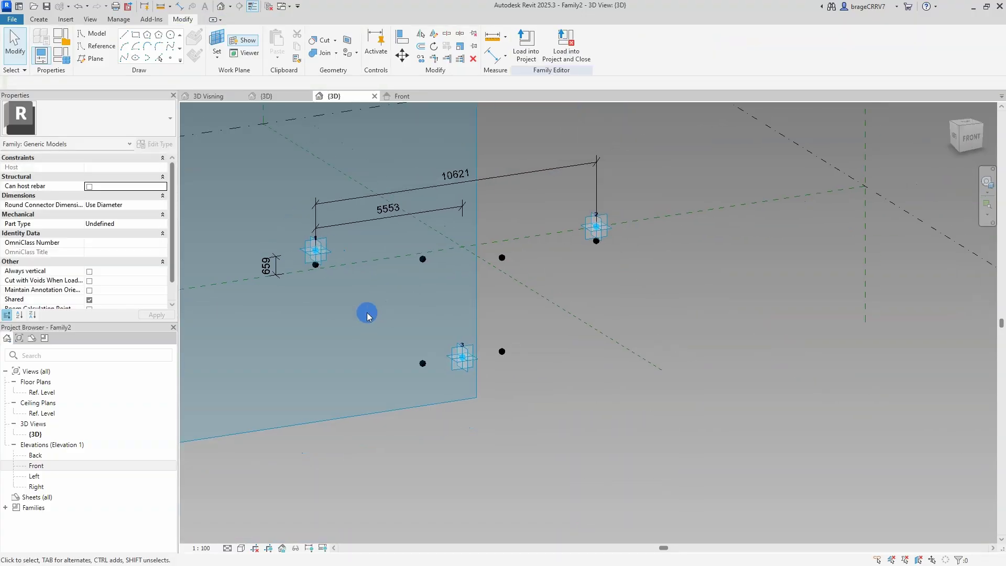
scroll(368, 313, down, 1)
middle_drag(369, 313, 336, 299)
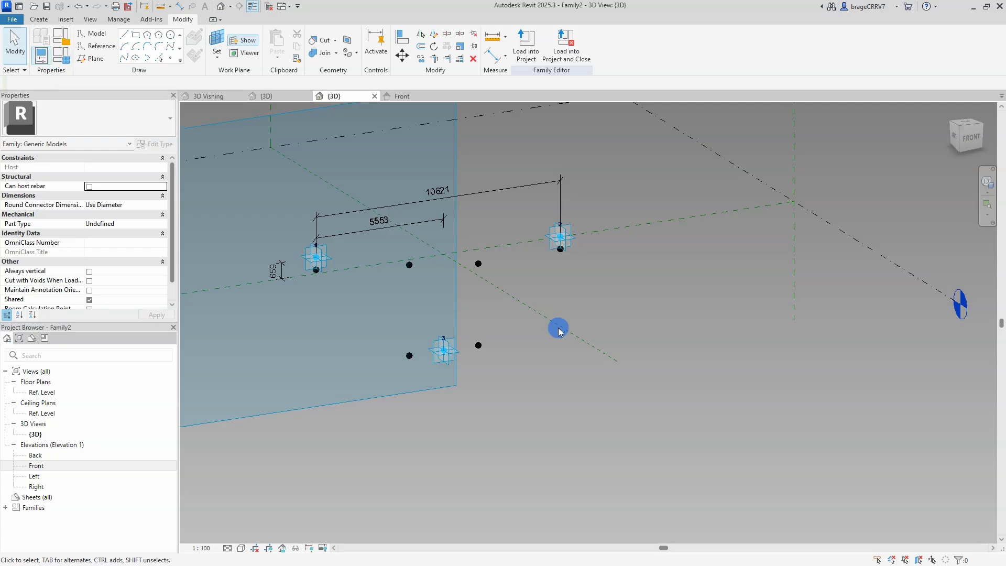
middle_drag(646, 348, 570, 362)
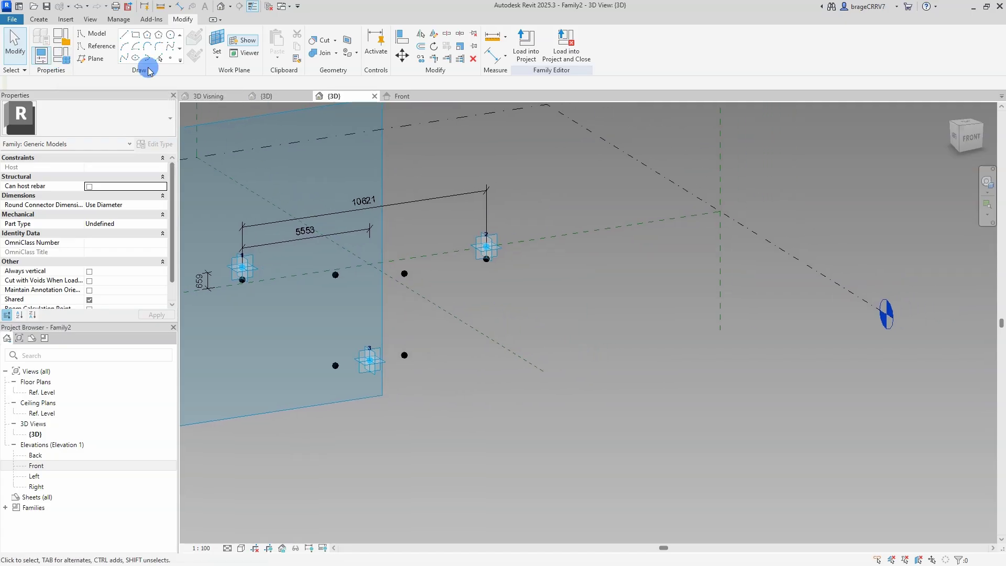
click(61, 57)
mouse_move(651, 137)
mouse_down()
mouse_move(759, 202)
mouse_move(643, 140)
mouse_up()
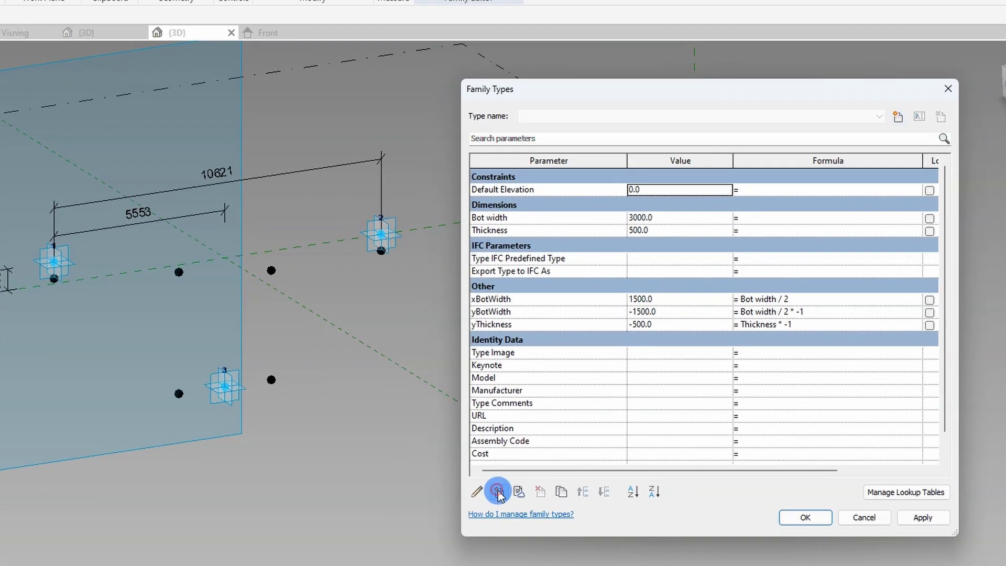
click(573, 439)
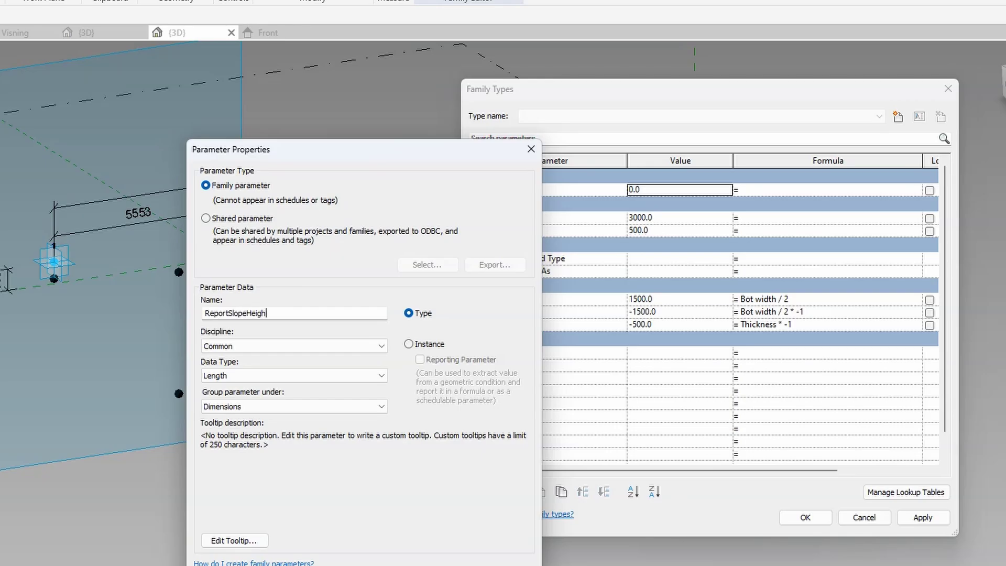
click(408, 343)
click(419, 359)
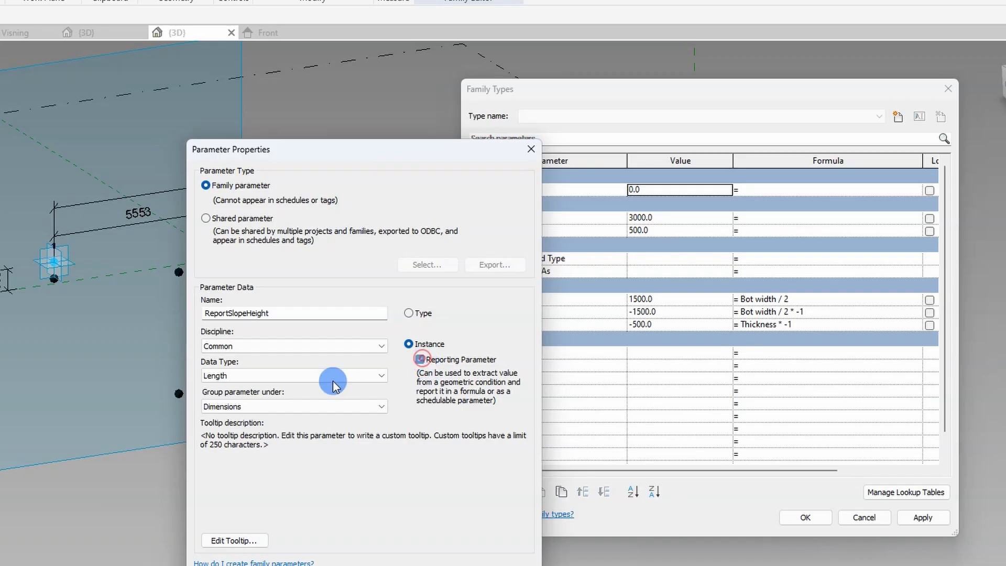
click(296, 404)
key(o)
key(Return)
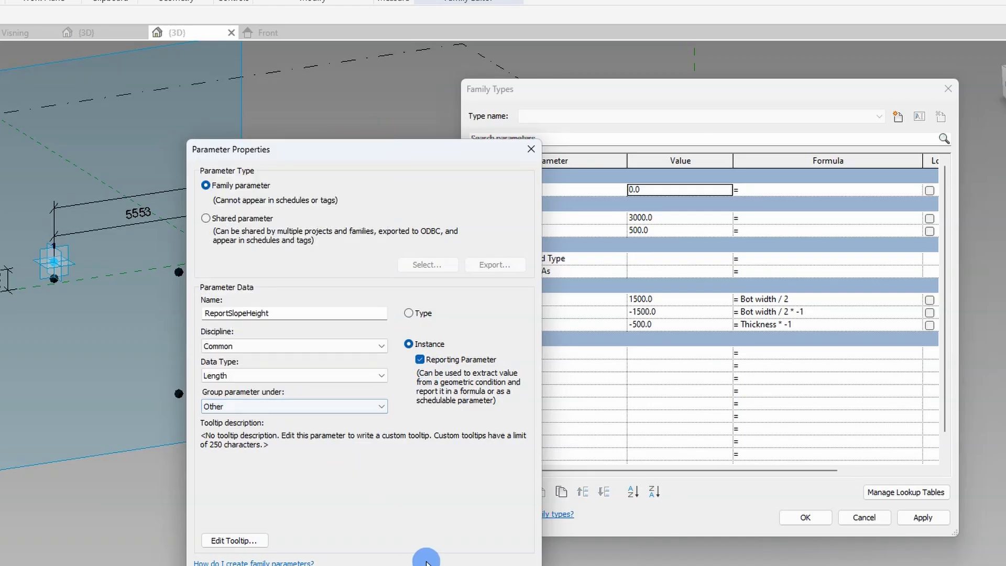
key(Return)
Create a family parameter ReportWidthTop as an instance reporting parameter of type Length, grouped under Other
click(494, 492)
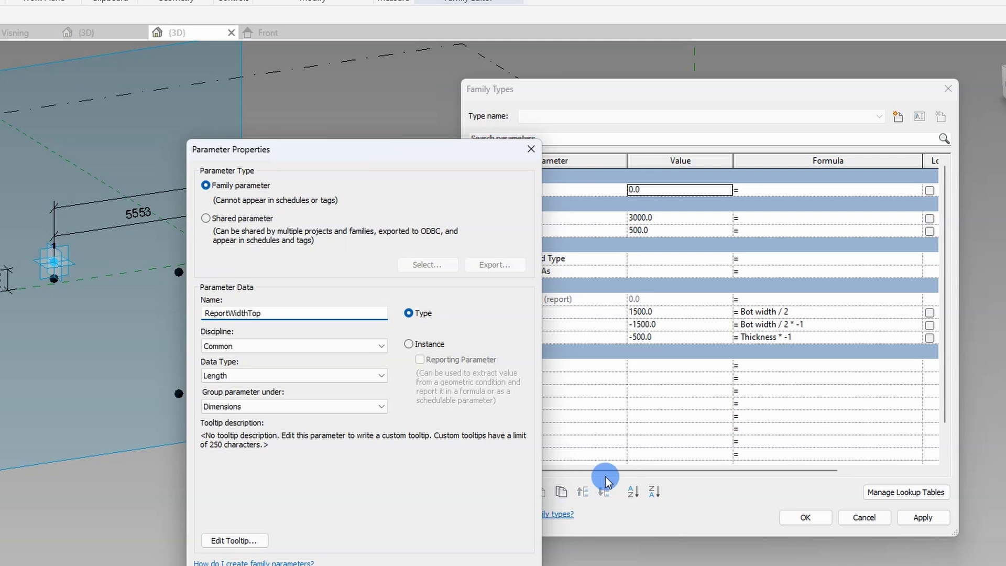
click(409, 344)
click(420, 359)
click(361, 406)
key(o)
key(Return)
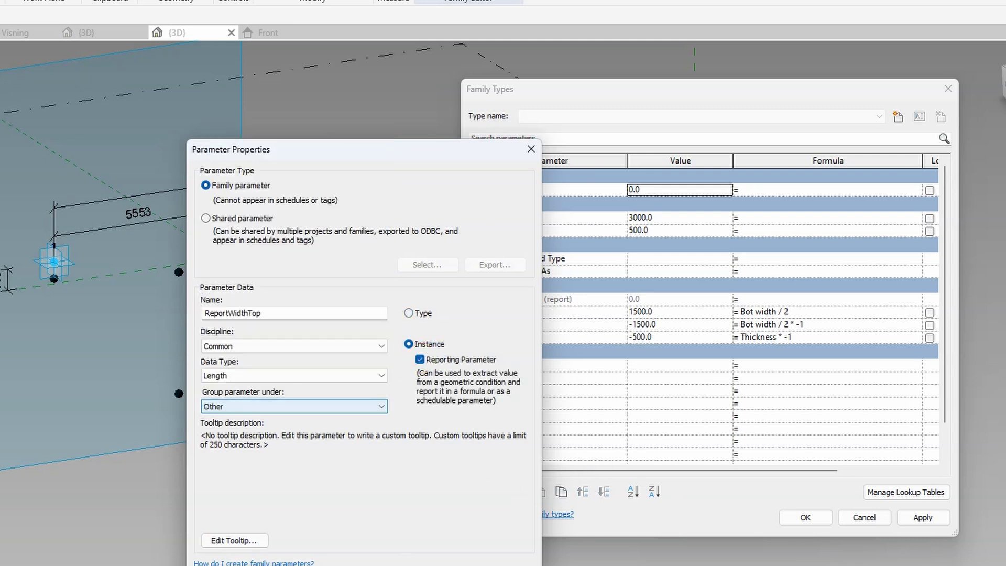
key(Return)
Create the instance reporting parameter ReportWidthTopHalf of type Length under Other, and apply the family type changes
click(498, 490)
text(R)
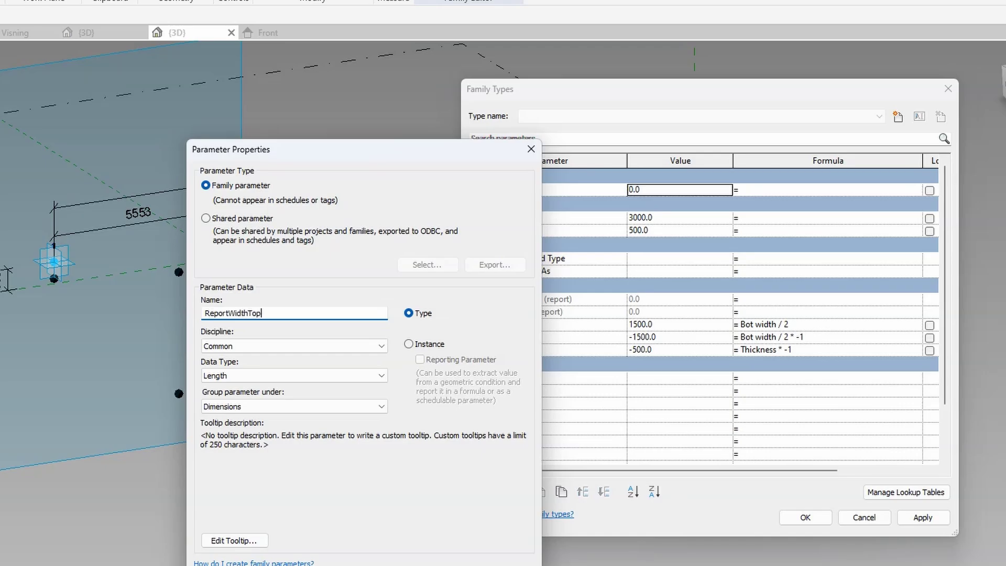
click(366, 406)
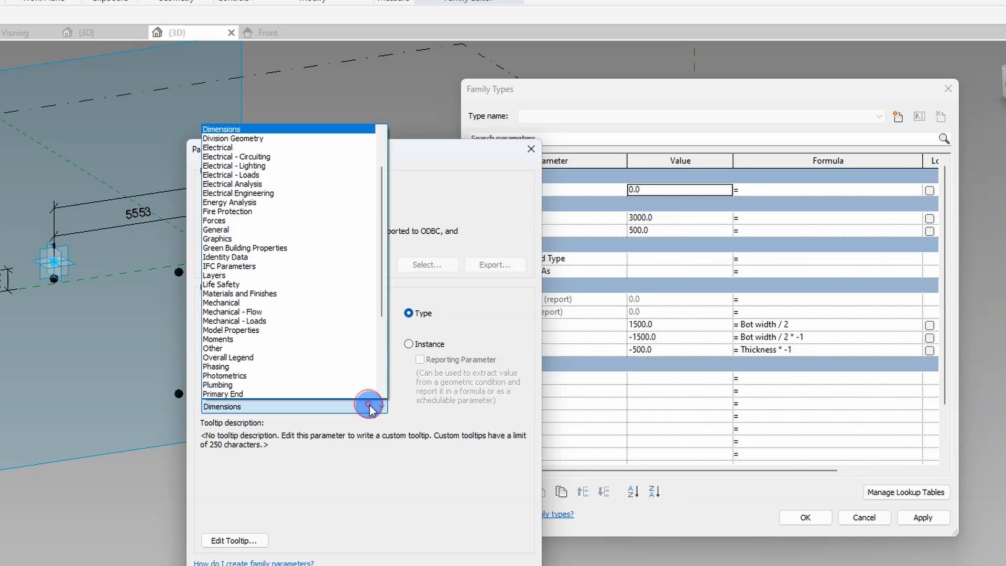
click(366, 347)
click(413, 343)
click(420, 358)
click(466, 562)
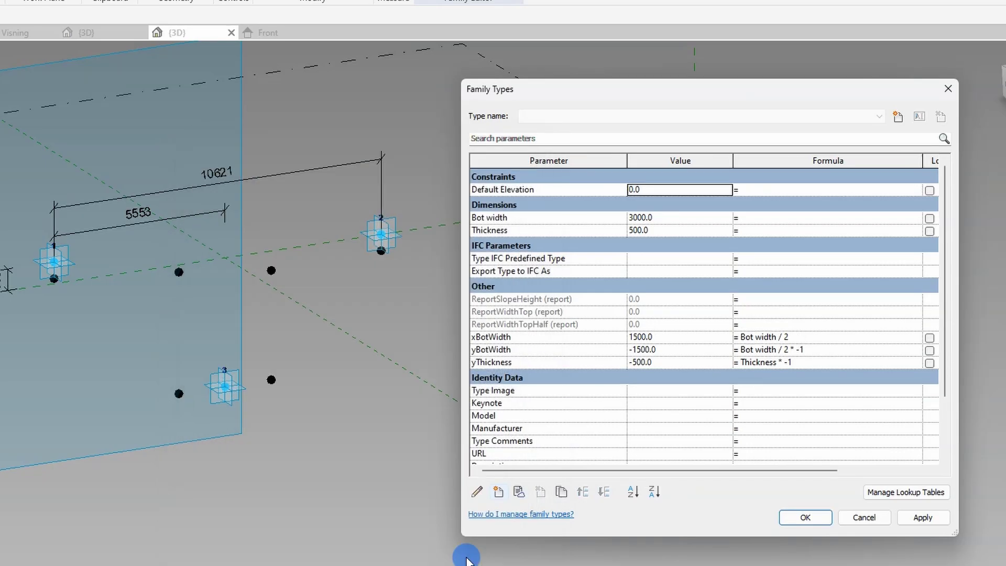
click(923, 517)
click(805, 518)
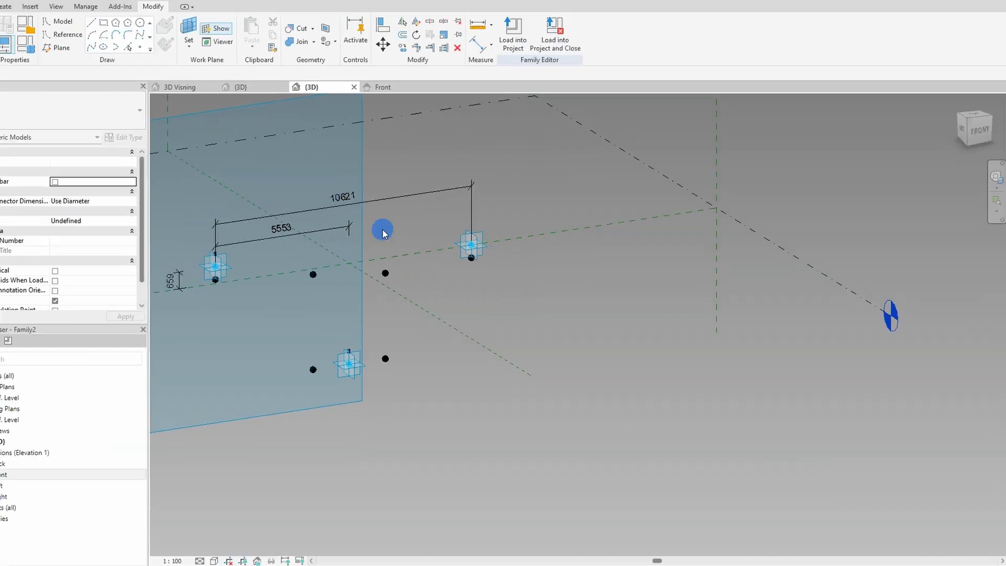
Label the horizontal dimension between placement points 1 and 2 with the ReportWidthTop parameter
click(286, 175)
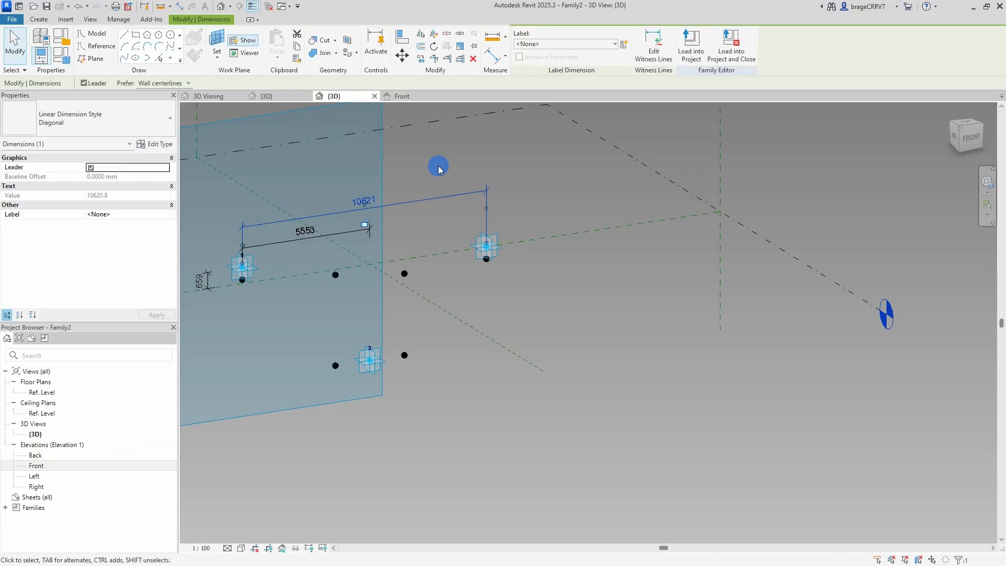
click(563, 44)
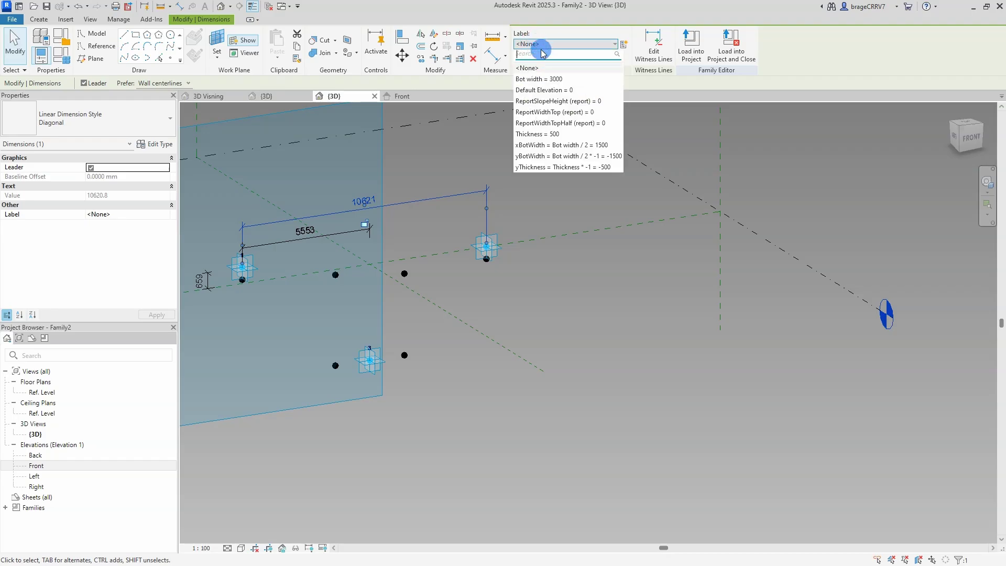
click(590, 113)
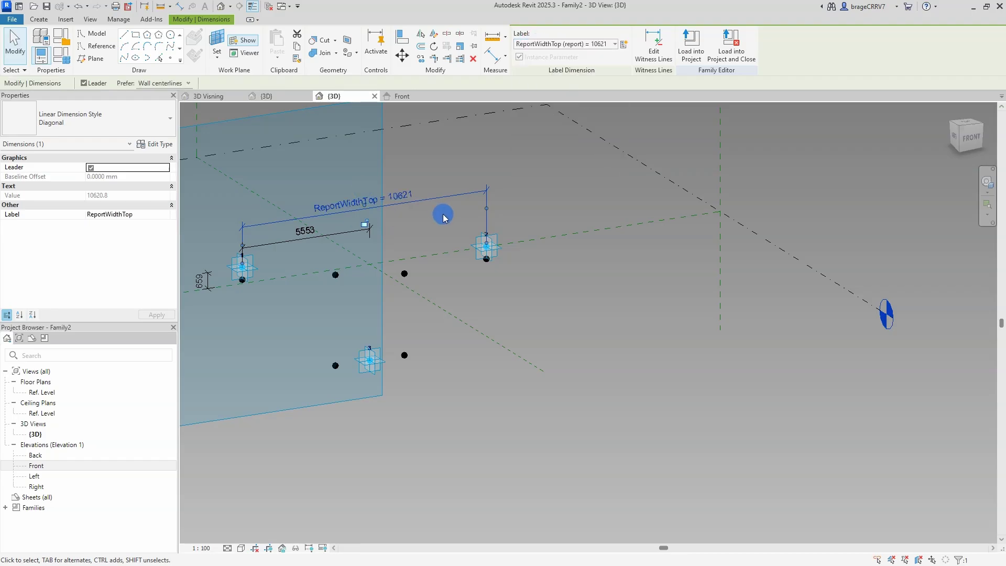
Label the horizontal dimension between placement points 1 and 3 with the ReportWidthTopHalf parameter
click(330, 234)
click(560, 46)
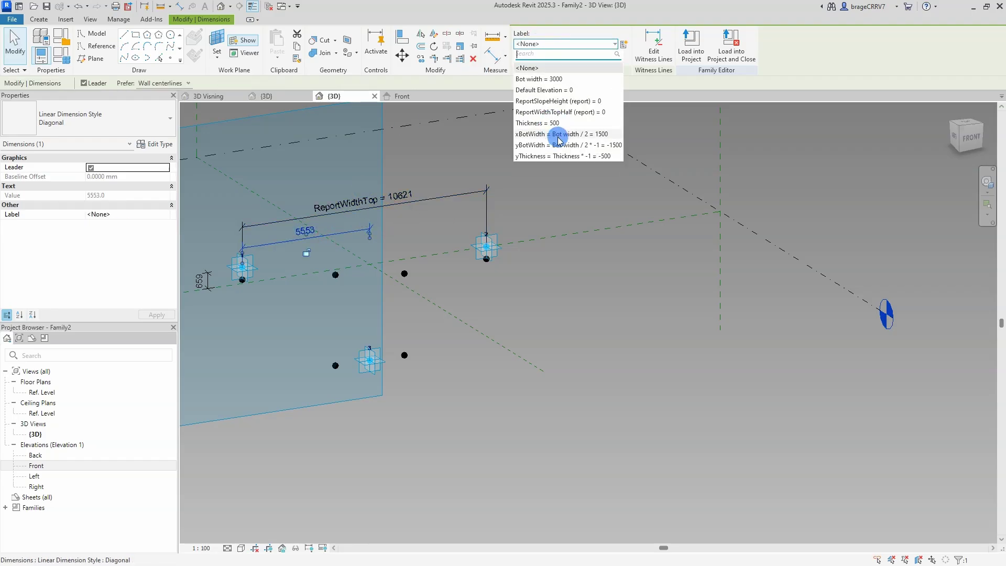
click(558, 111)
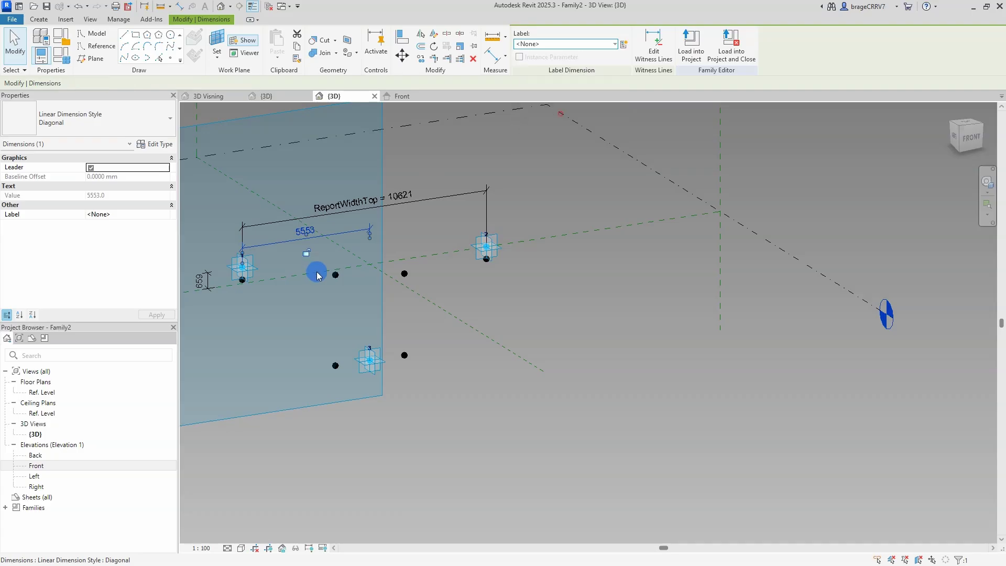
Label the vertical dimension beside placement point 1 with the ReportSlopeHeight parameter
click(203, 278)
click(590, 44)
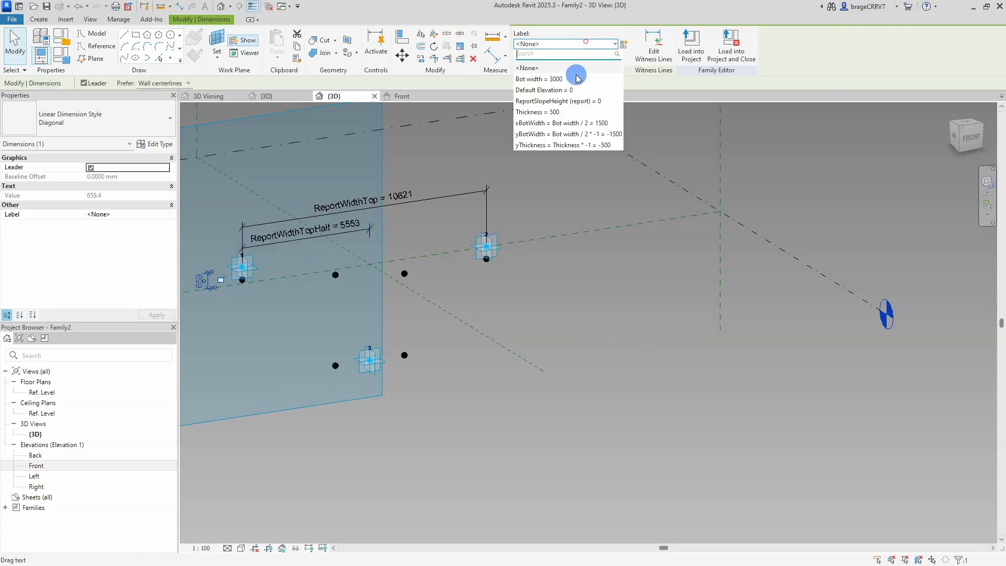
click(582, 102)
Create the instance parameter yLength of type Length under Other, and move it directly above xBotWidth in the parameter list
click(62, 55)
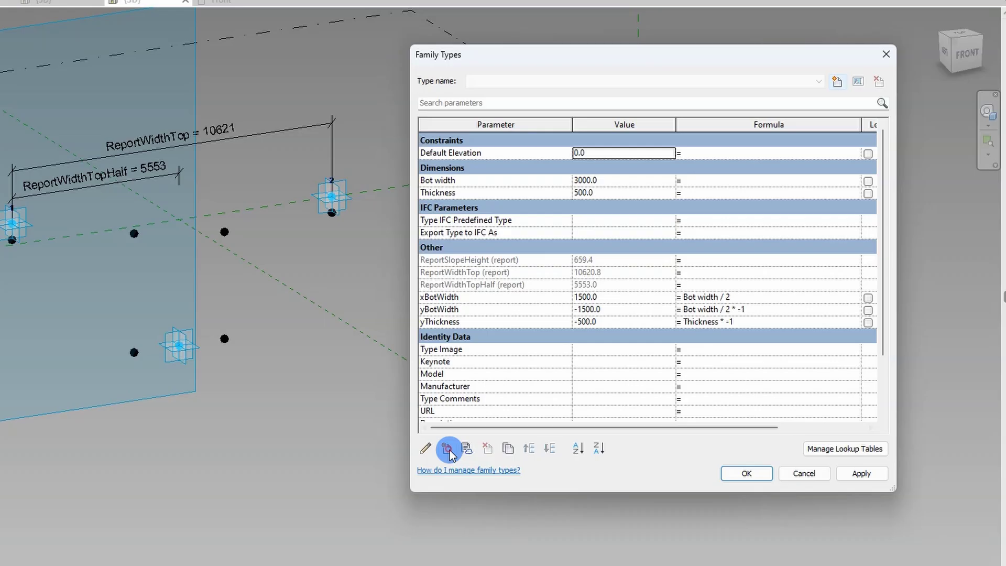
click(447, 449)
text(yLength)
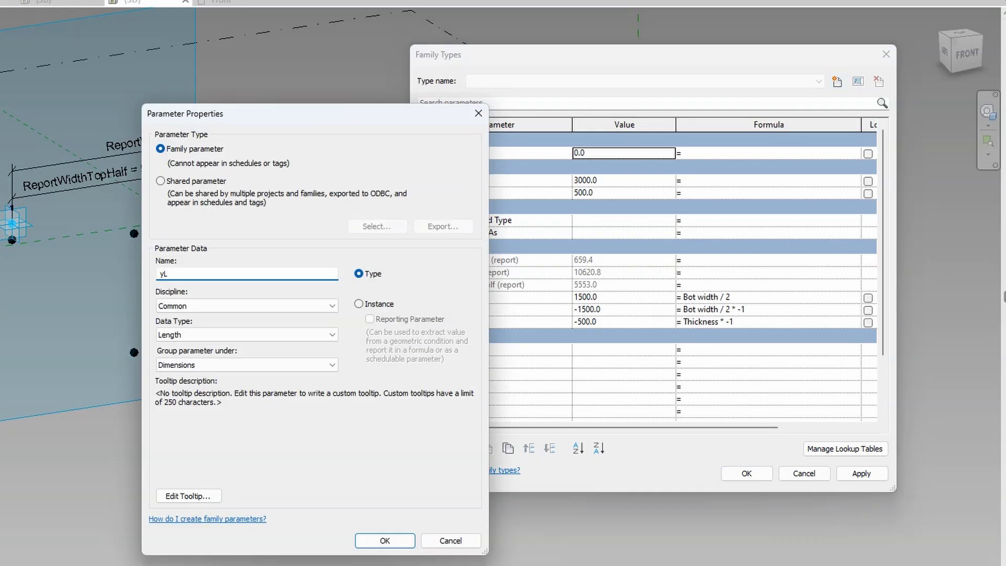
click(358, 304)
click(299, 364)
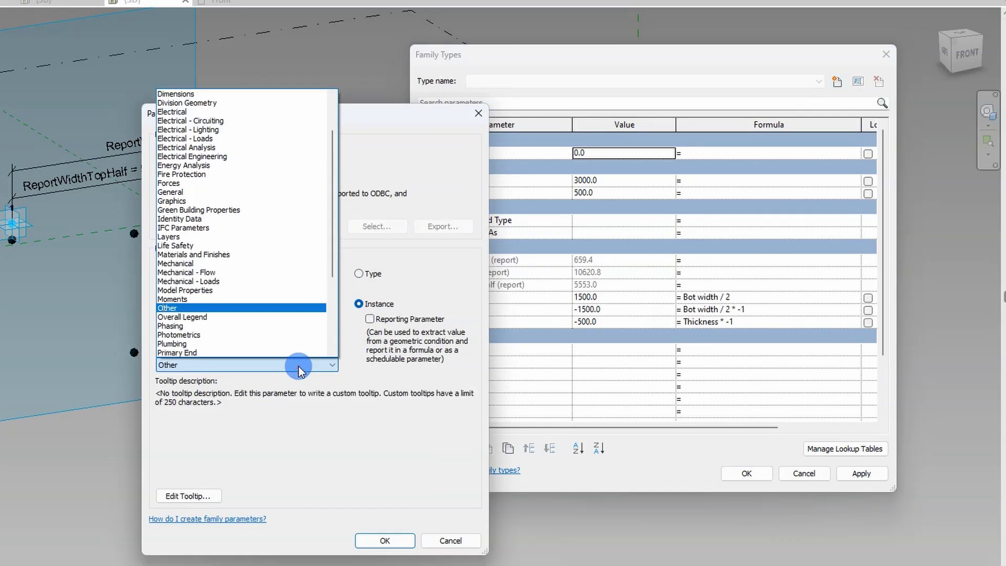
click(298, 367)
click(385, 540)
click(549, 449)
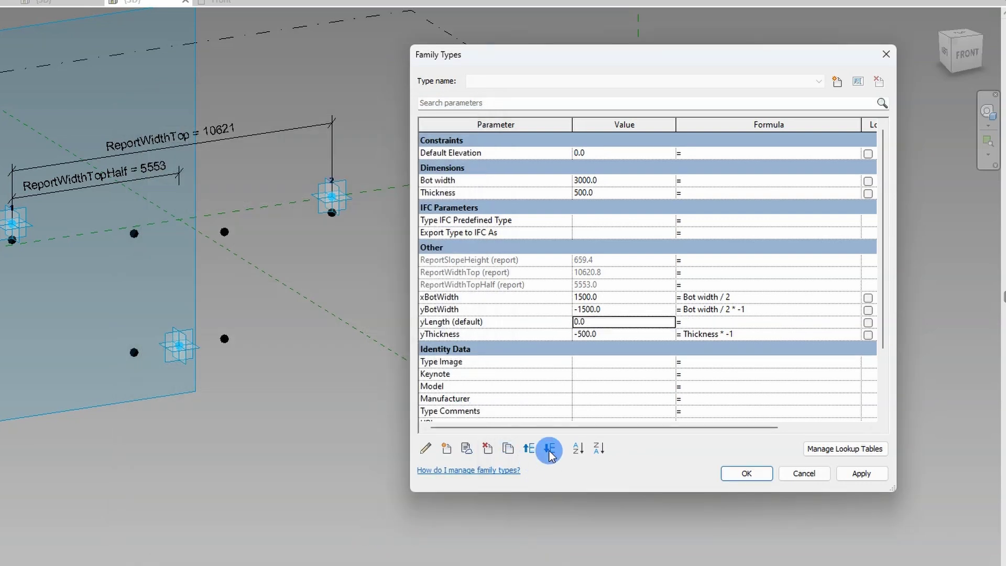
click(538, 450)
click(539, 450)
click(538, 450)
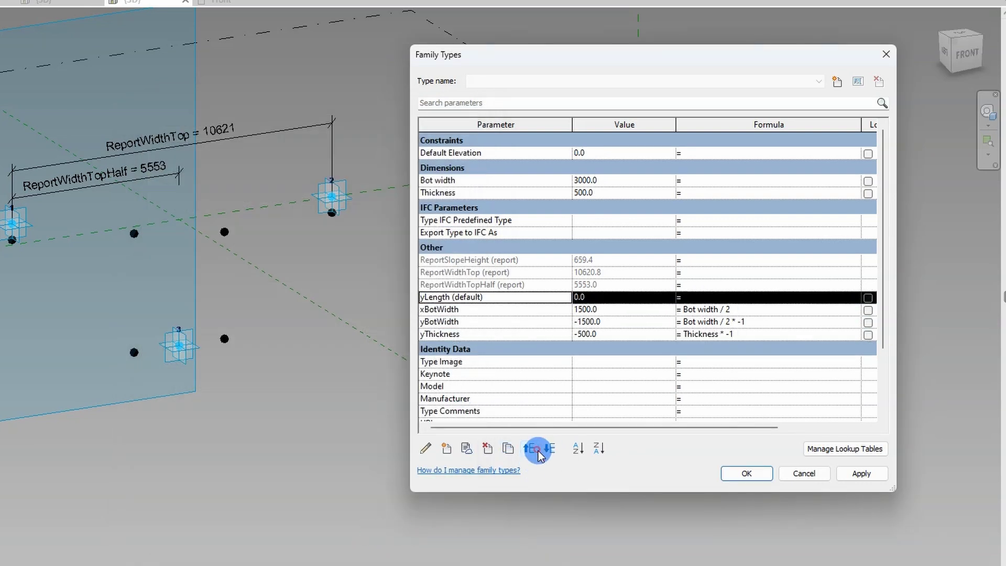
Create the instance parameter xNumber with data type Number under Other
click(446, 448)
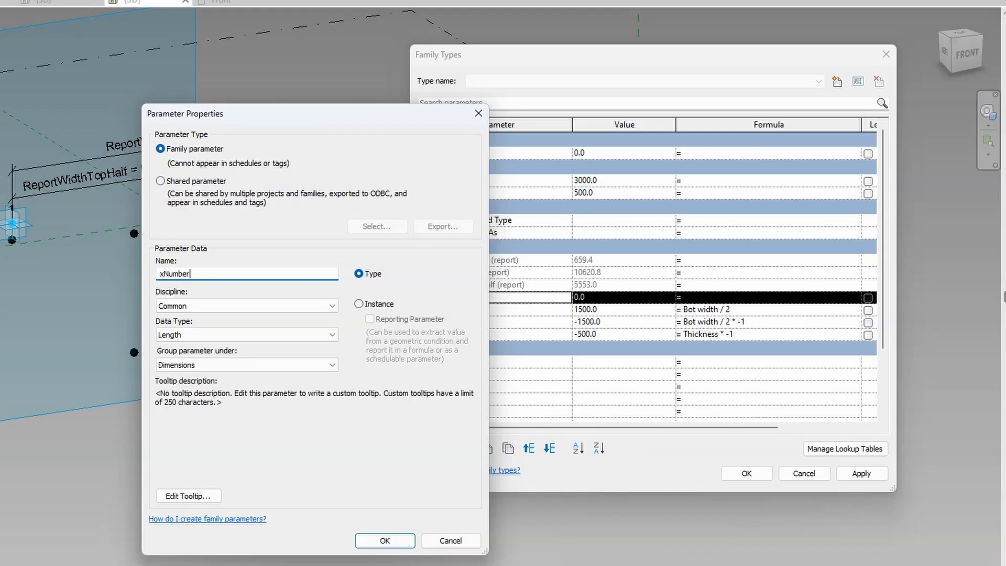
click(359, 304)
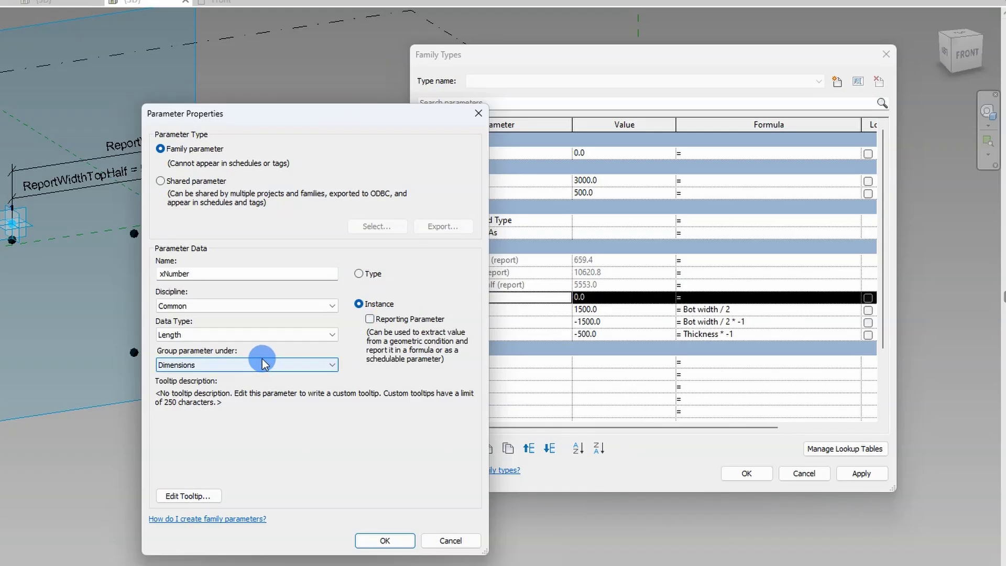
click(247, 335)
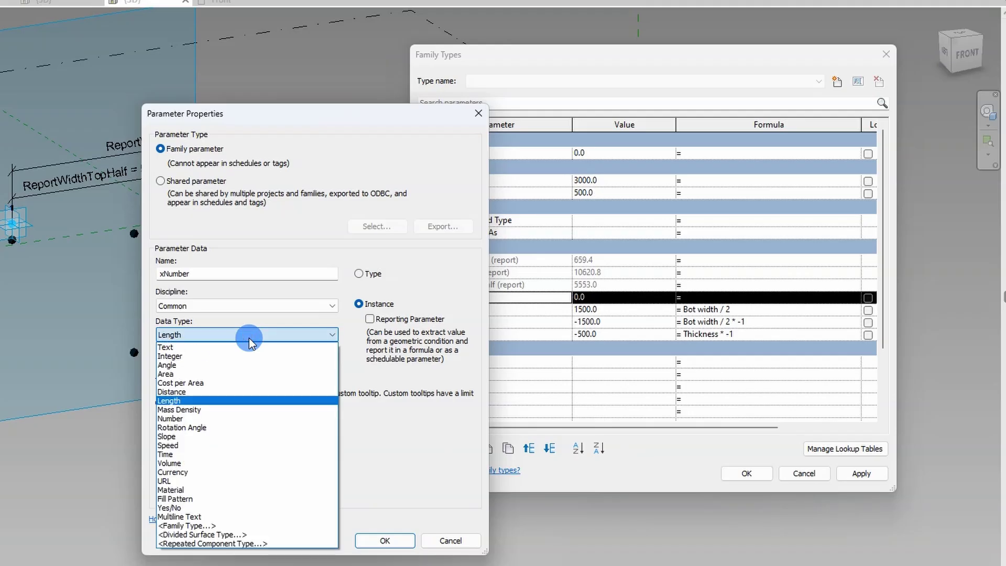
click(225, 418)
click(370, 537)
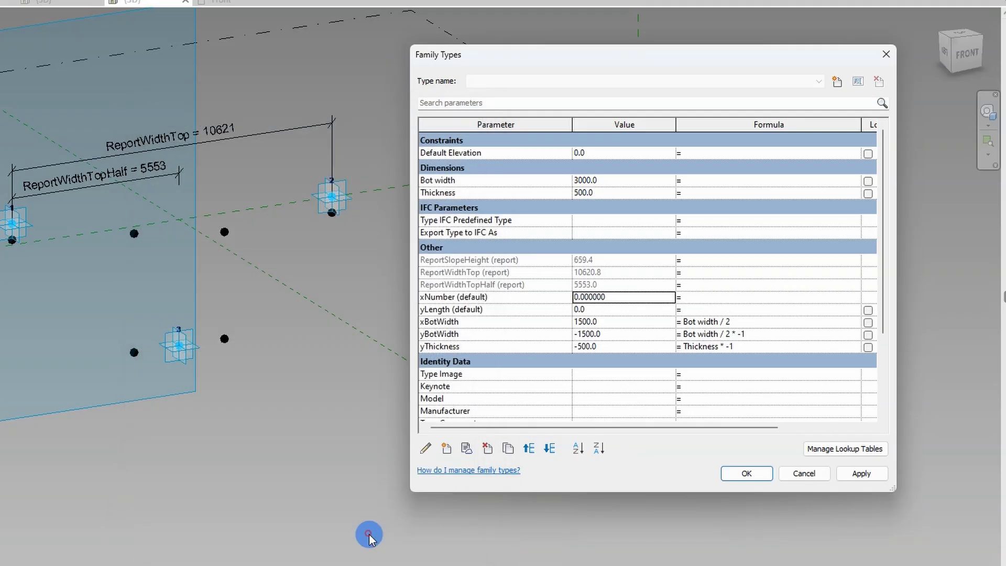
Create the instance parameter yNumber with data type Number under Other, and move it directly below xNumber
click(446, 448)
text(yNum)
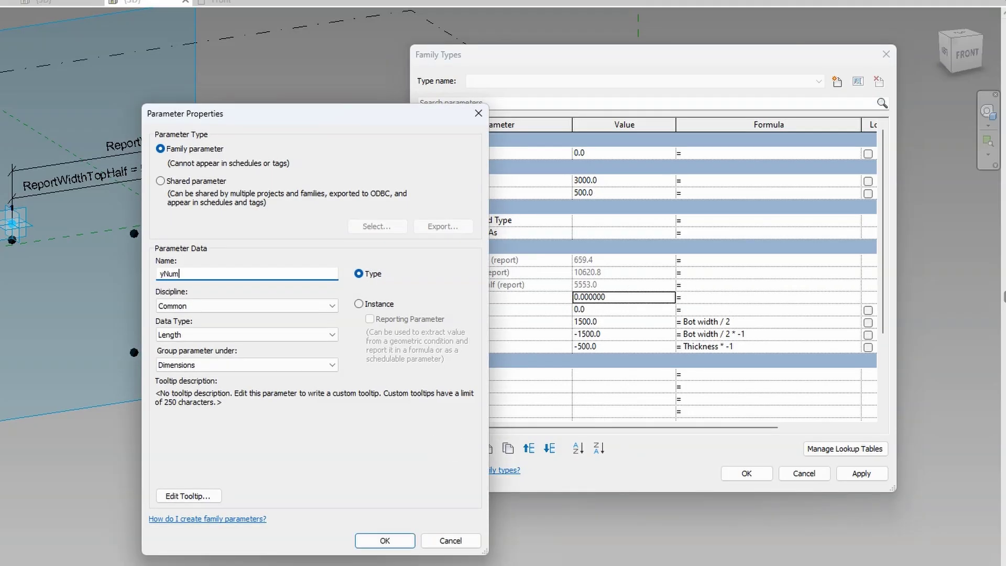
text(ber)
click(252, 335)
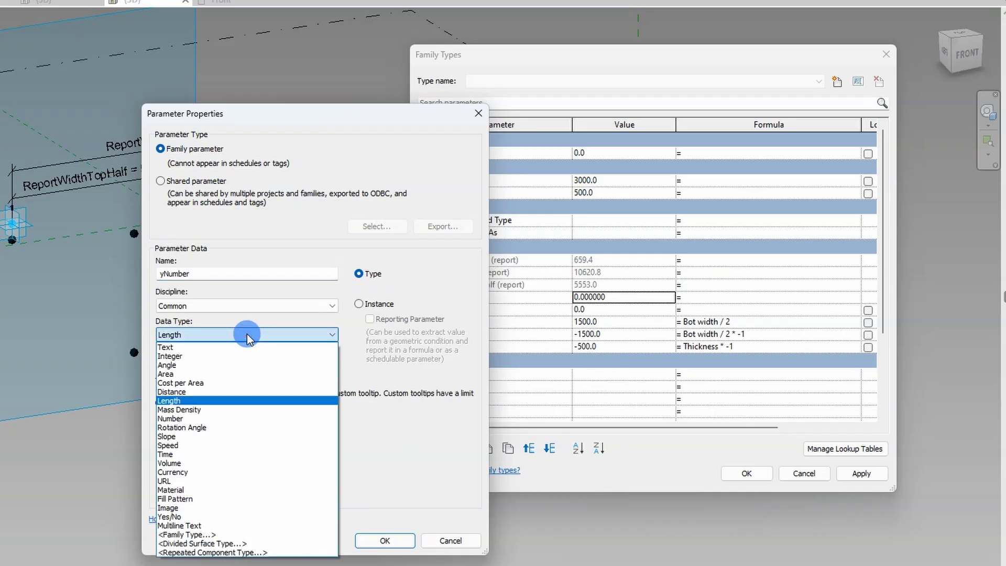
click(215, 409)
click(246, 334)
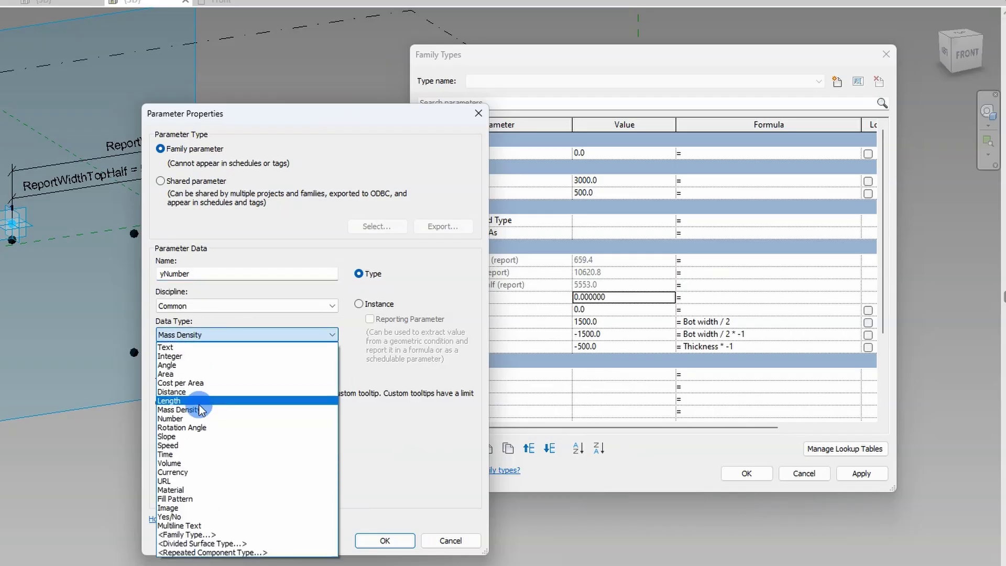
click(252, 418)
click(359, 304)
click(385, 540)
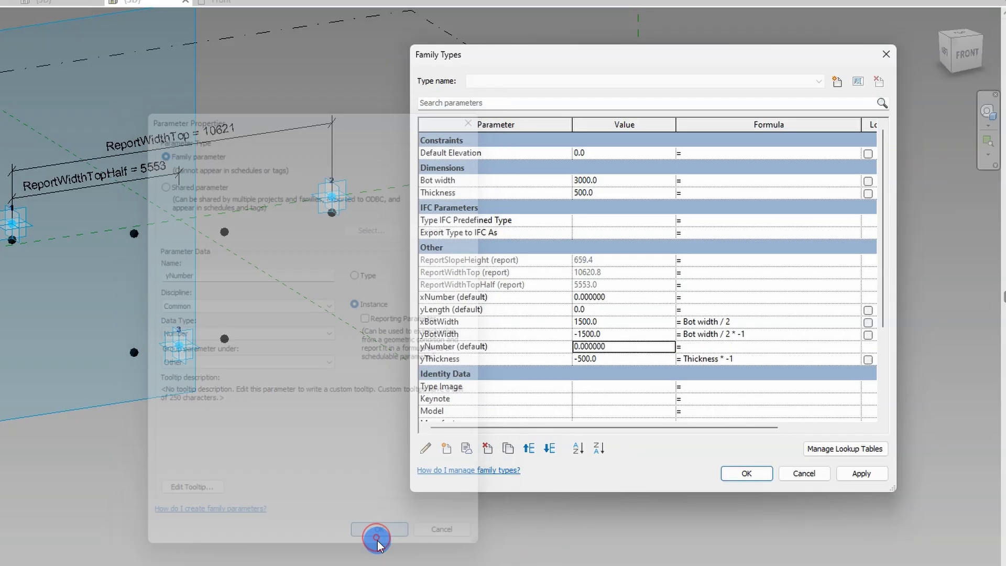
click(531, 448)
click(530, 448)
click(531, 448)
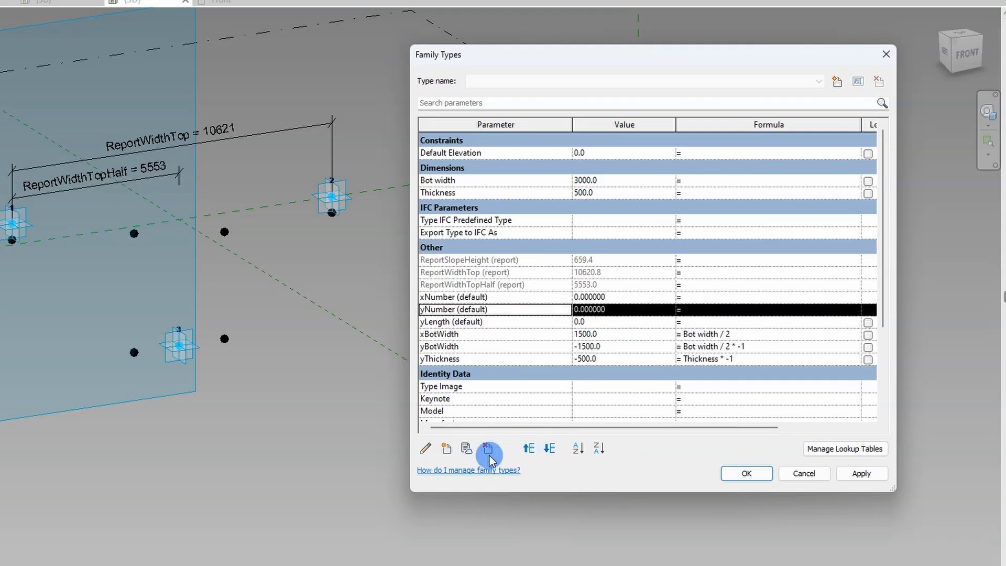
Create the instance parameter xHeight of type Length, grouped under Other
click(443, 449)
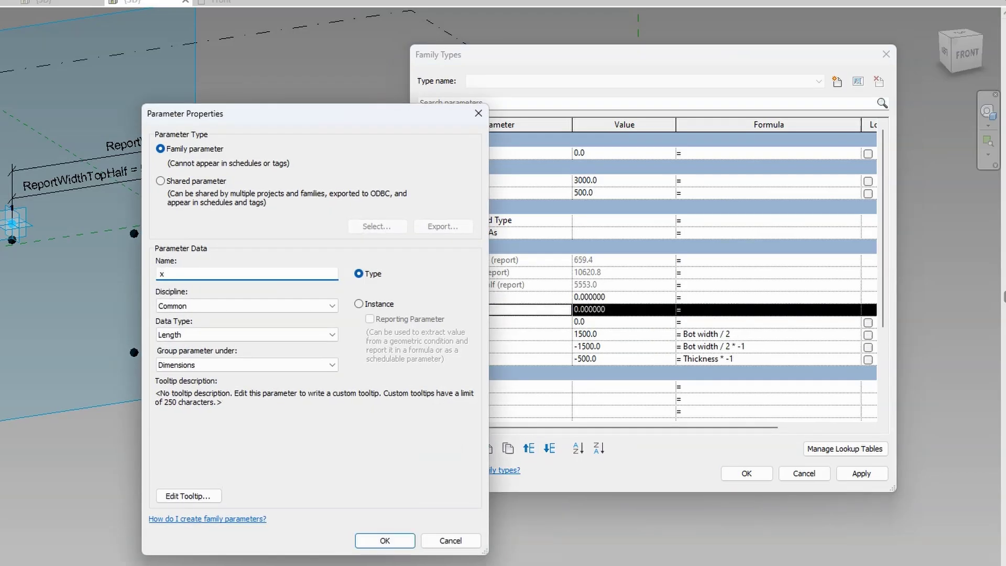
text(xHeight)
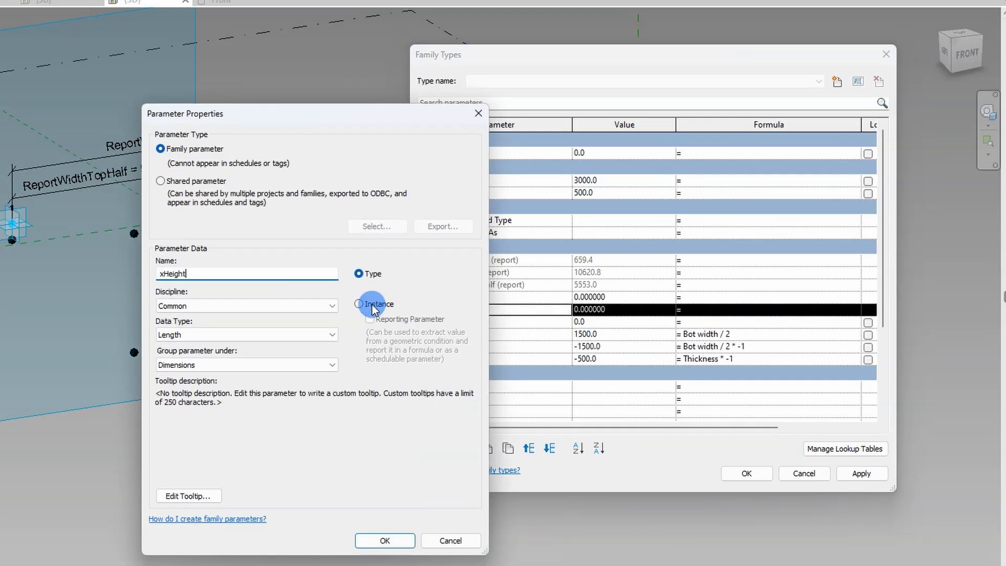
click(358, 303)
click(272, 365)
click(167, 307)
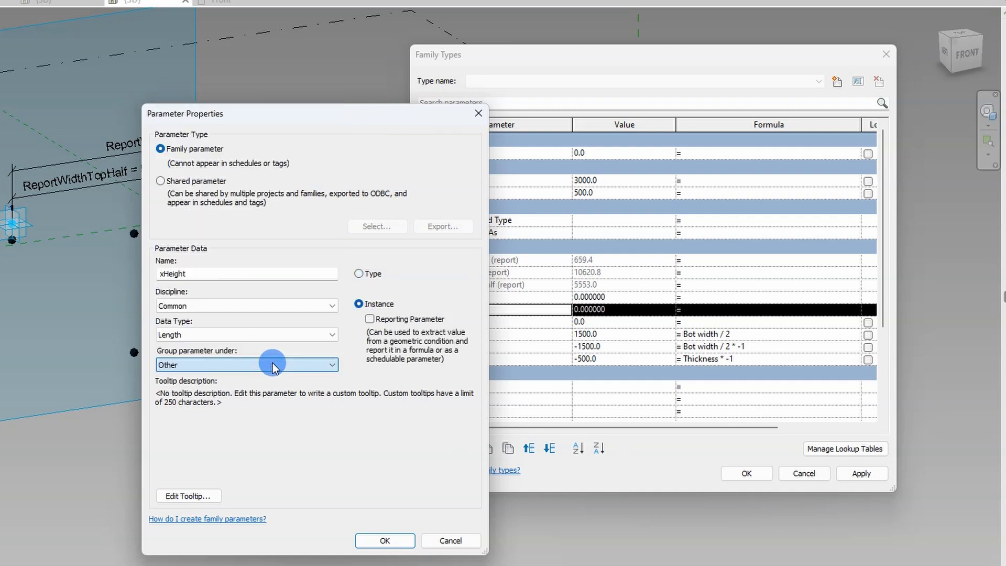
click(384, 540)
Create the instance parameter xHeight2 of type Length, grouped under Other
click(447, 448)
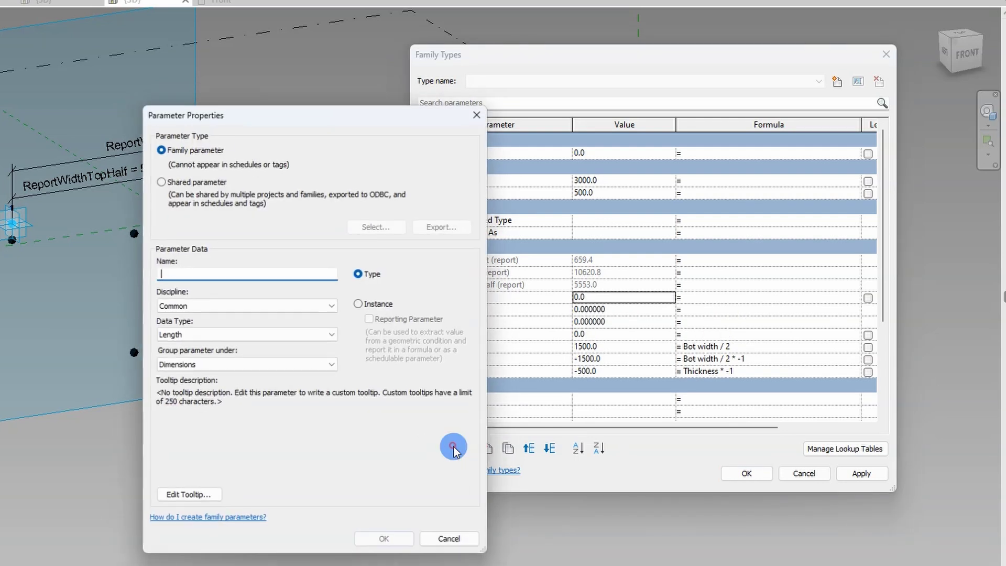
text(x)
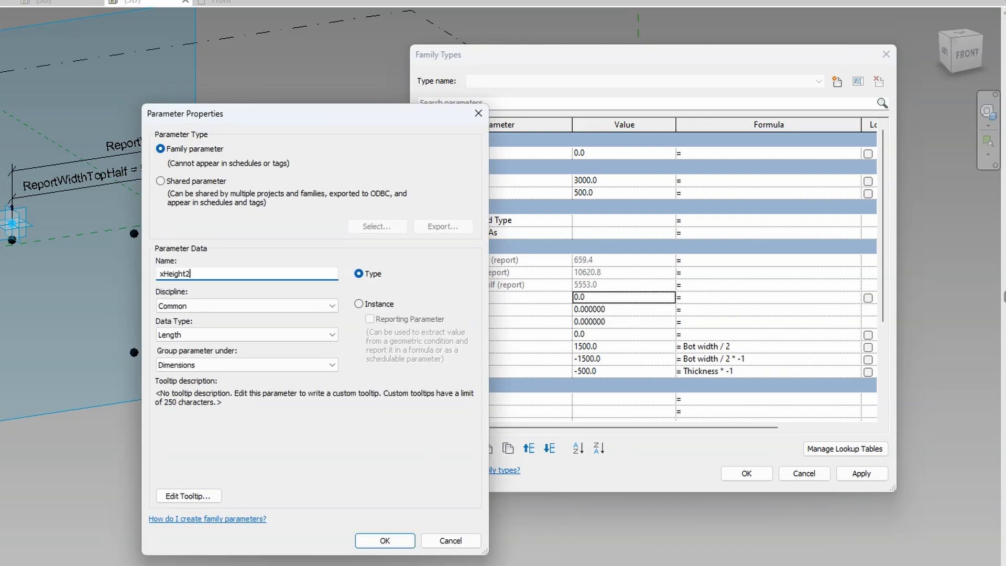
text(Height2)
click(359, 303)
click(262, 365)
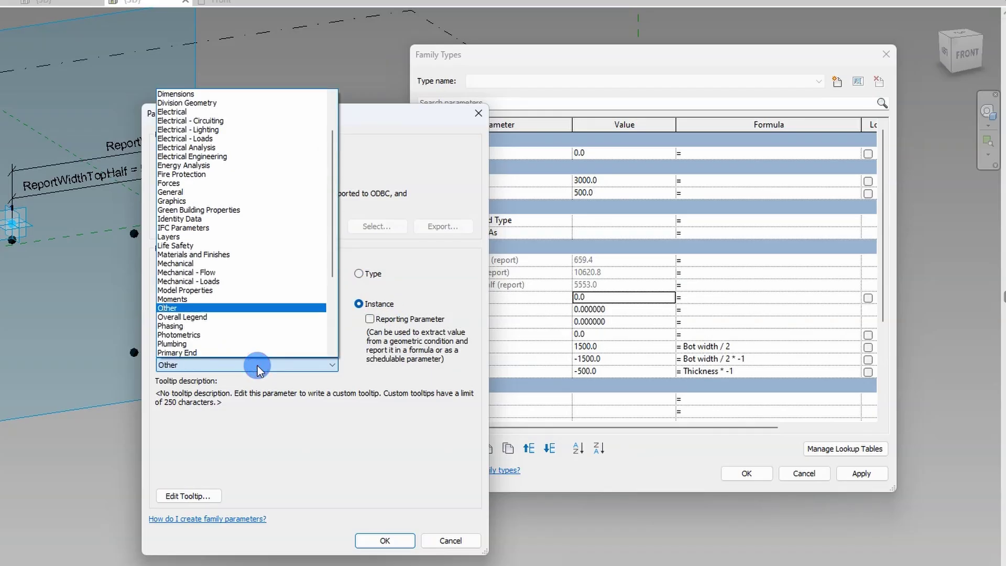
click(263, 372)
click(384, 540)
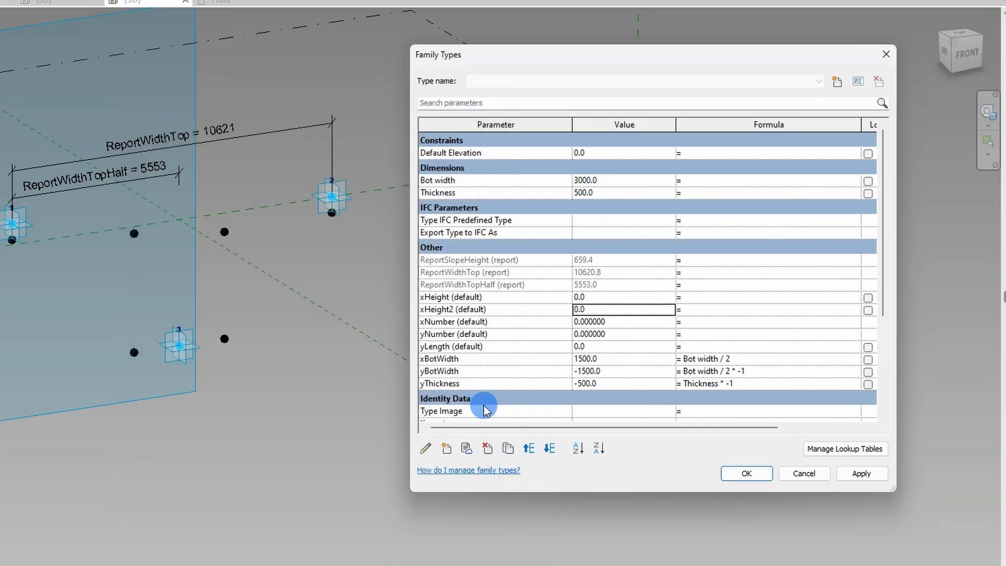
Reorder xHeight and xHeight2 so they sit between yNumber and yLength in the parameter list
click(546, 449)
click(547, 449)
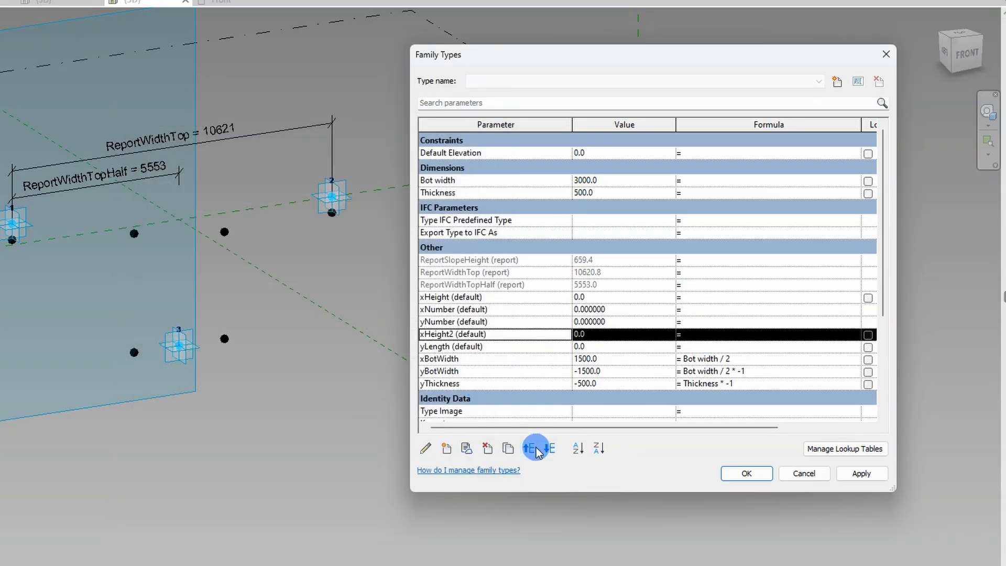
click(475, 296)
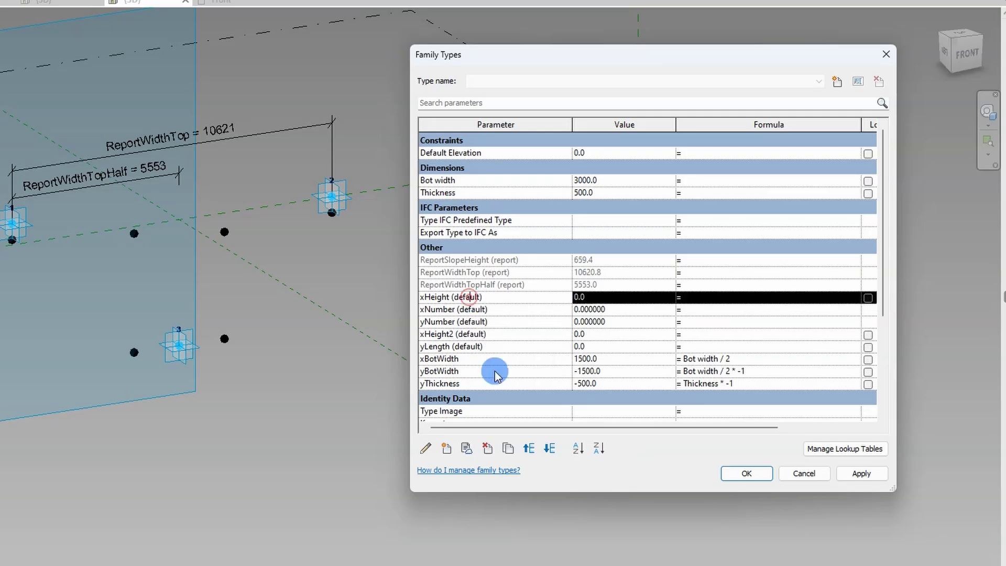
click(546, 449)
click(545, 449)
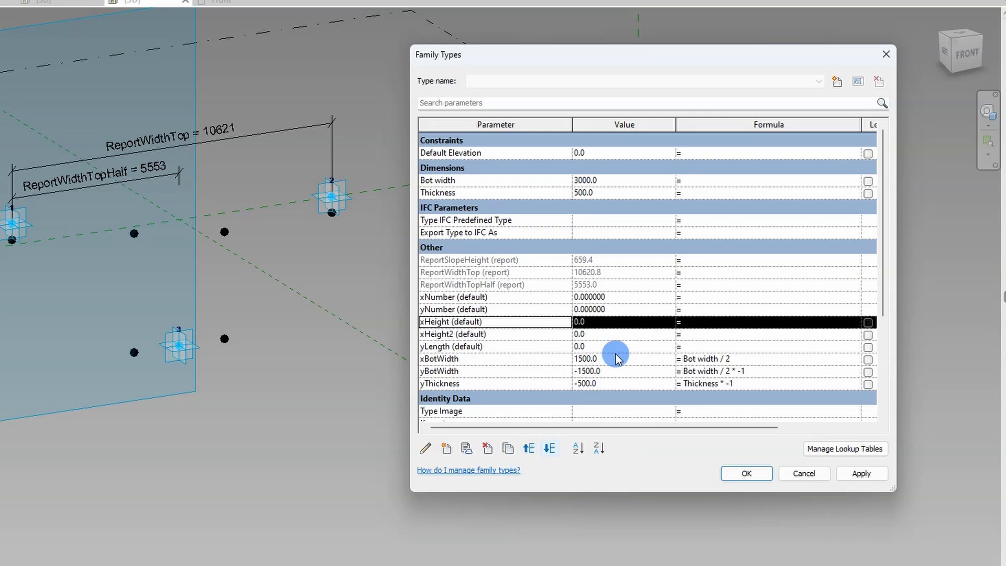
Set the yLength formula to ReportWidthTopHalf - Bot width / 2 and apply it
click(488, 346)
click(682, 346)
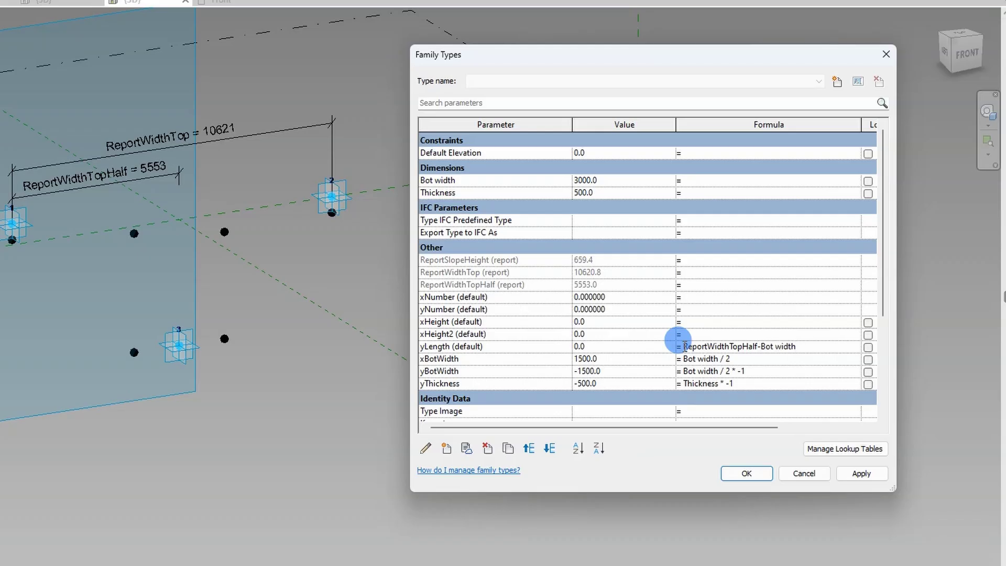
click(860, 473)
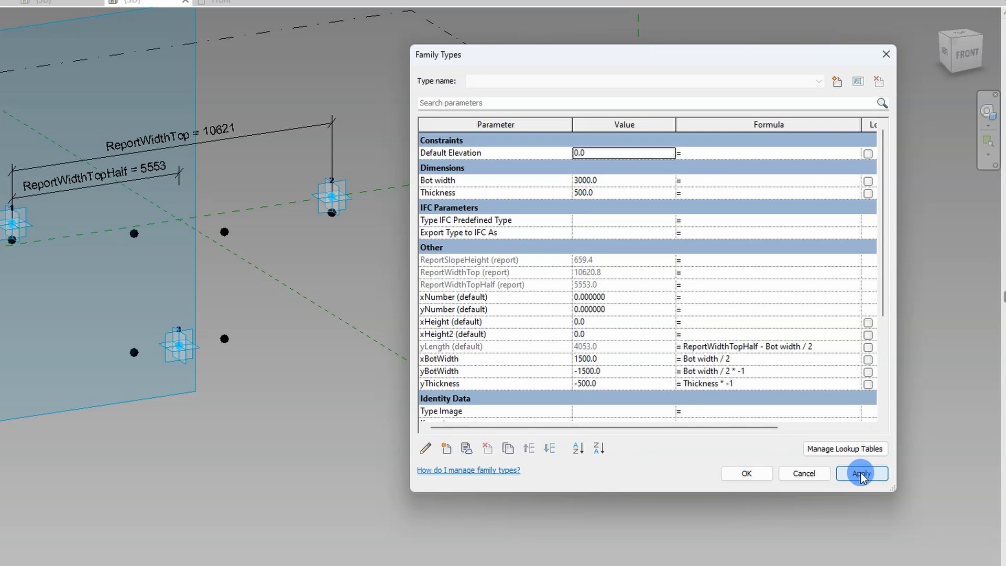
key(ctrl+shift+3)
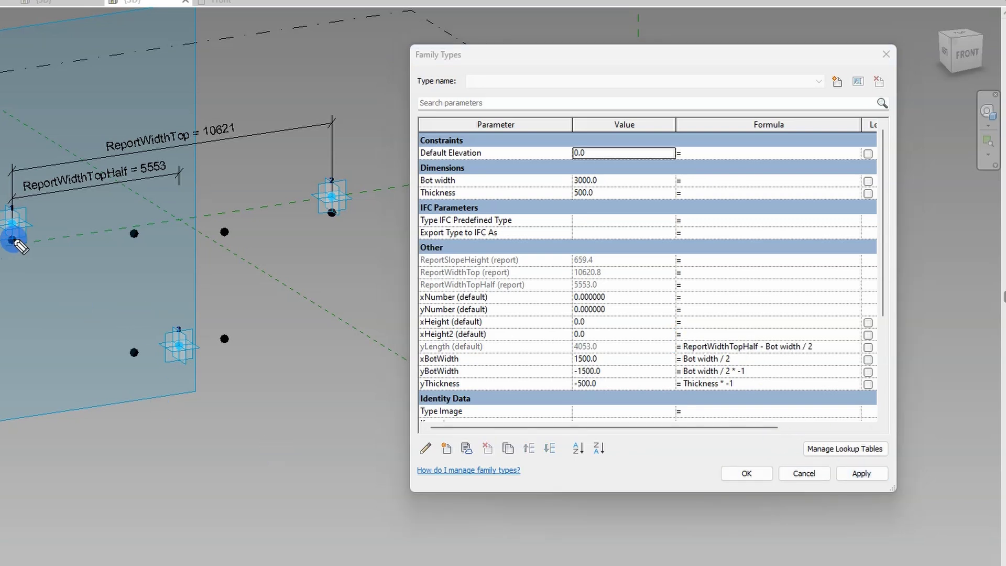
mouse_move(11, 224)
mouse_down()
mouse_move(131, 223)
mouse_move(11, 218)
mouse_move(118, 202)
mouse_up()
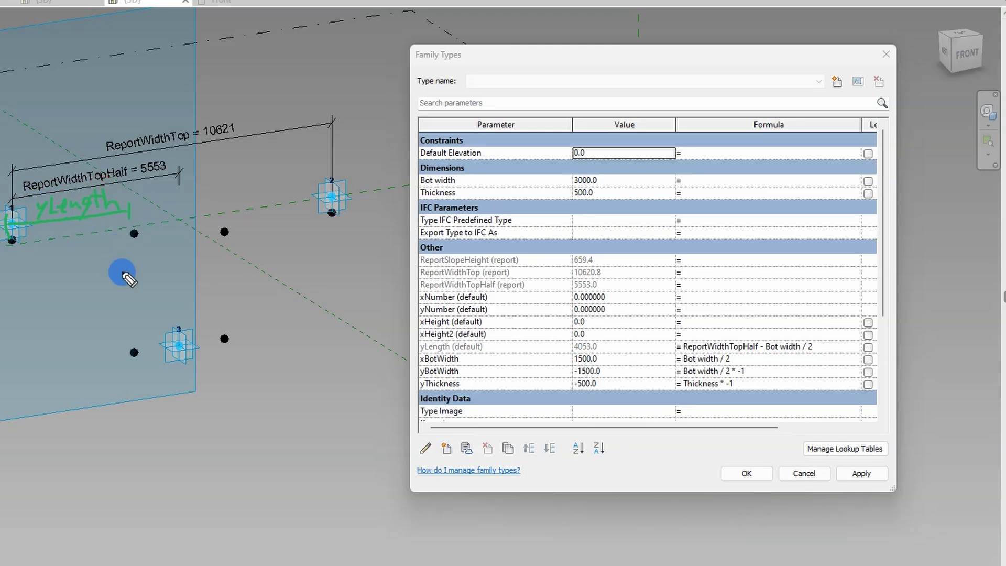
Set the xNumber formula to yLength / ReportWidthTop and apply it
click(698, 339)
click(696, 296)
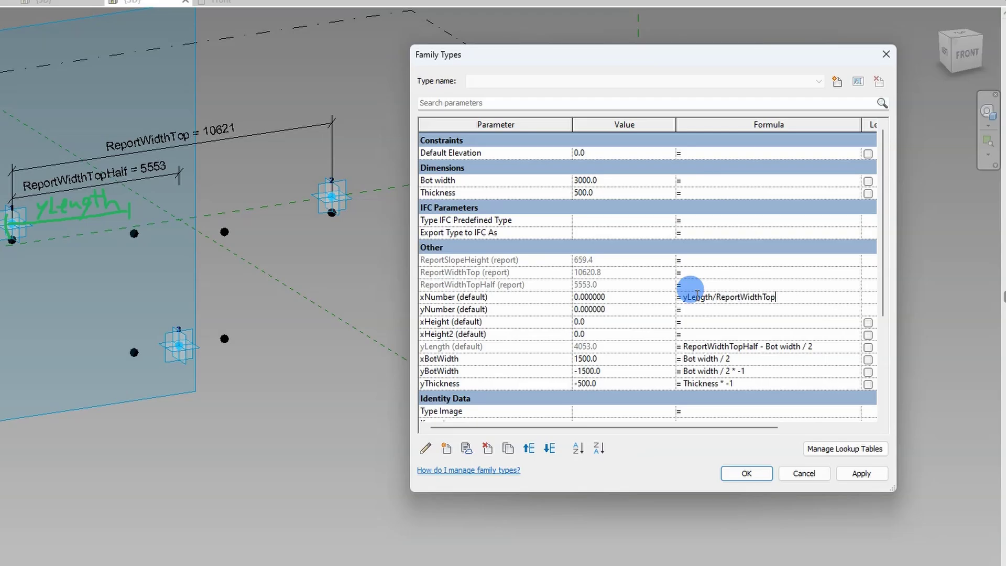
click(860, 472)
Copy the xNumber formula to yNumber, change it to (yLength + Bot width) / ReportWidthTop, and apply it
click(814, 296)
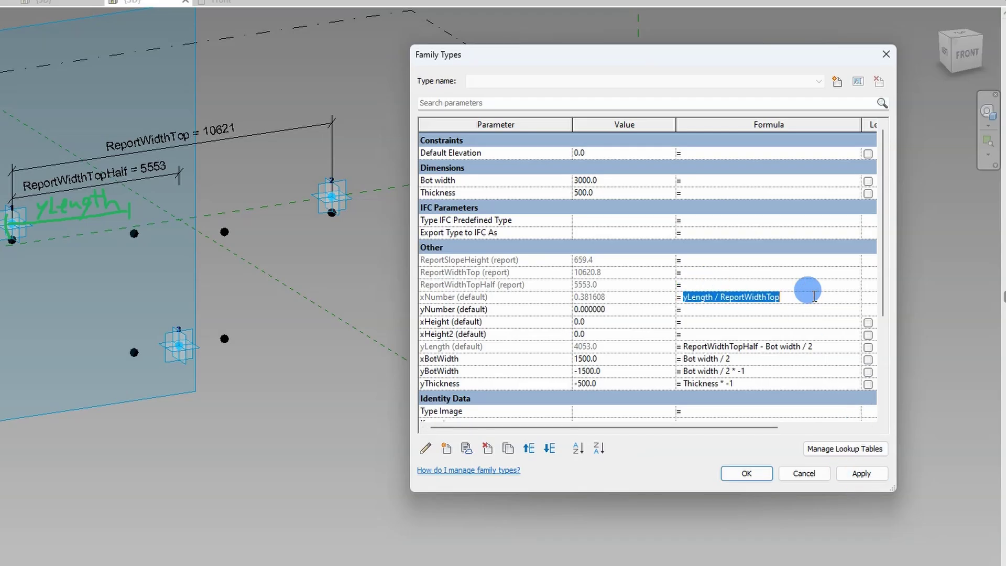
key(ctrl+c)
click(744, 309)
key(ctrl+v)
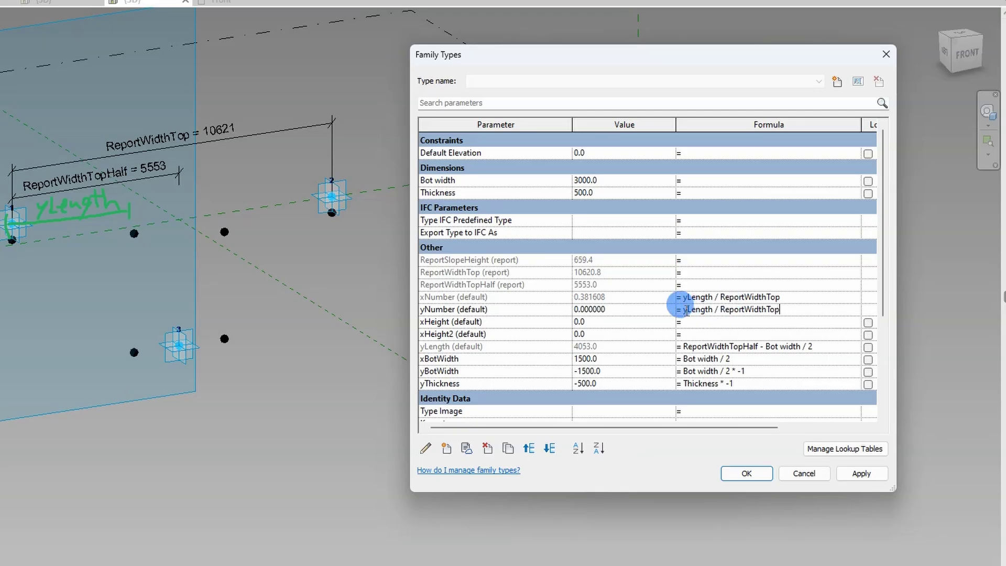
text(()
click(713, 309)
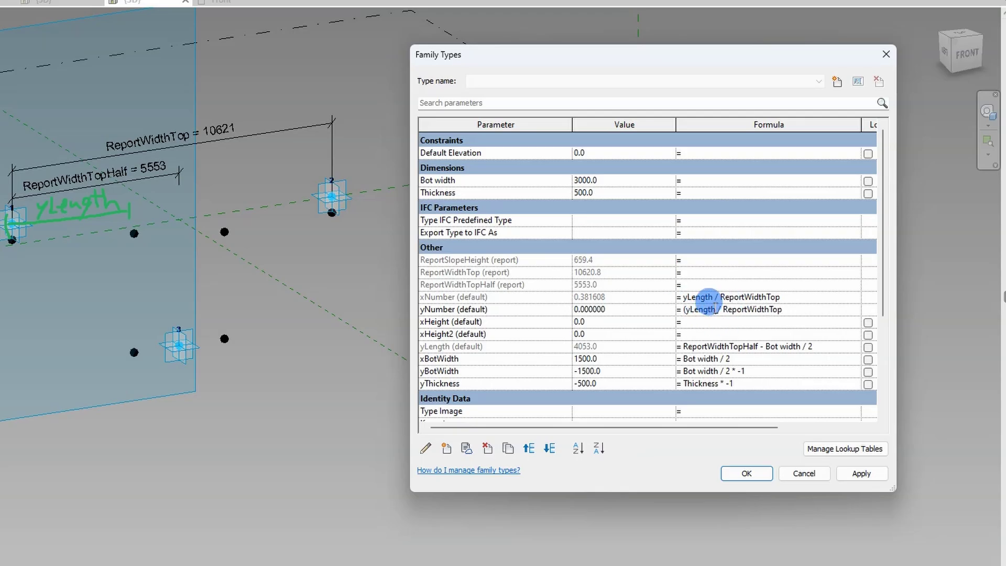
text(+ Bot wi)
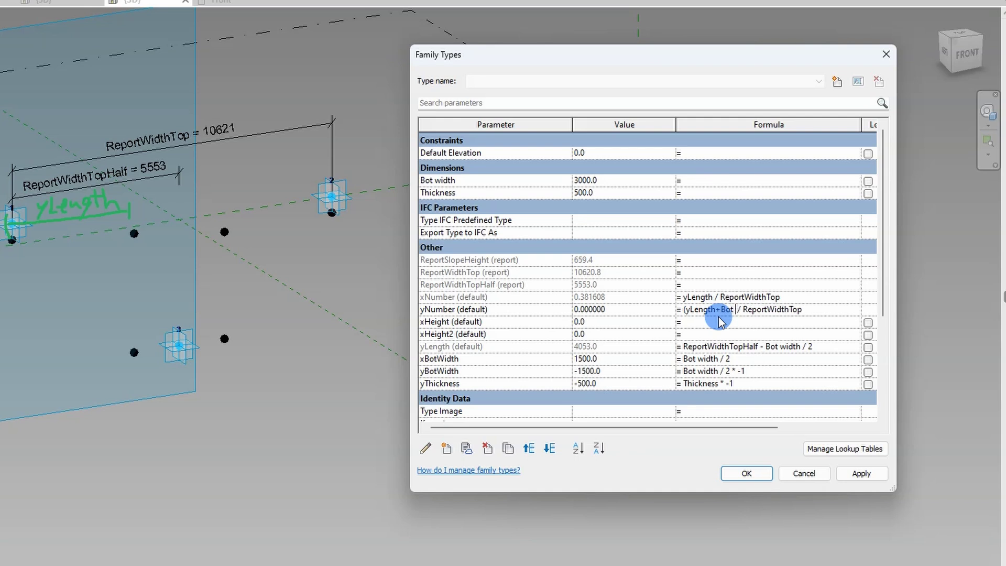
text(dth))
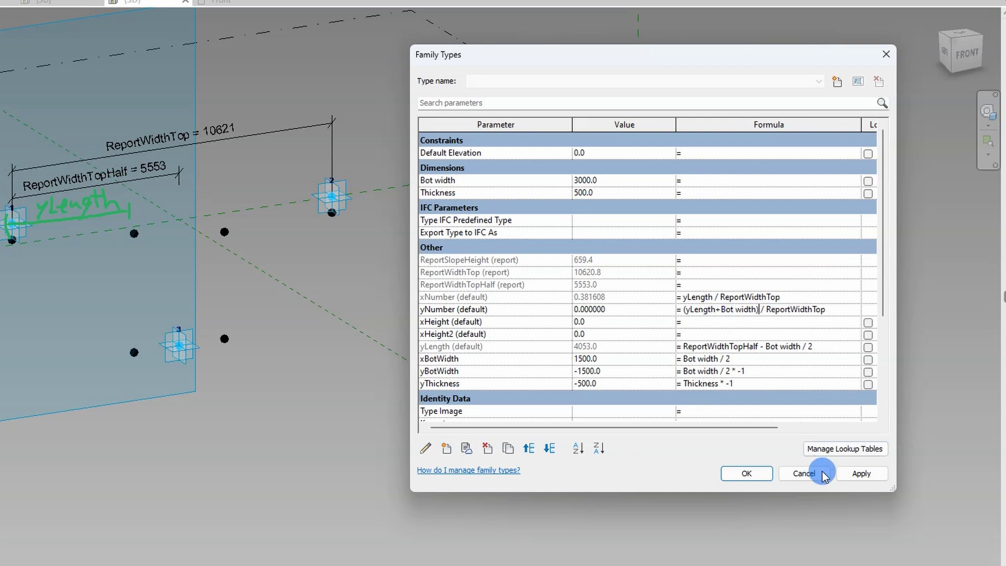
click(851, 474)
click(849, 474)
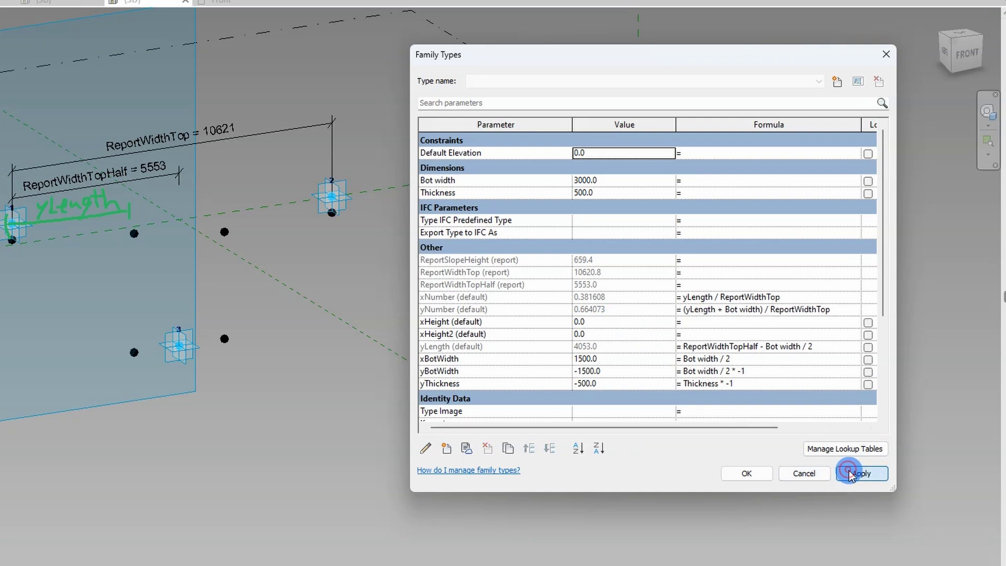
Set the xHeight formula to ReportSlopeHeight * xNumber and the xHeight2 formula to ReportSlopeHeight * yNumber, and apply both
click(702, 321)
text(ReportSlopeHeight*xNumber)
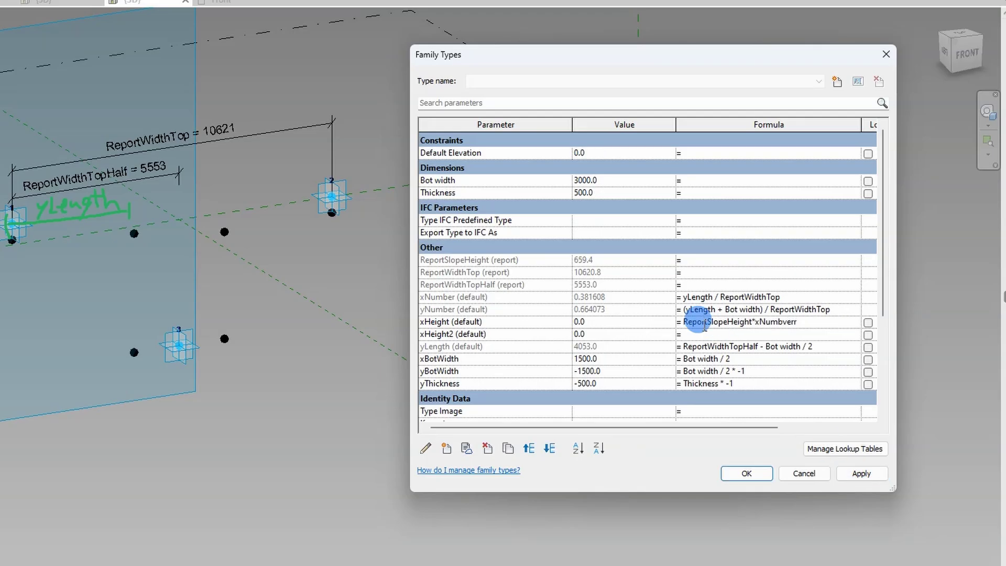
click(849, 473)
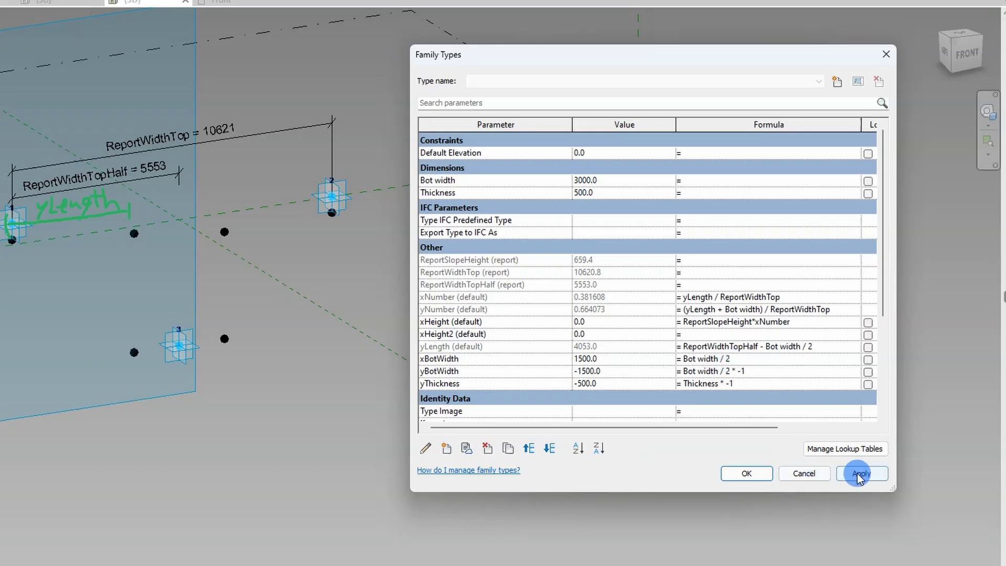
click(810, 322)
click(752, 334)
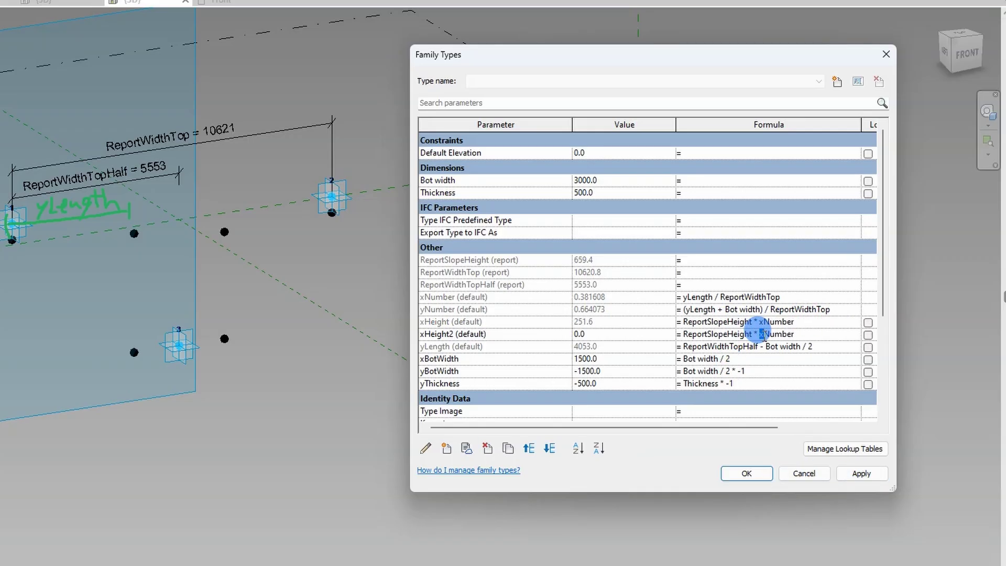
click(857, 478)
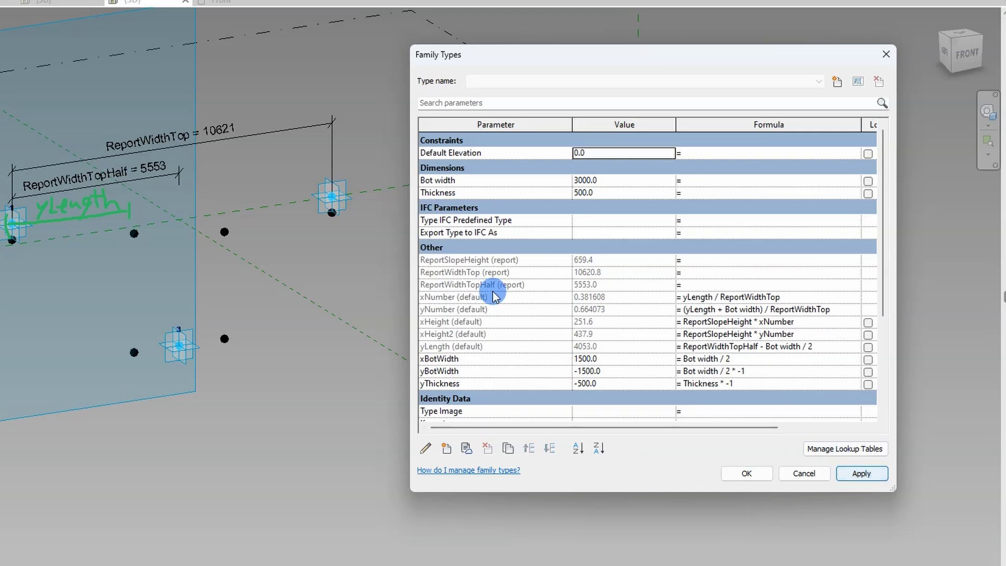
click(48, 230)
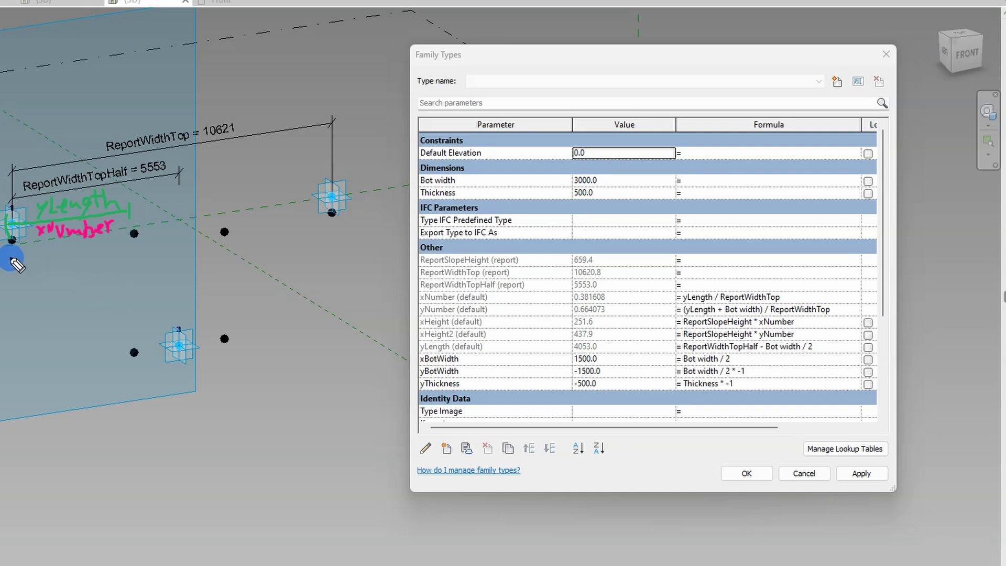
drag(9, 257, 227, 238)
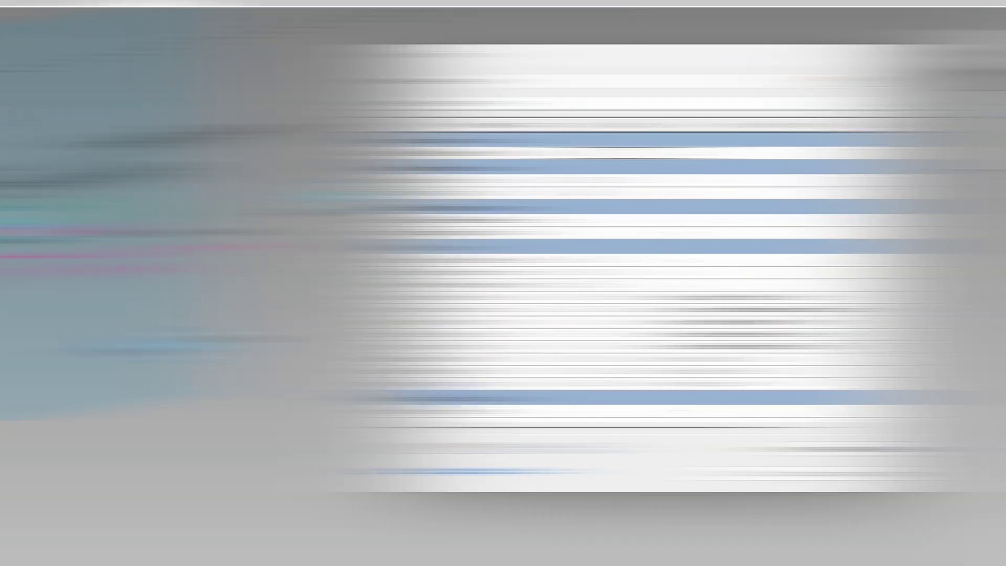
Accept the family types and dimension the vertical distance between placement points 1 and 3, outside the ReportSlopeHeight dimension
click(868, 476)
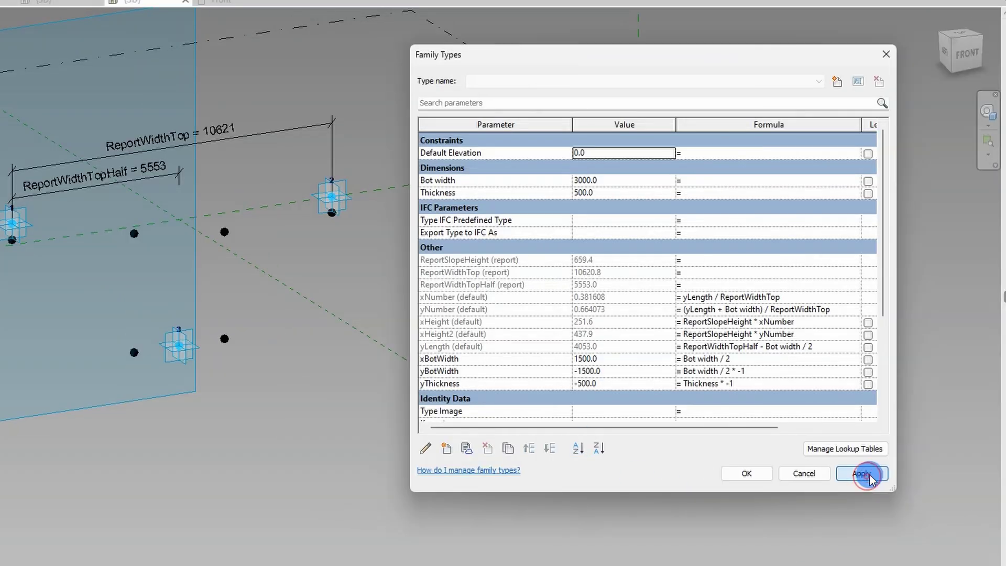
click(755, 478)
middle_drag(89, 321, 134, 331)
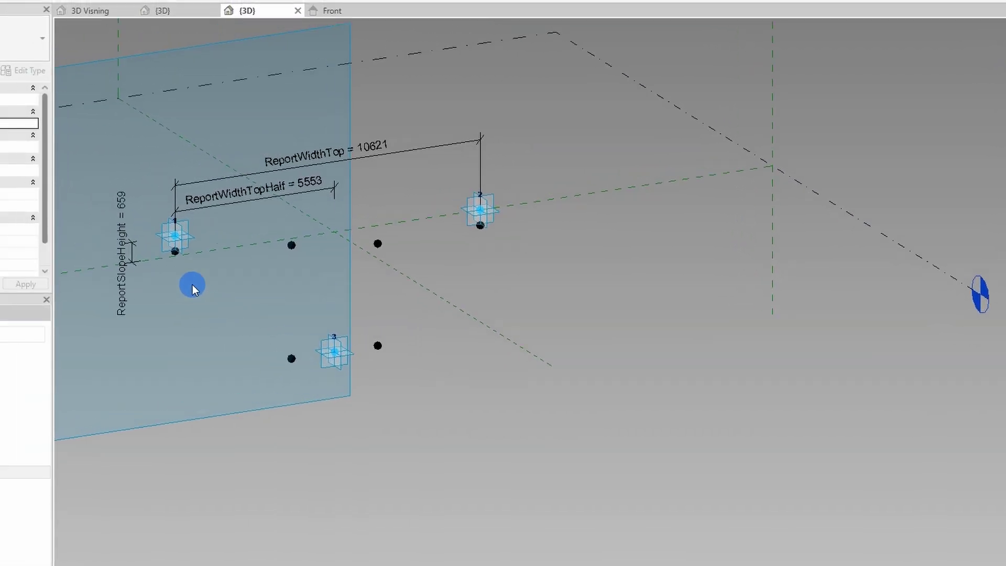
click(155, 236)
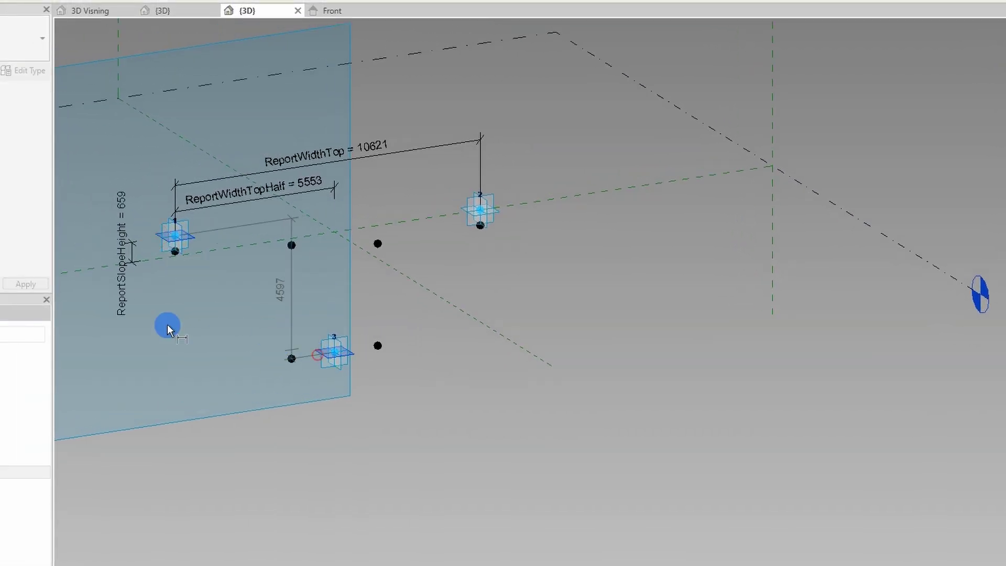
click(86, 318)
click(171, 238)
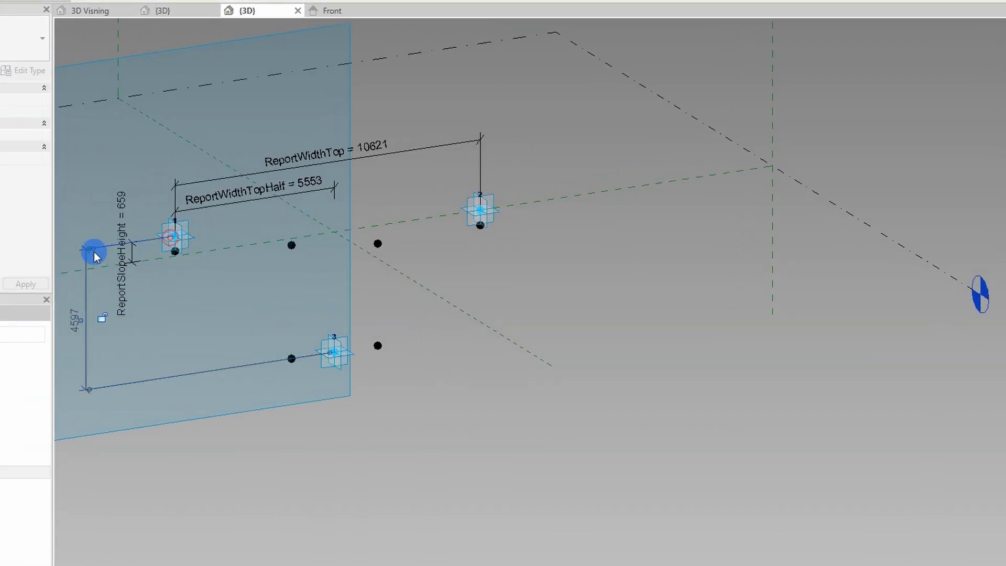
key(Escape)
key(Escape)
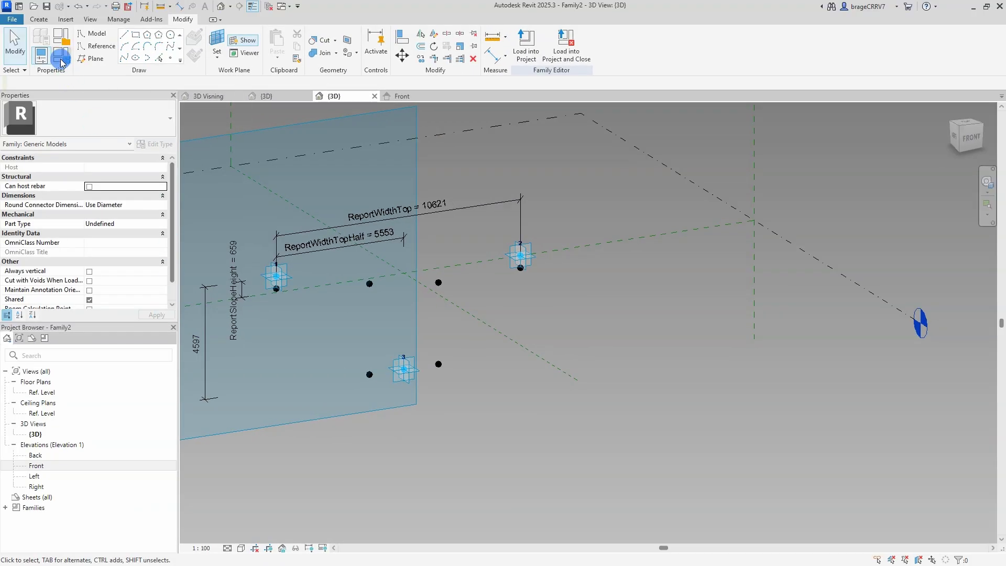
Label the new vertical dimension with a new instance reporting parameter named ReportHeight, grouped under Other
click(204, 324)
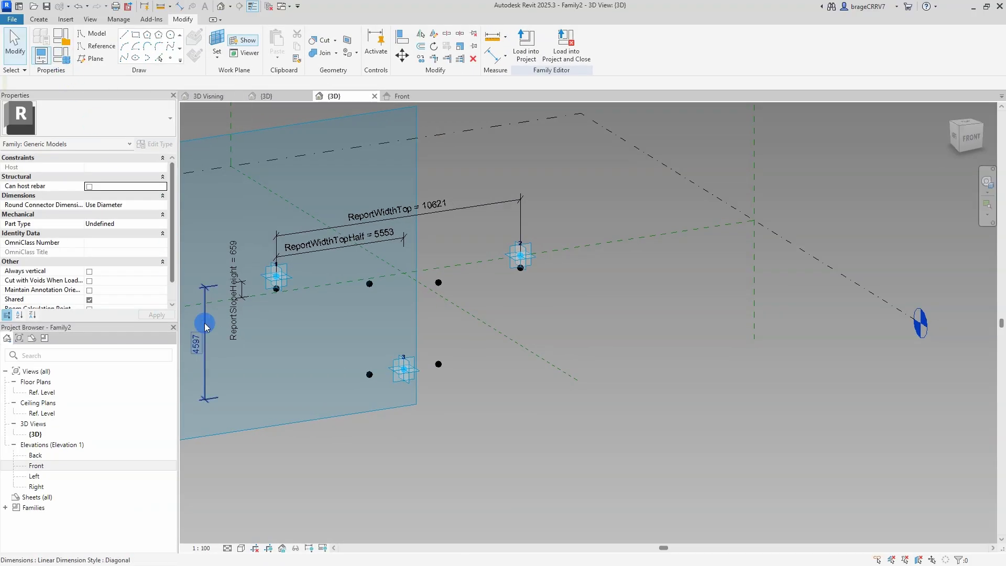
click(624, 46)
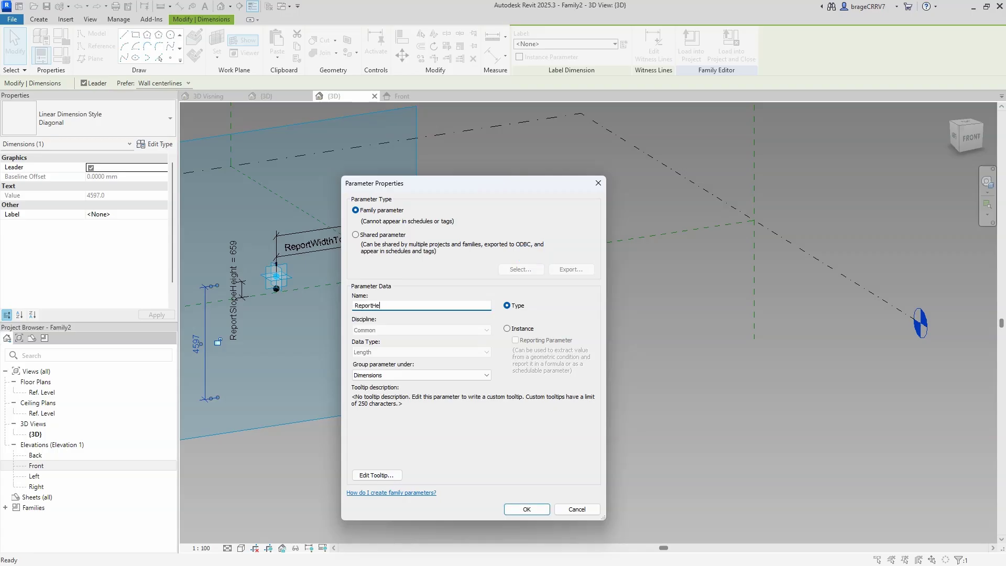
click(527, 325)
click(456, 375)
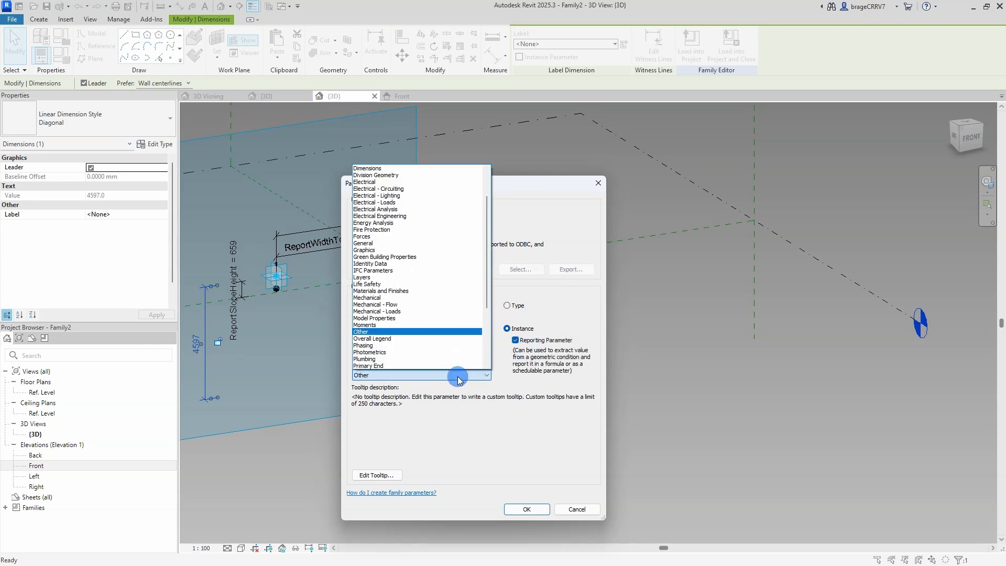
click(456, 375)
click(525, 509)
click(535, 508)
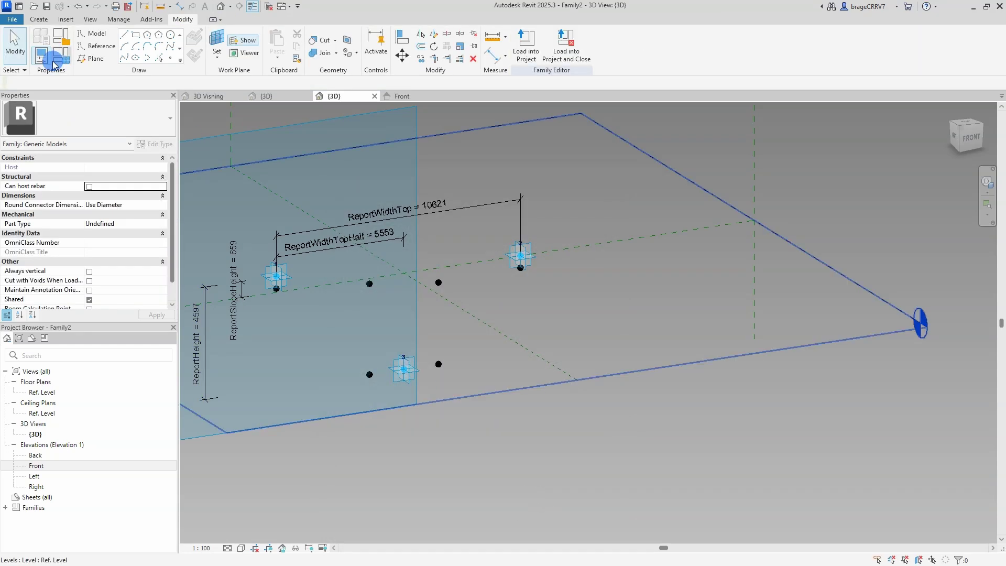
Change the xHeight formula to ReportHeight - ReportSlopeHeight * xNumber and xHeight2 to ReportHeight - ReportSlopeHeight * yNumber, and accept both
click(59, 59)
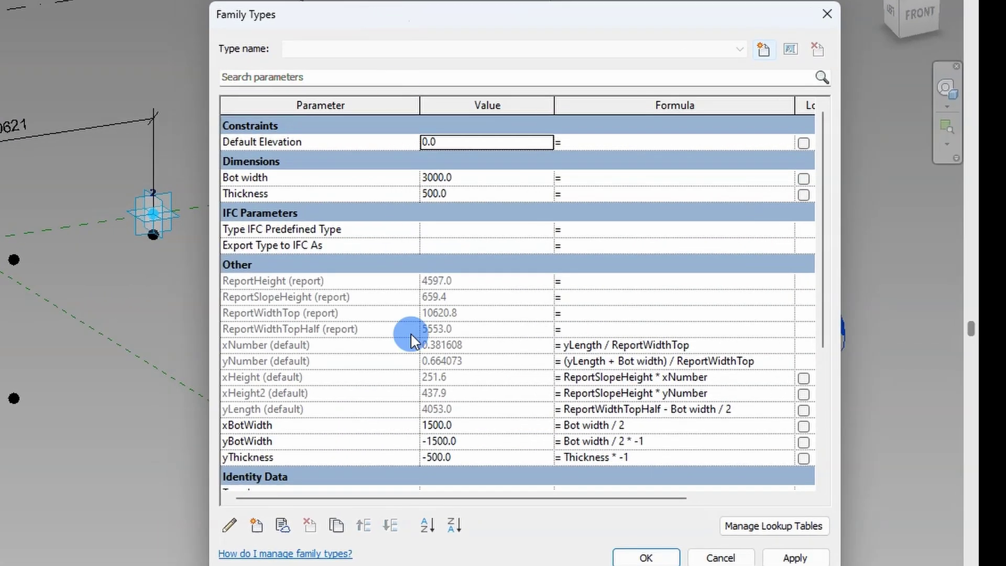
click(275, 286)
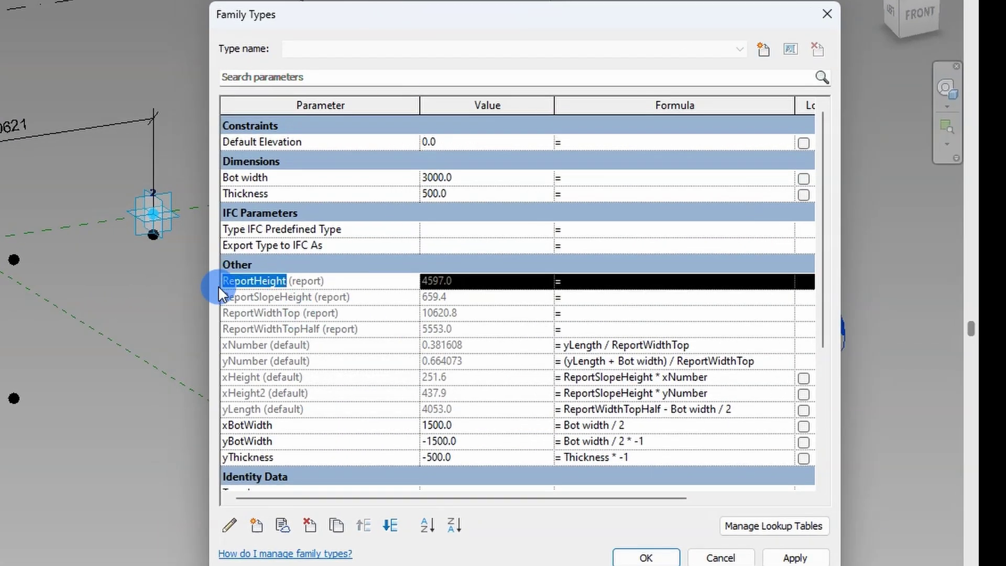
scroll(419, 414, down, 3)
scroll(414, 416, up, 1)
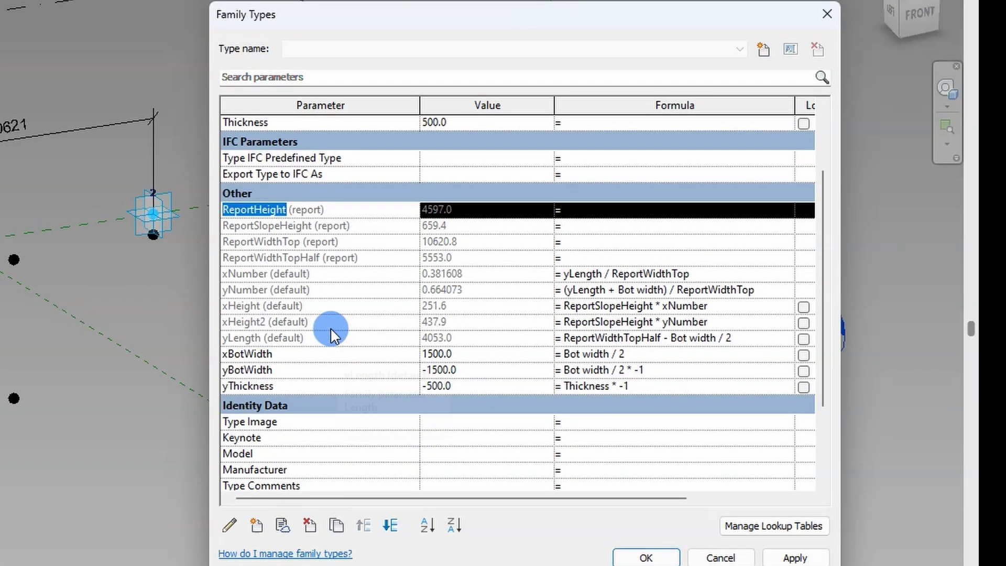
click(716, 323)
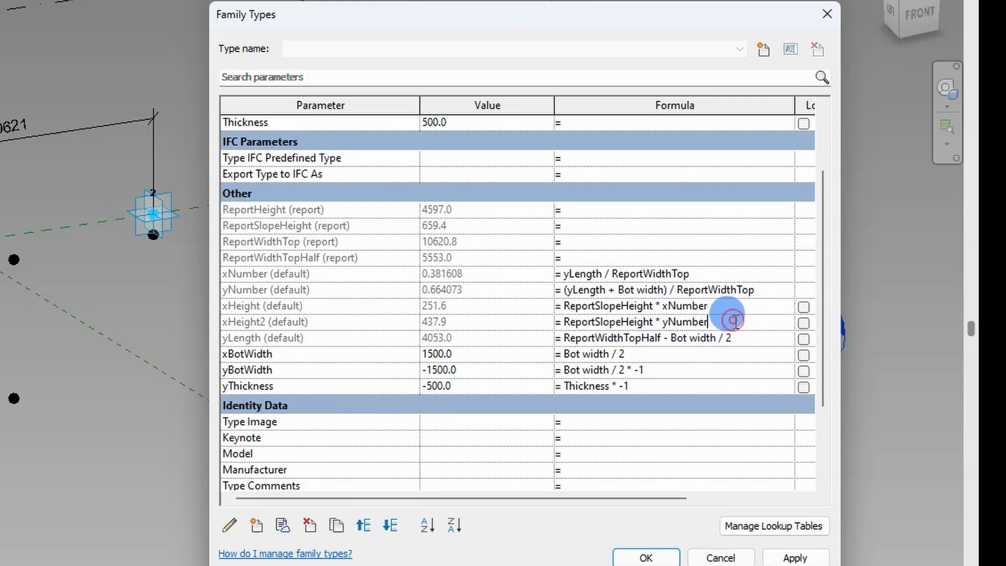
click(564, 305)
text(ReportHeight-)
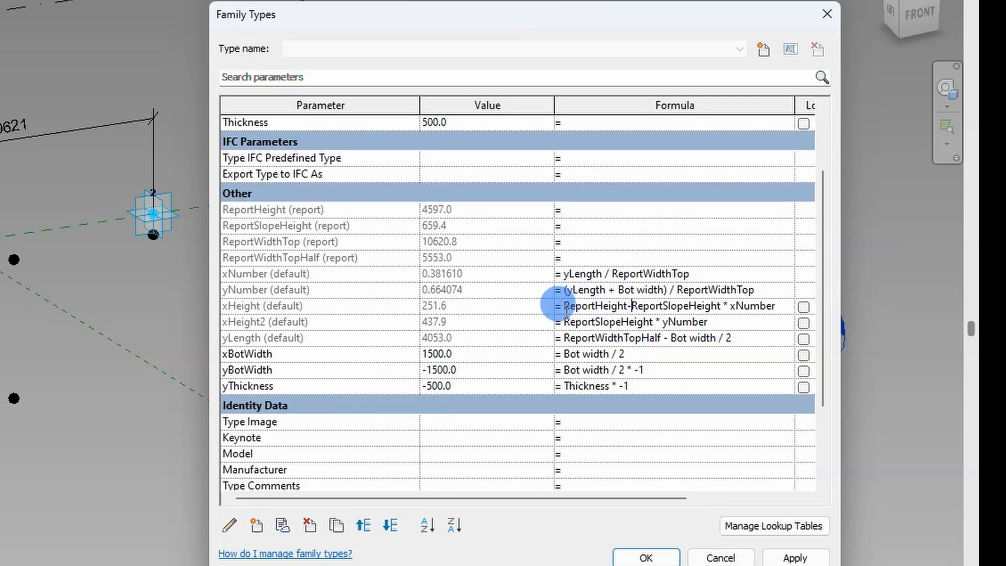
click(562, 324)
text(ReportHeight-)
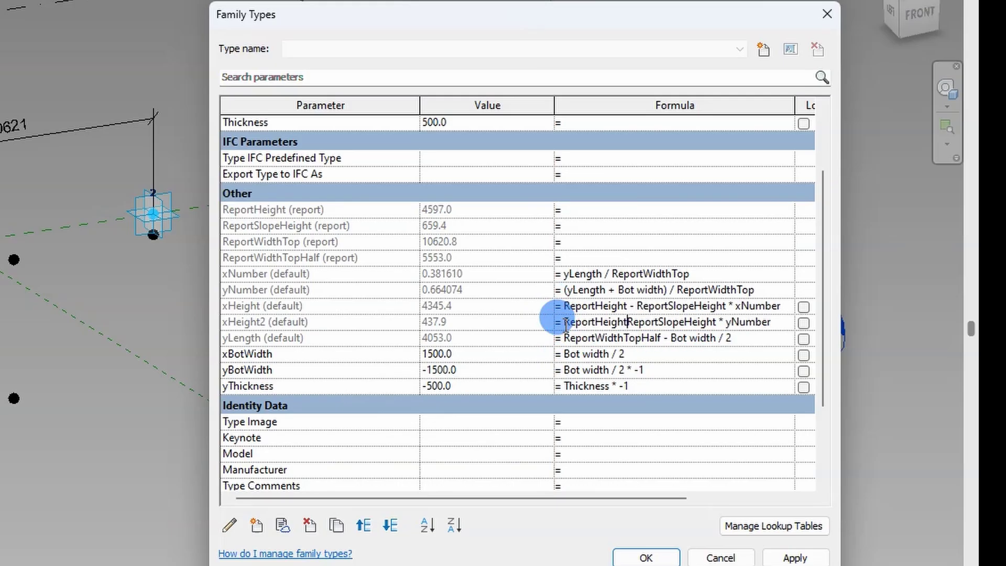
click(801, 555)
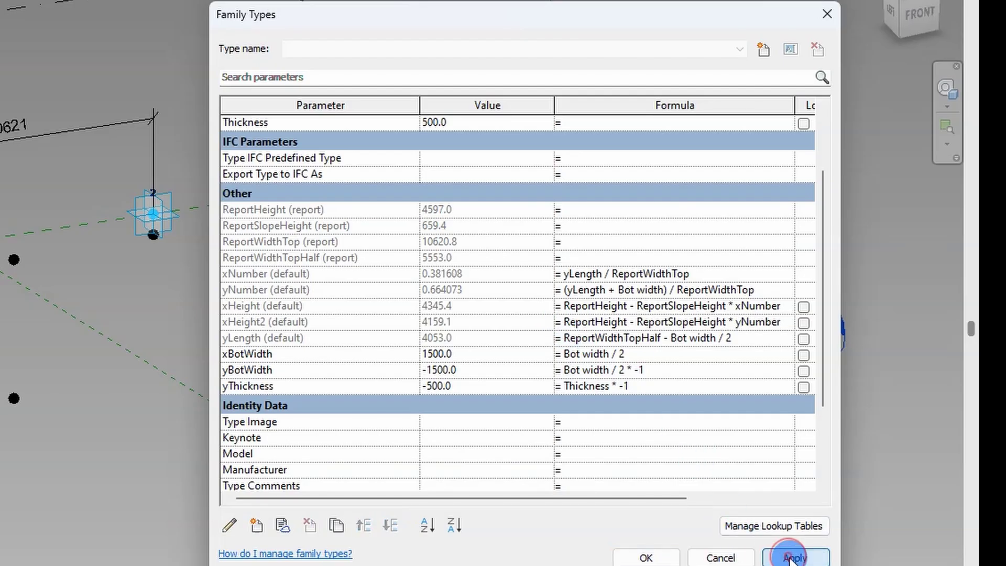
click(658, 558)
Associate the offset of the upper hosted point nearest placement point 1 with the xHeight parameter
click(133, 273)
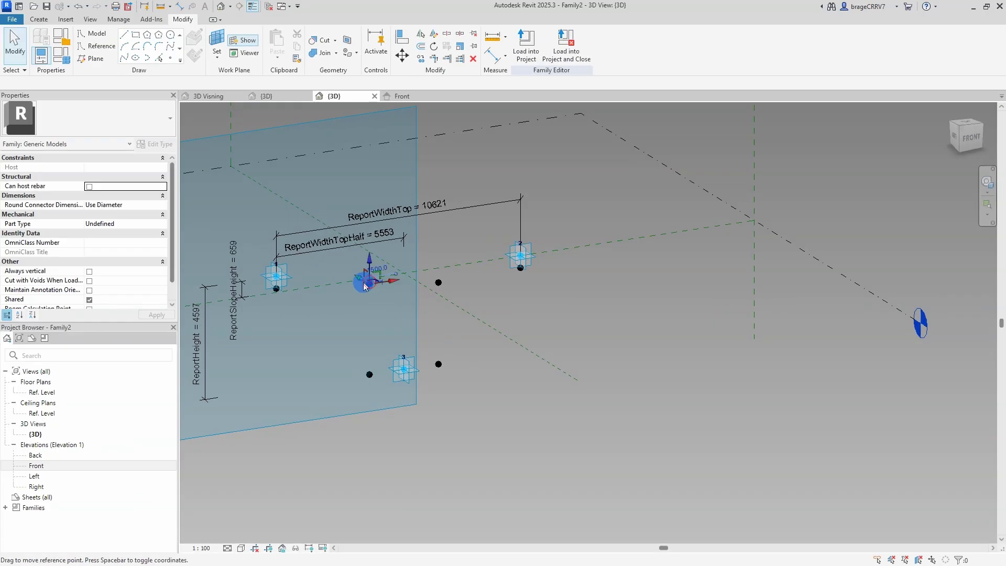
click(164, 273)
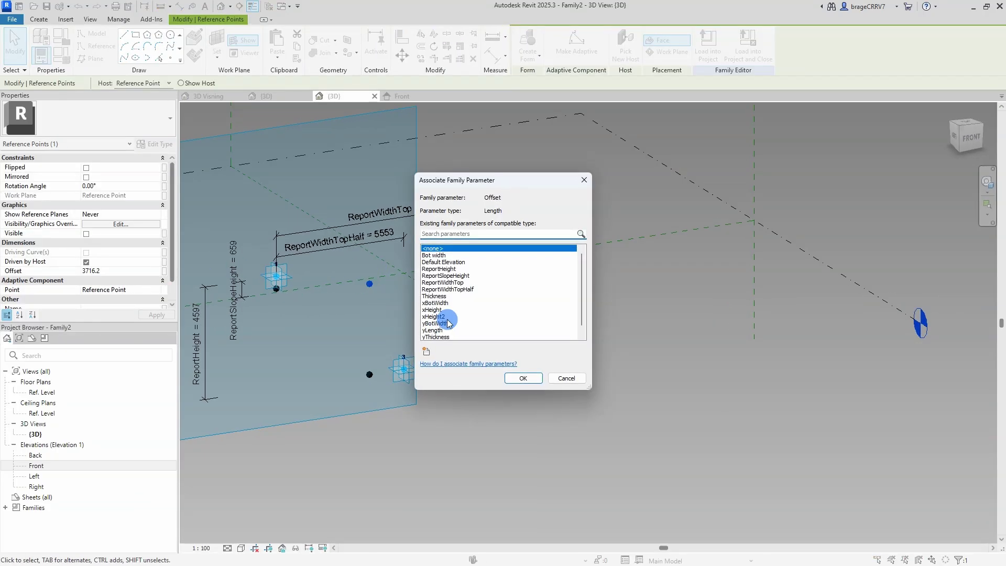
click(439, 308)
click(524, 377)
click(529, 386)
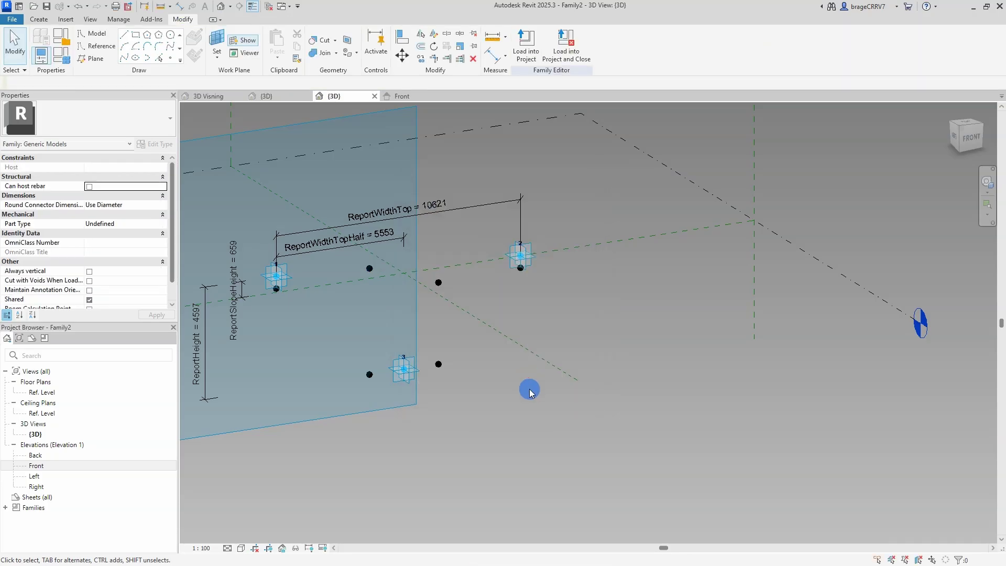
Associate the offset of the upper hosted point nearest placement point 2 with the xHeight2 parameter
scroll(529, 388, down, 1)
shift+middle_drag(528, 390, 453, 307)
click(453, 308)
click(159, 271)
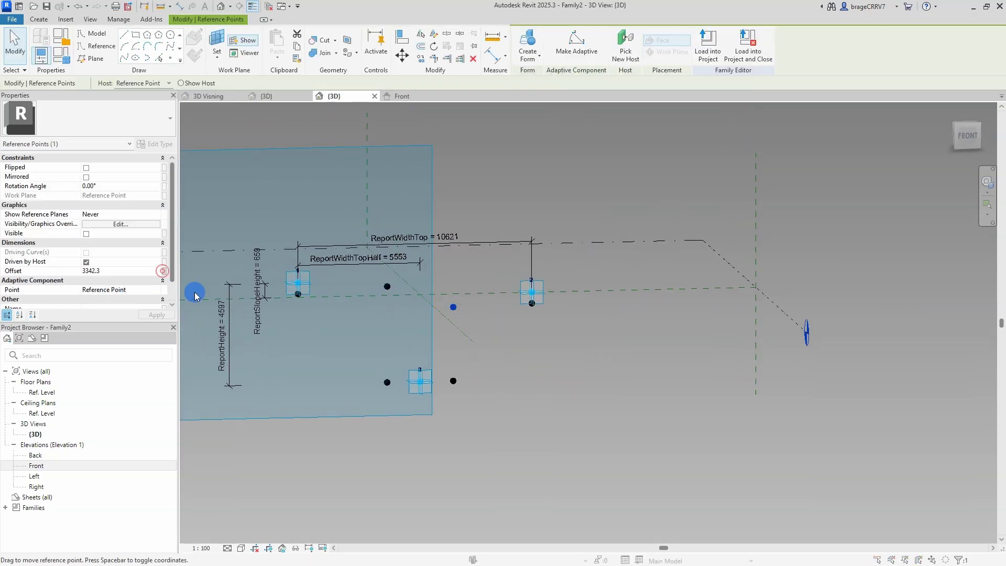
click(442, 323)
click(523, 378)
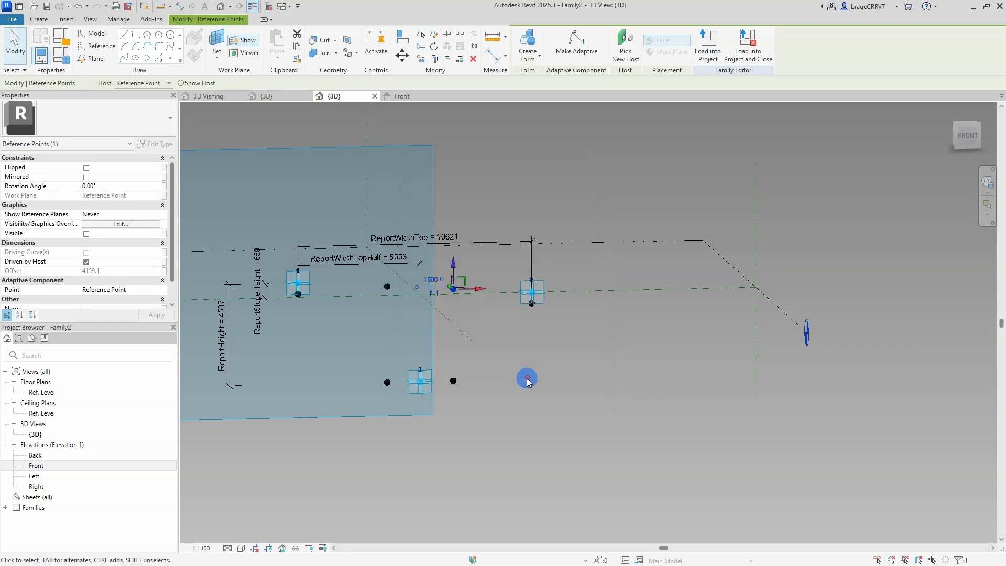
click(522, 379)
mouse_move(521, 380)
shift+middle_down()
mouse_move(550, 396)
mouse_move(549, 408)
mouse_move(529, 394)
mouse_move(536, 398)
mouse_move(534, 388)
shift+middle_up()
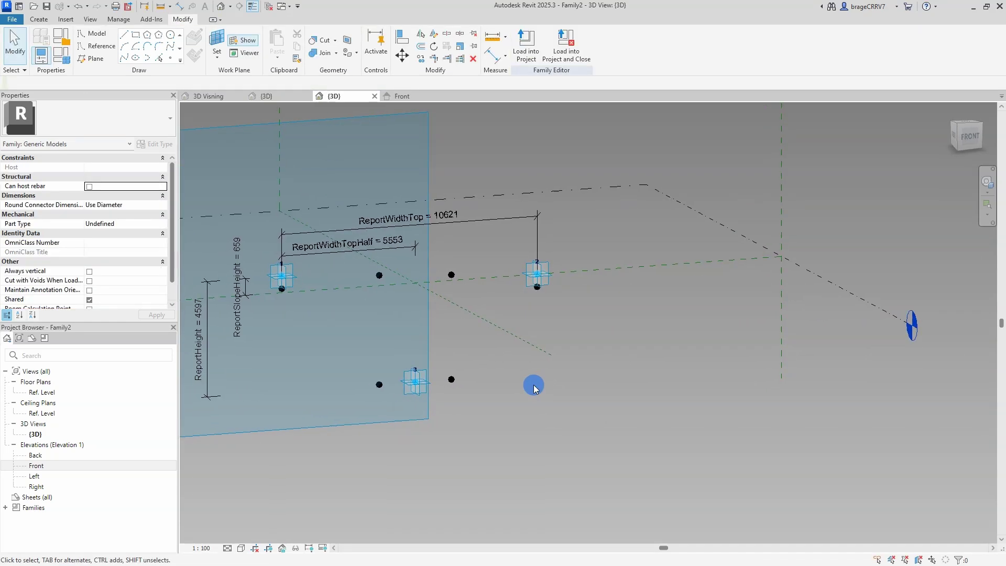
Subtract Thickness at the end of both the xHeight and xHeight2 formulas and apply the change
click(66, 65)
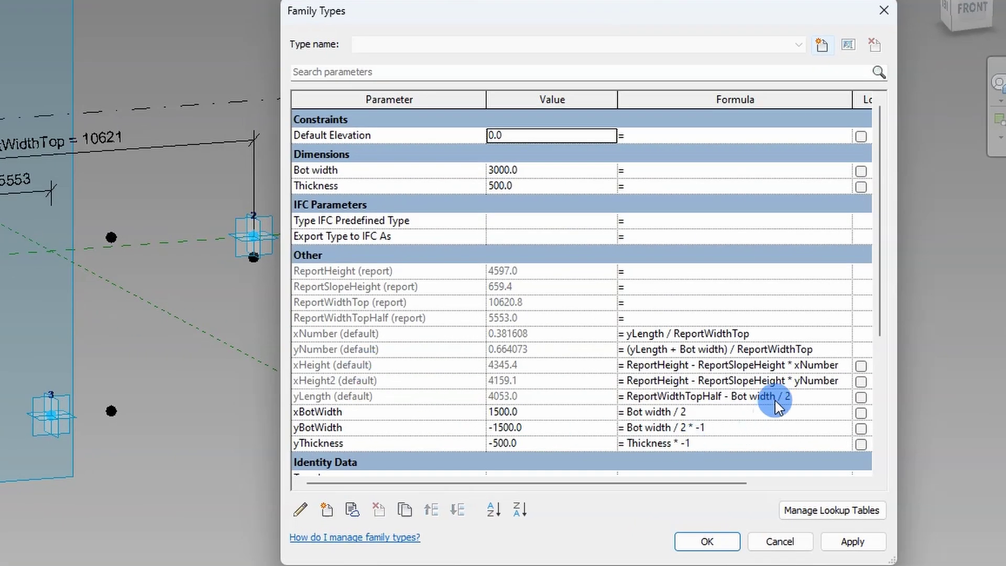
click(842, 366)
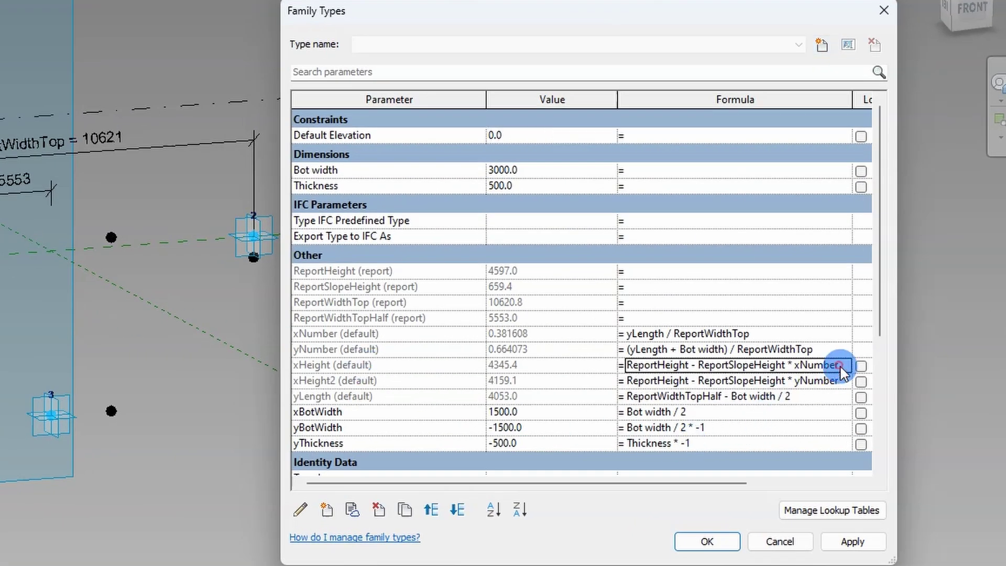
text(-thick)
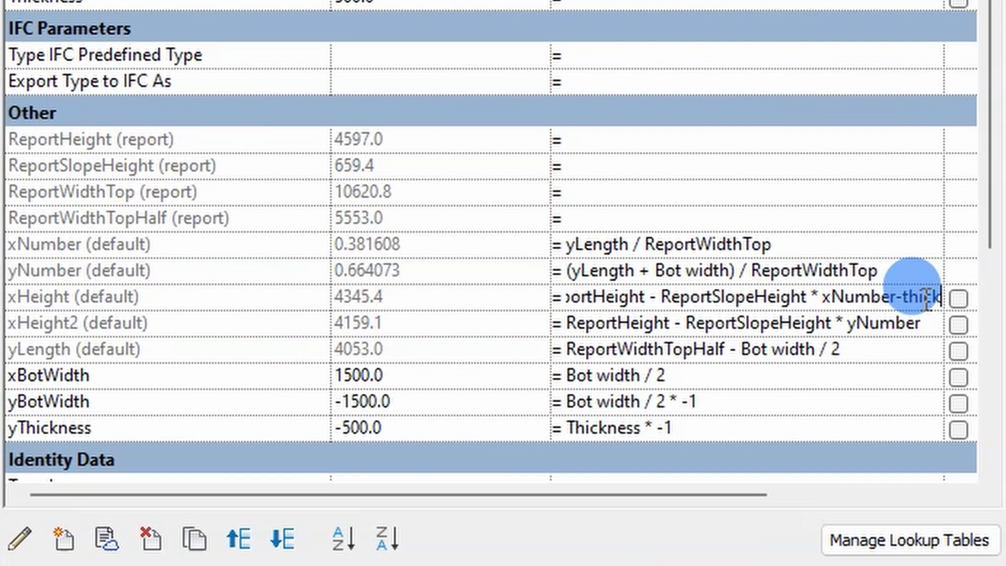
text(ness)
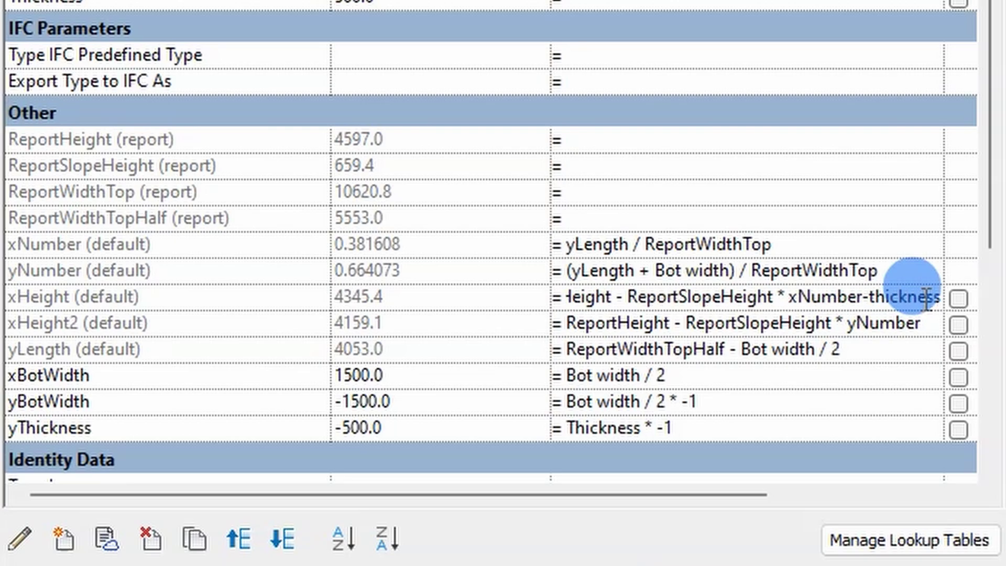
click(879, 299)
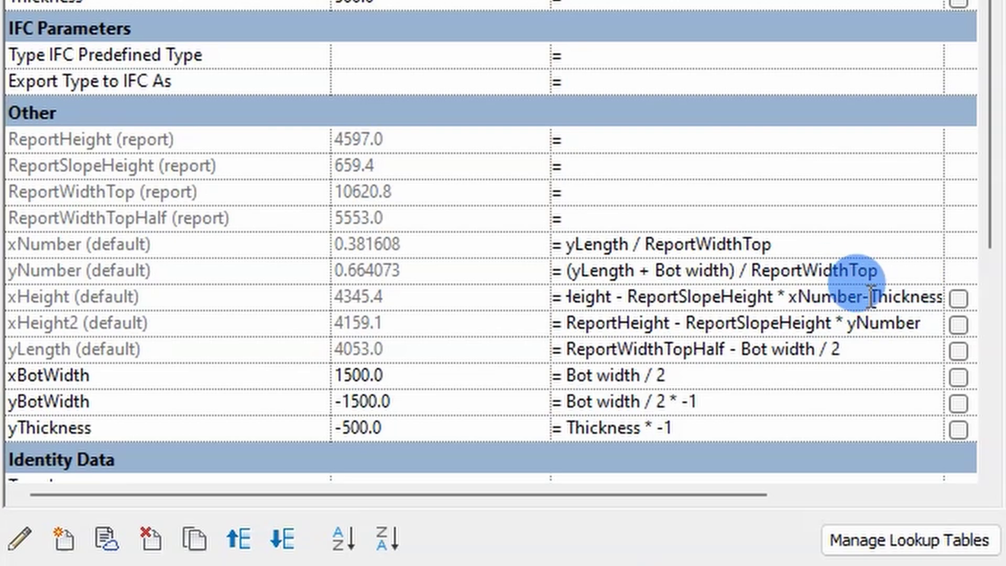
drag(868, 298, 943, 297)
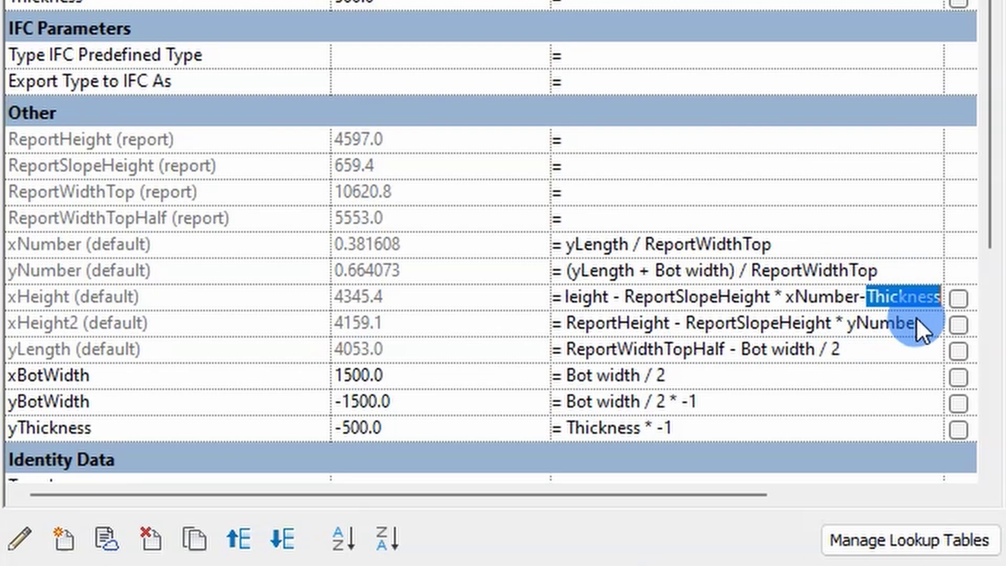
click(924, 323)
click(899, 459)
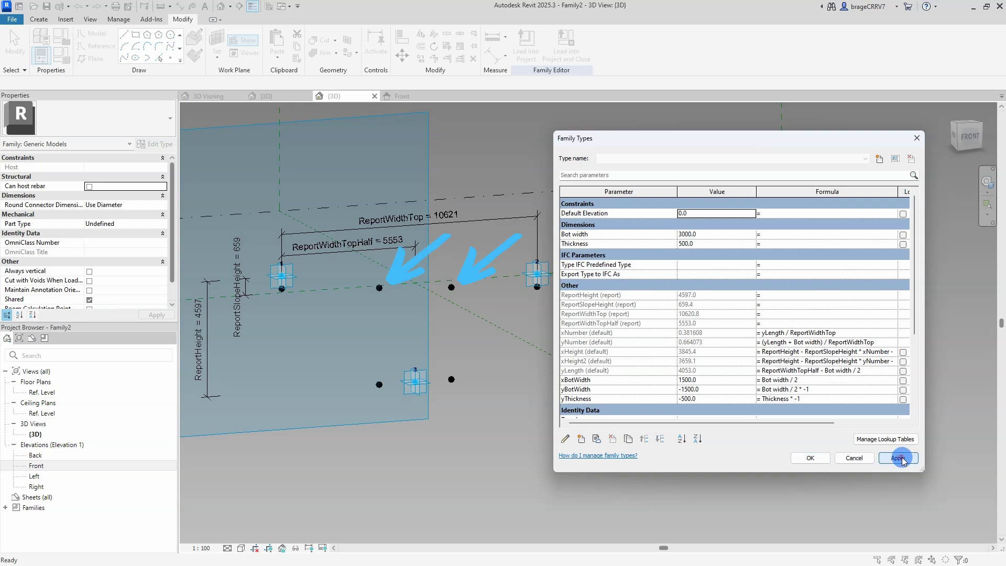
Accept the family parameters and connect placement points 1 and 2 with a line through the points
click(815, 460)
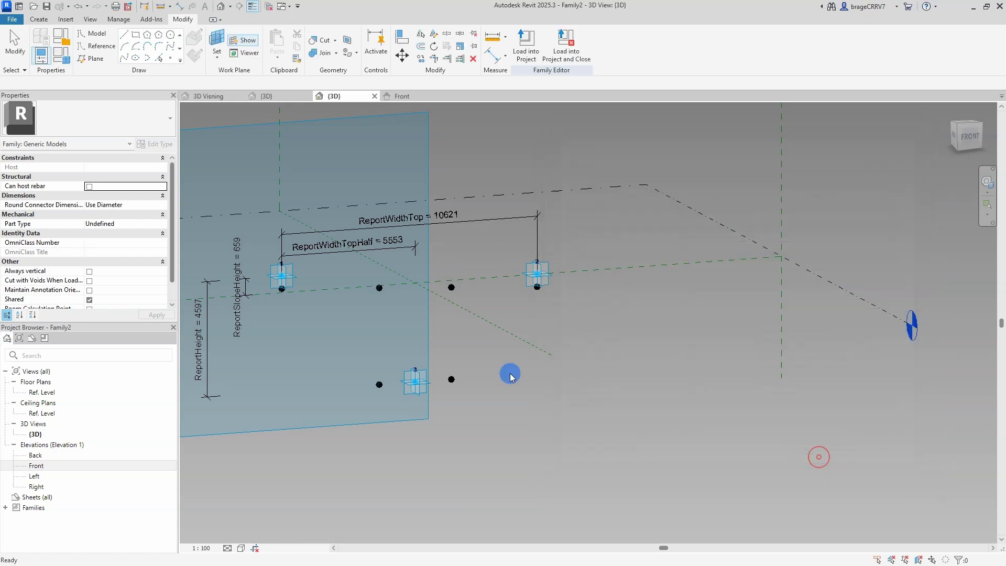
scroll(526, 375, down, 1)
shift+middle_drag(529, 375, 517, 375)
scroll(314, 299, up, 1)
click(305, 283)
ctrl+click(573, 287)
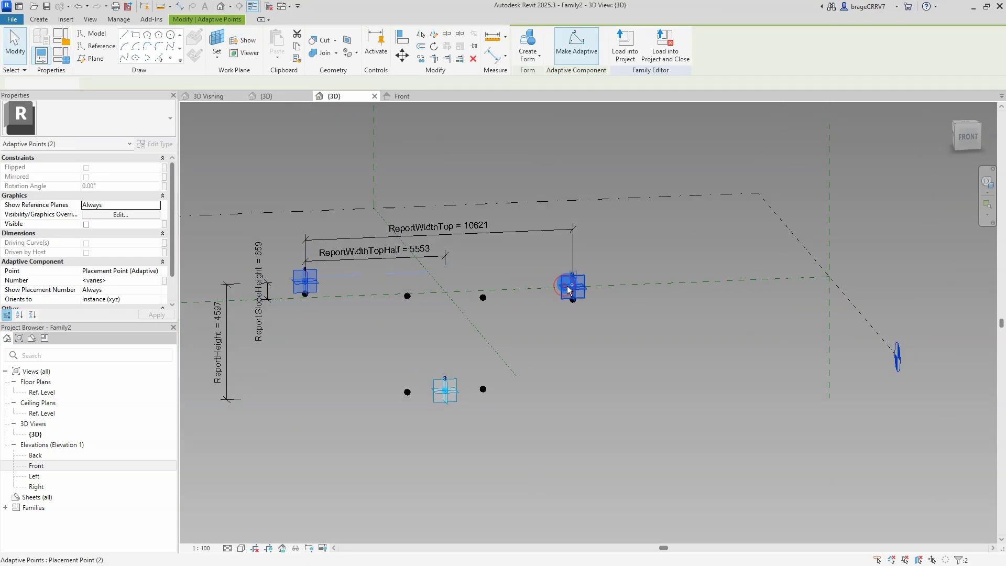
click(124, 58)
click(333, 339)
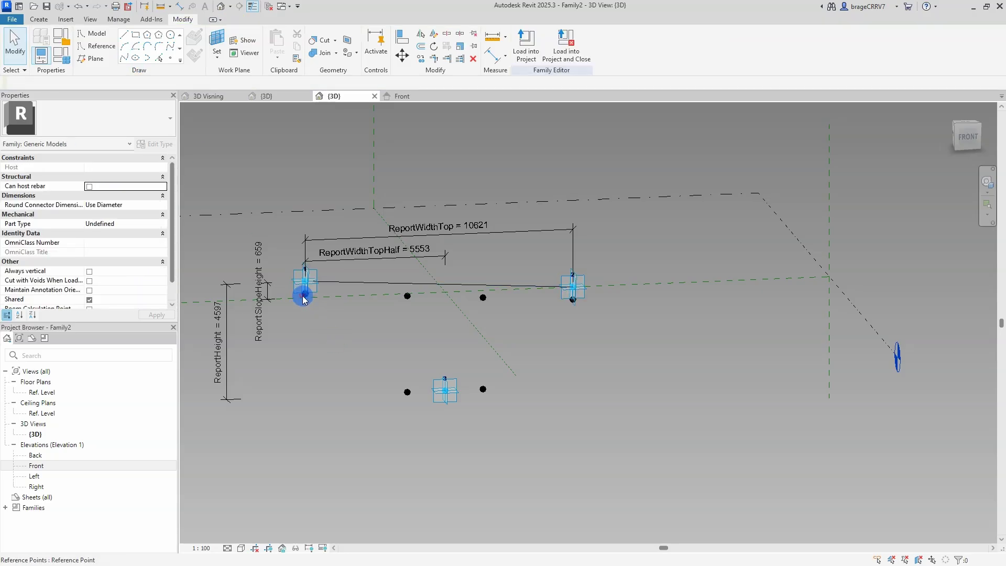
Connect the hosted points below placement points 1 and 2 to their nearest upper inner points with lines through the points
click(304, 296)
ctrl+click(407, 296)
click(124, 58)
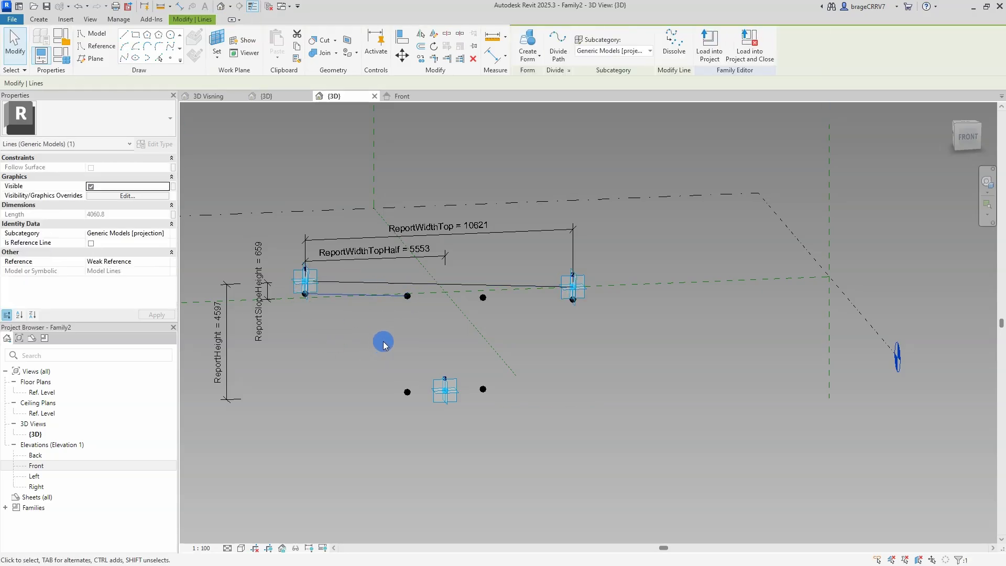
click(383, 344)
scroll(471, 325, up, 2)
click(481, 265)
ctrl+click(617, 267)
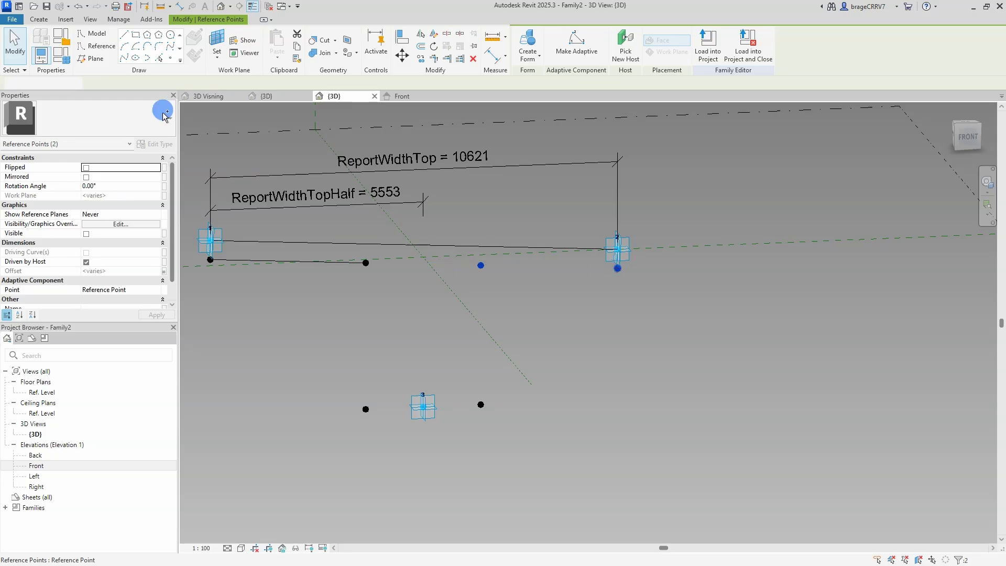
click(124, 58)
scroll(251, 365, down, 1)
Draw both vertical web sides by connecting each upper inner point to the hosted point below it
click(338, 287)
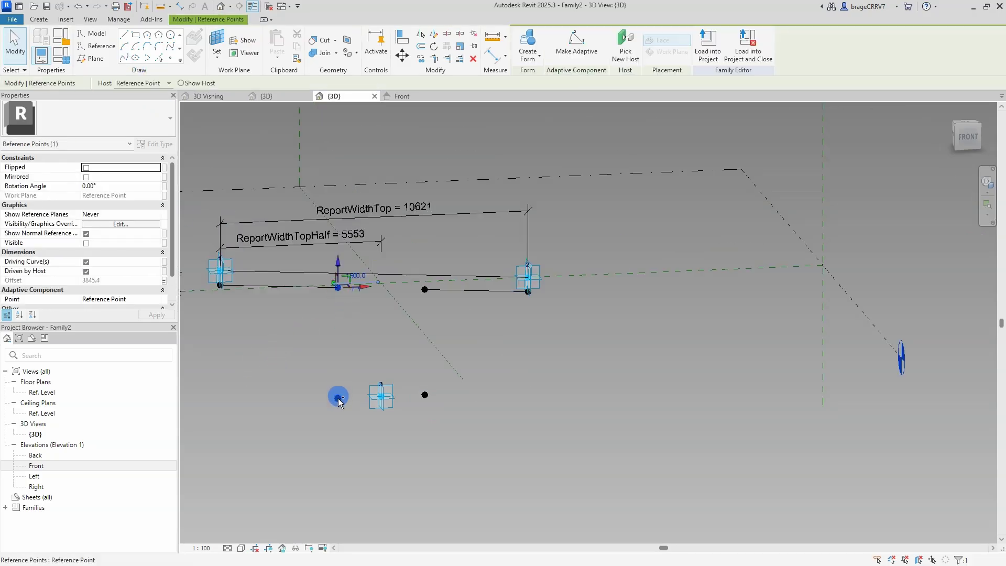
ctrl+click(338, 398)
click(124, 58)
click(265, 388)
click(423, 290)
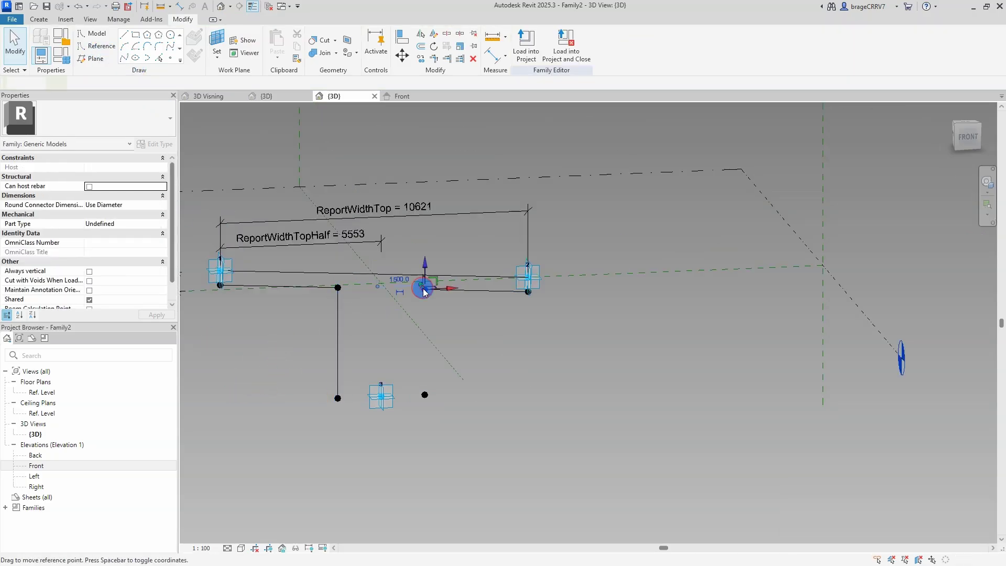
ctrl+click(425, 394)
click(123, 58)
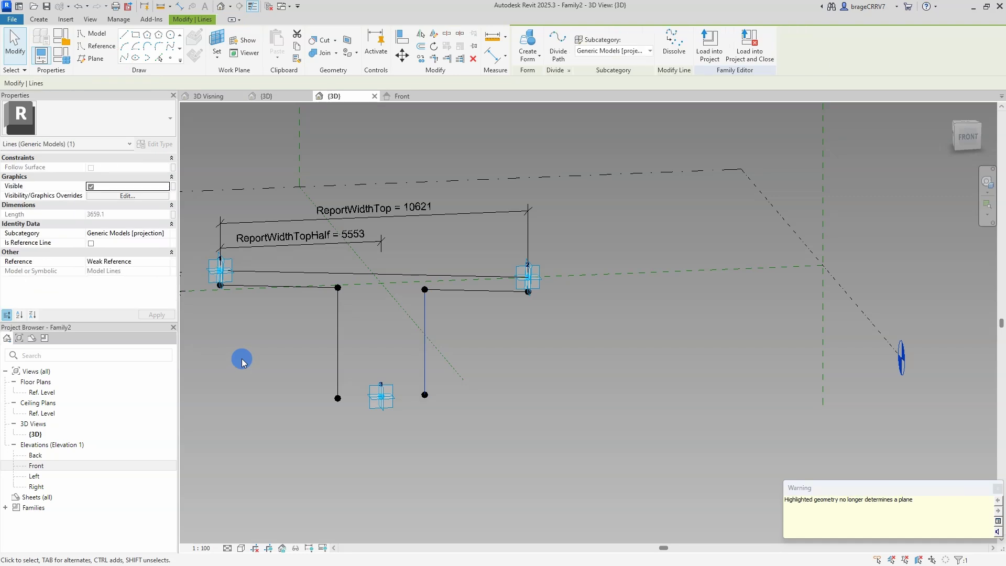
click(263, 373)
Connect the two lower hosted points beside placement point 3 with a line to form the bottom edge
click(338, 399)
ctrl+click(424, 394)
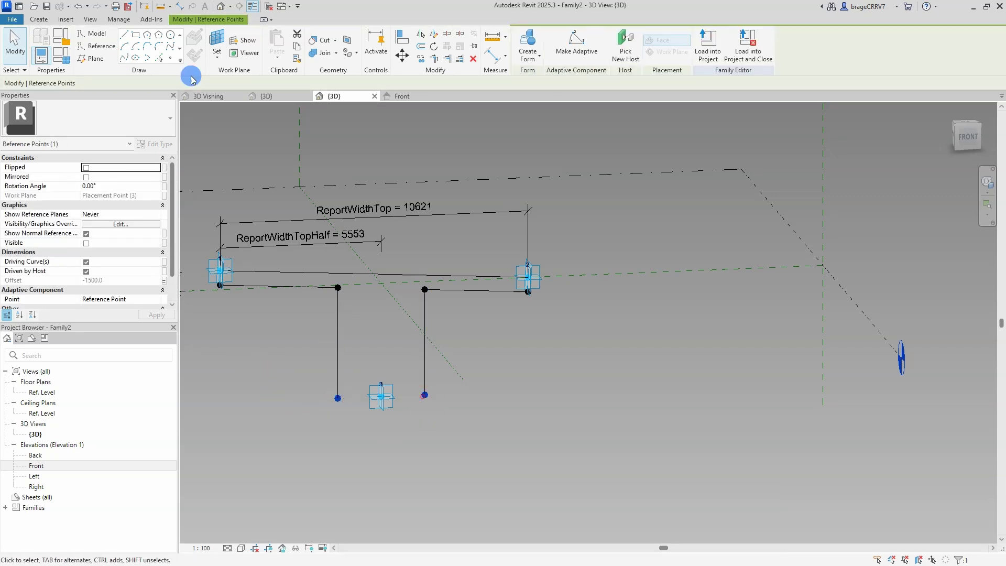
click(124, 57)
click(511, 379)
scroll(512, 368, down, 1)
shift+middle_drag(513, 366, 468, 343)
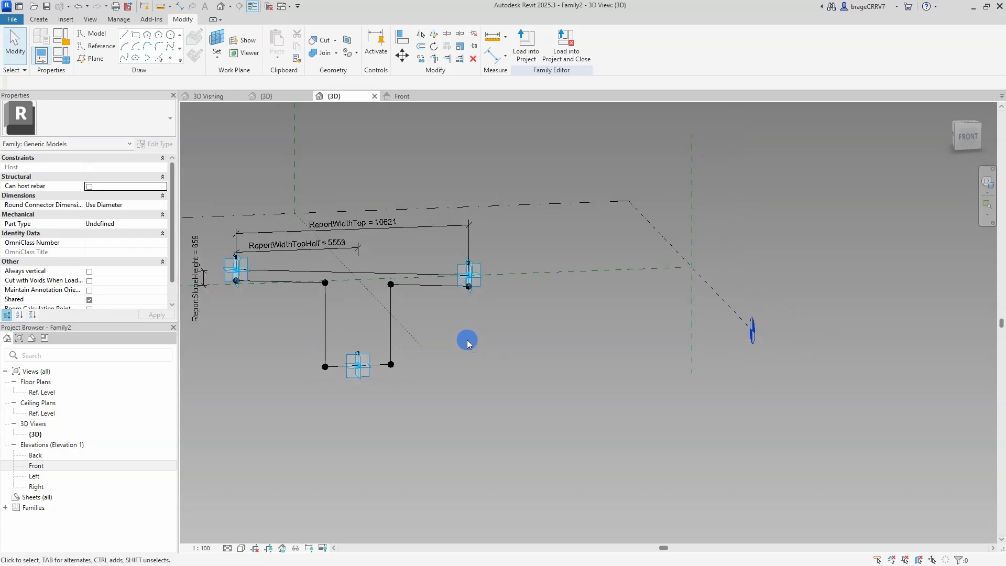
Test the section by applying family Thickness values of 700 and 200
click(54, 55)
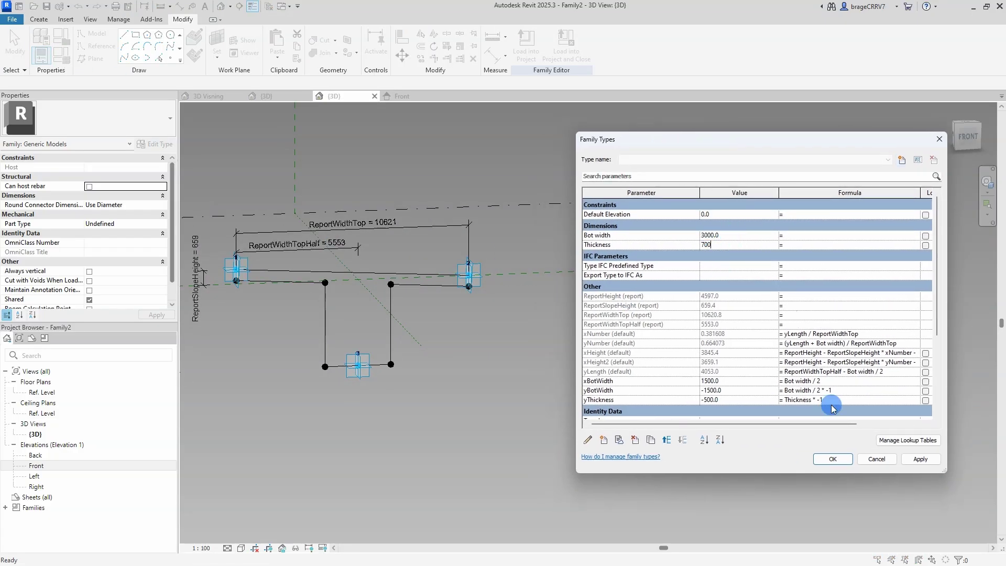
click(721, 239)
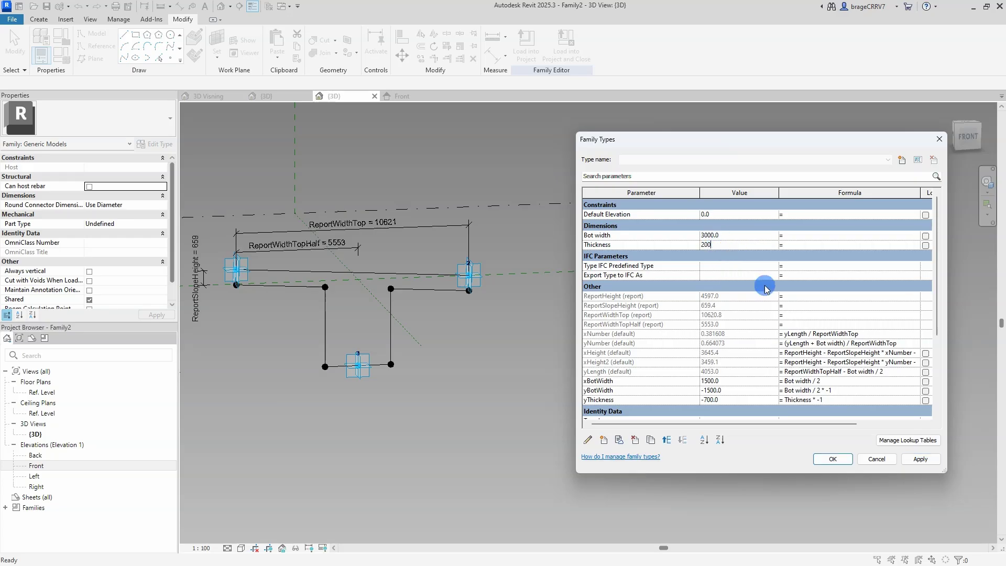
text(200)
click(919, 459)
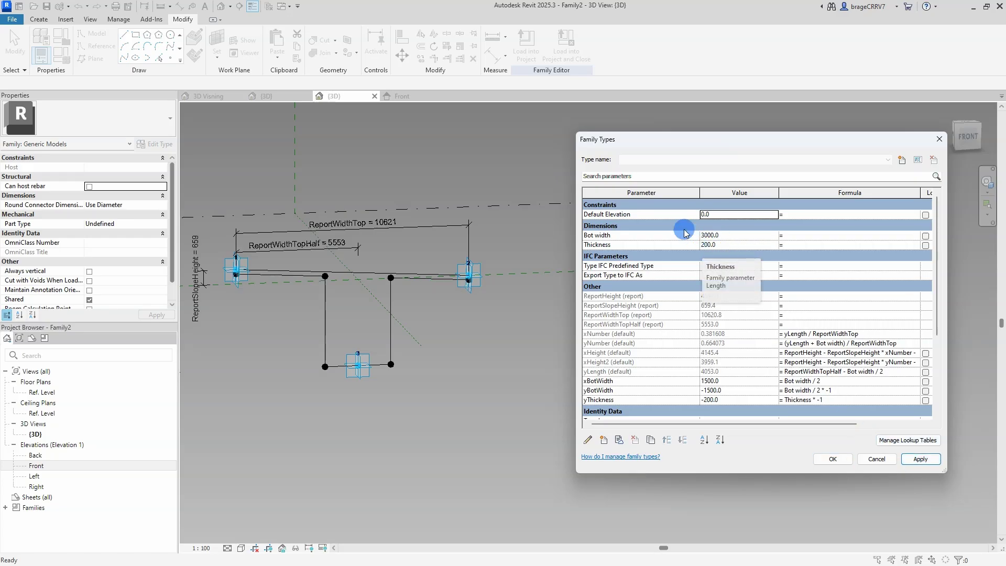
Set Thickness to 700 and Bot width to 5000, and accept the family parameters
click(719, 244)
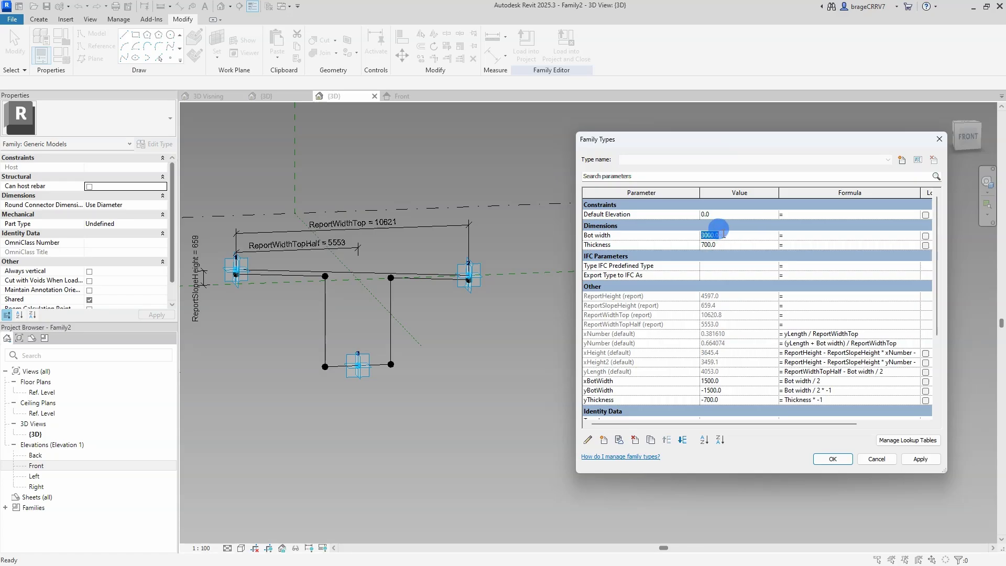
text(5000)
click(920, 459)
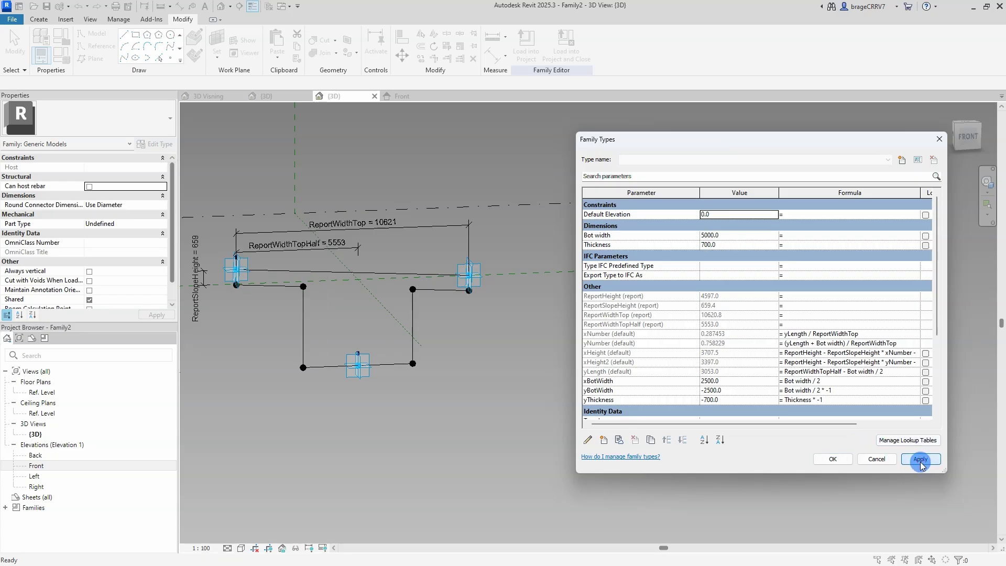
click(833, 459)
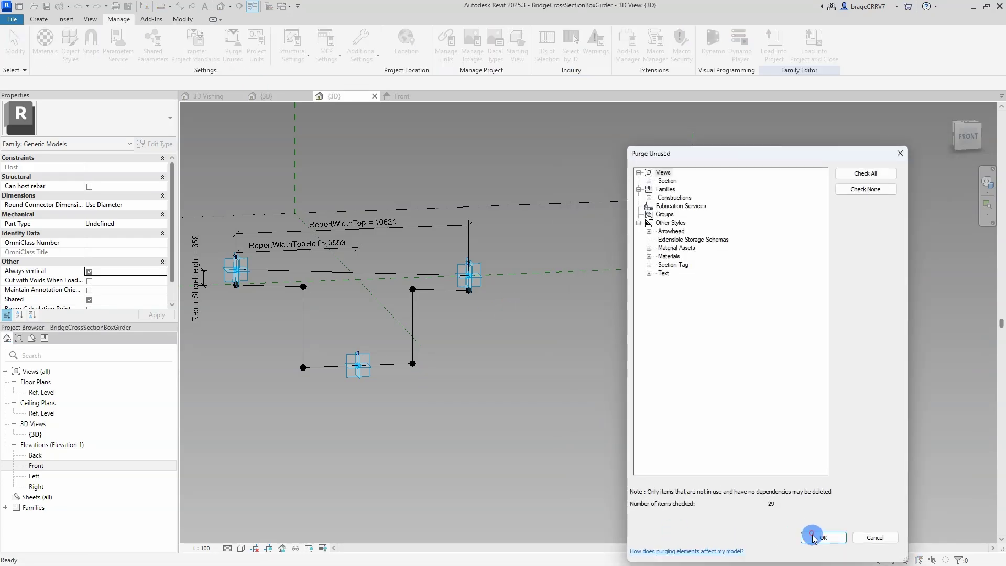
Save the family as BridgeCrossSectionBoxGirder and load it into EB Bridge.rfa only, without saving the bridge family
click(813, 538)
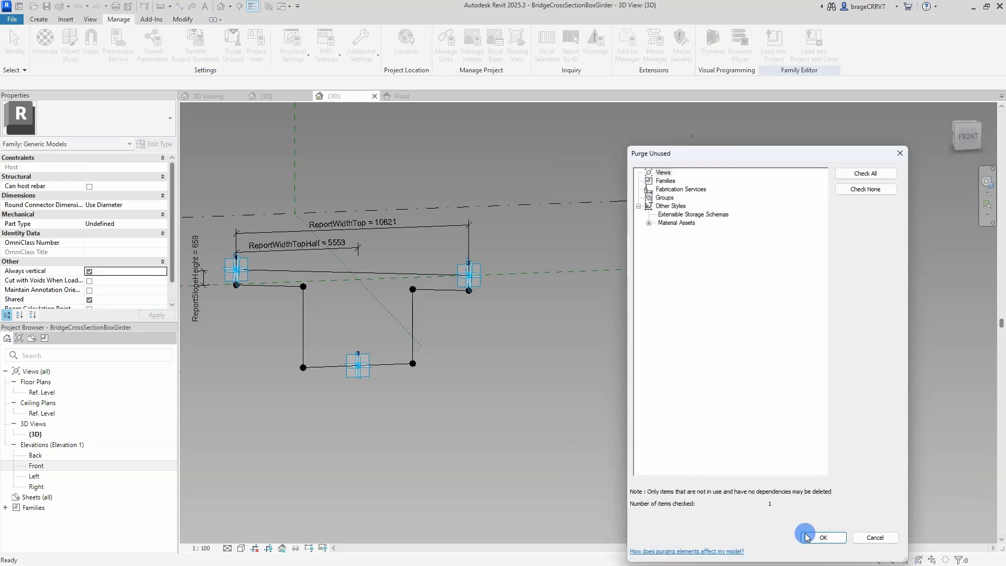
click(813, 538)
middle_drag(475, 381, 547, 379)
click(774, 46)
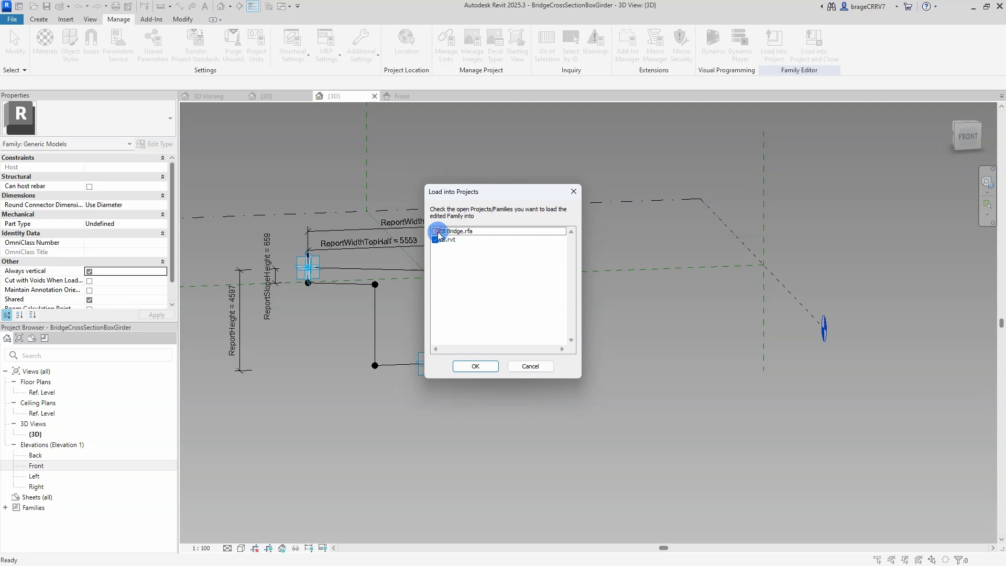
click(435, 239)
click(434, 229)
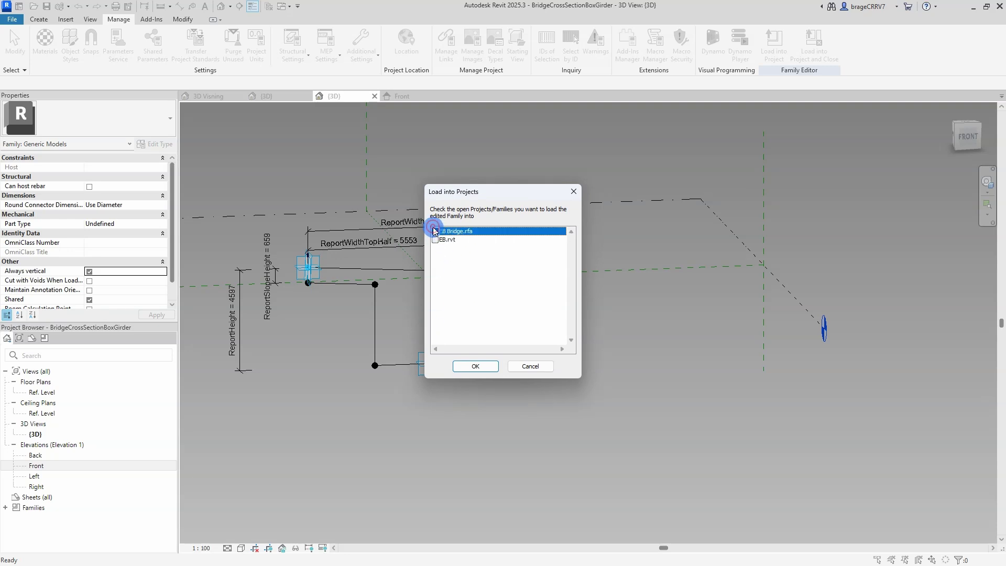
click(476, 367)
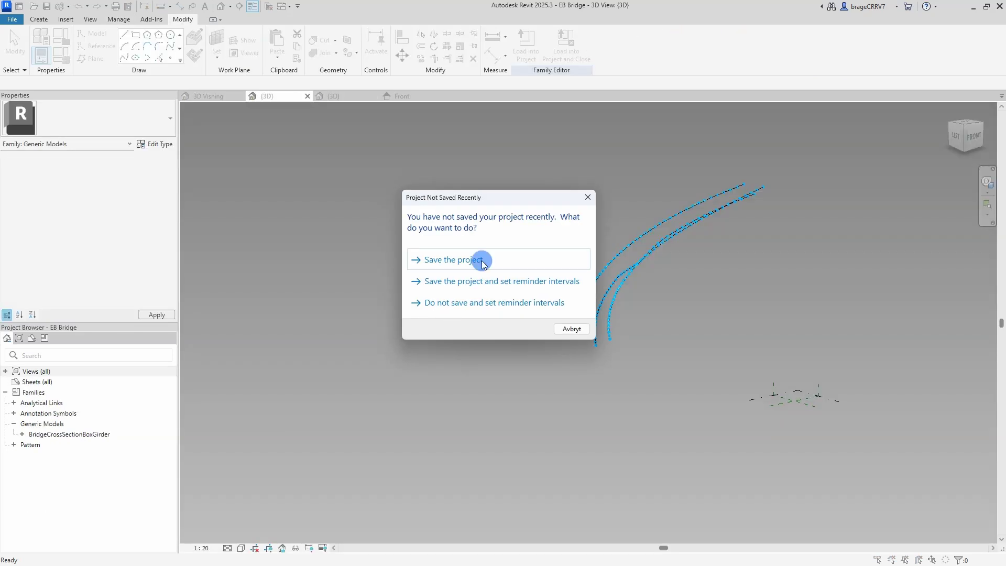
click(585, 198)
Place the BridgeCrossSectionBoxGirder component on the end division points of the left deck curve, the right deck curve and the bottom middle curve
shift+middle_drag(548, 308, 432, 343)
scroll(411, 316, up, 5)
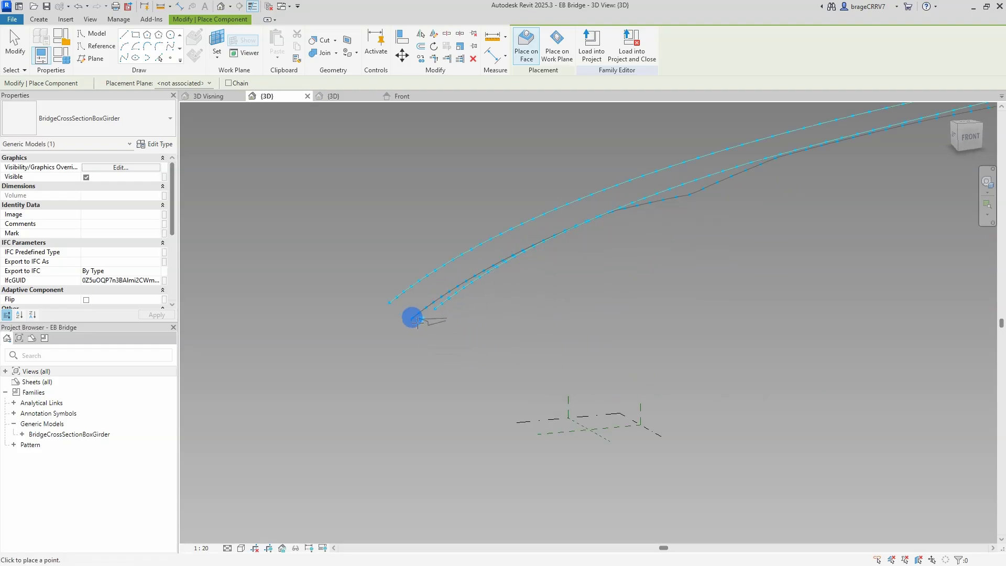
click(409, 314)
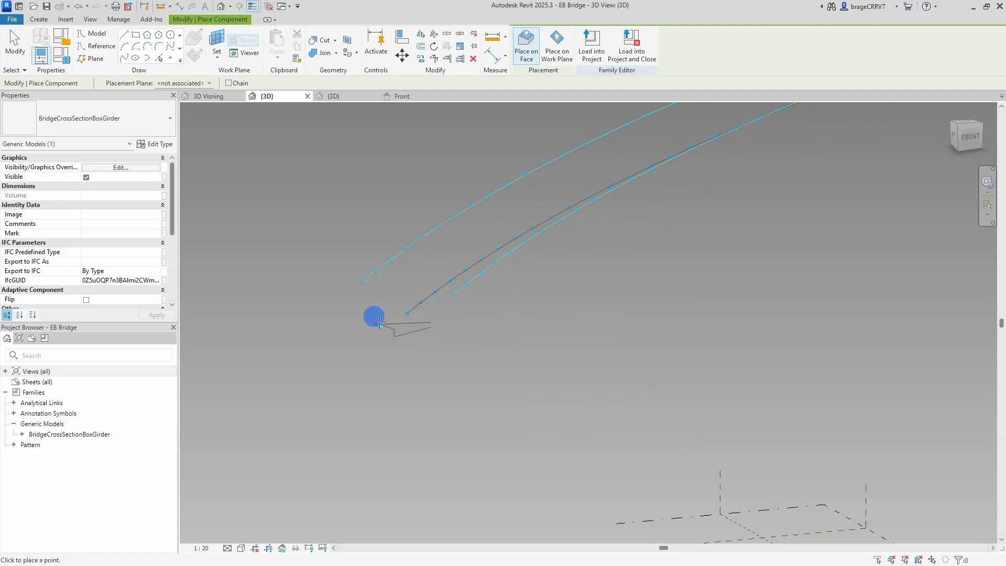
click(361, 282)
click(453, 295)
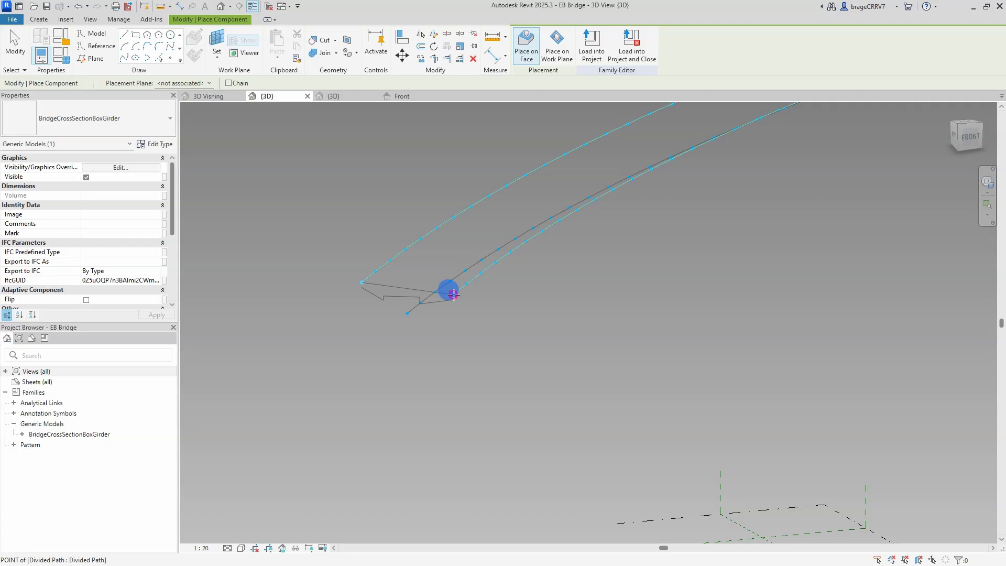
click(407, 314)
shift+middle_drag(448, 345, 478, 352)
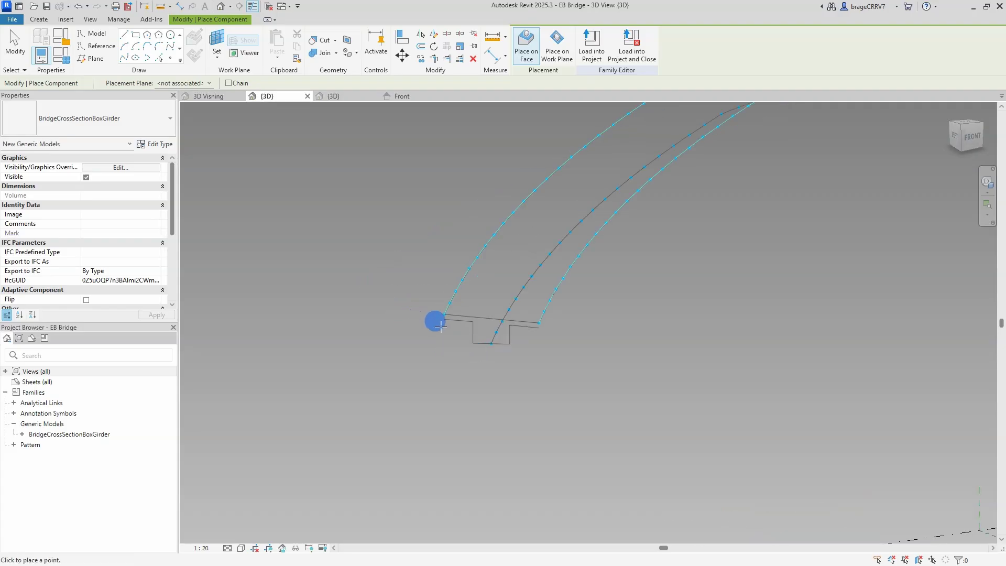
scroll(478, 336, up, 5)
scroll(478, 339, down, 2)
scroll(475, 341, up, 2)
key(Escape)
scroll(328, 181, down, 2)
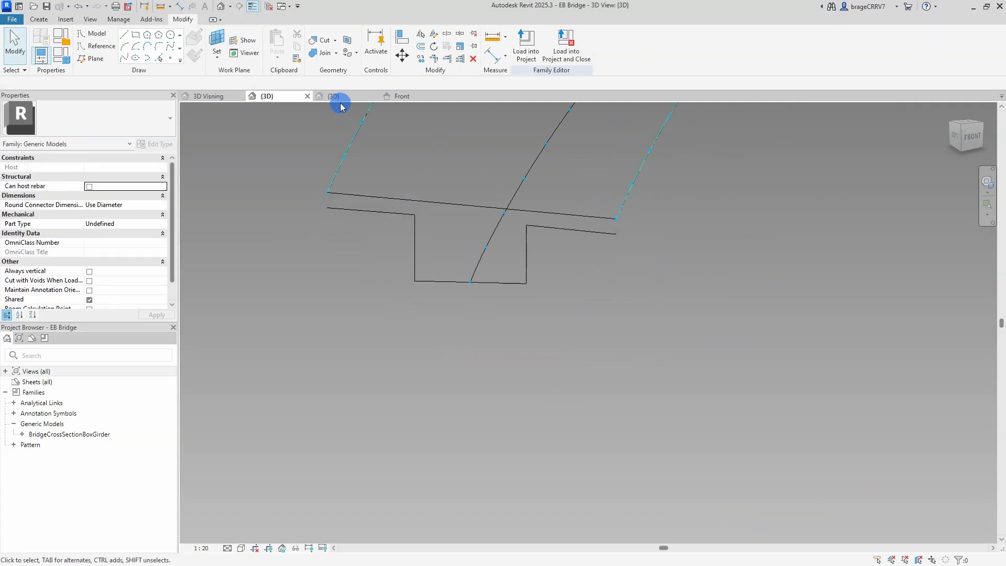
In the BridgeCrossSectionBoxGirder family, close both deck edges by connecting placement points 1 and 2 to the hosted points below them
click(340, 98)
scroll(326, 292, up, 4)
click(290, 246)
ctrl+click(290, 276)
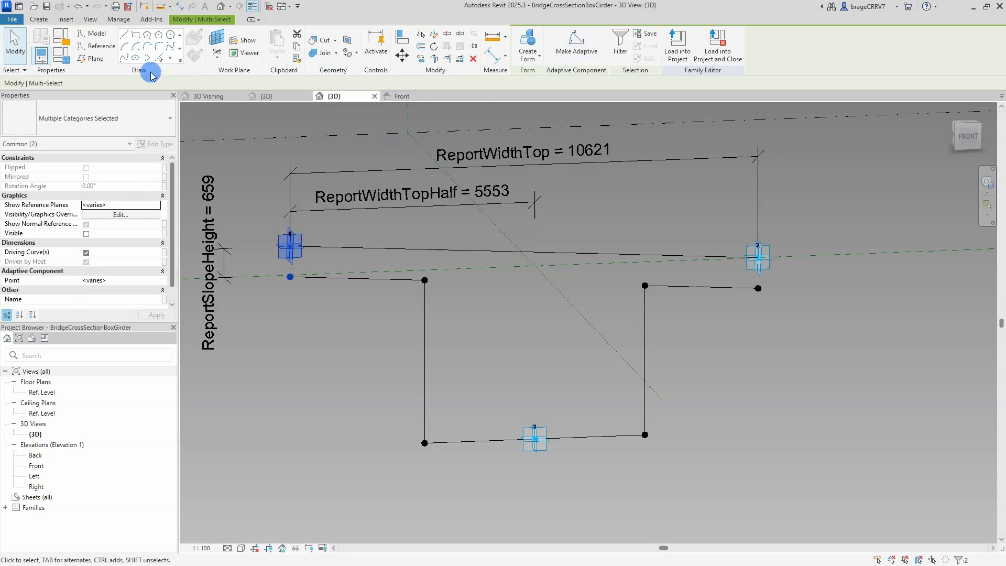
click(341, 368)
click(765, 261)
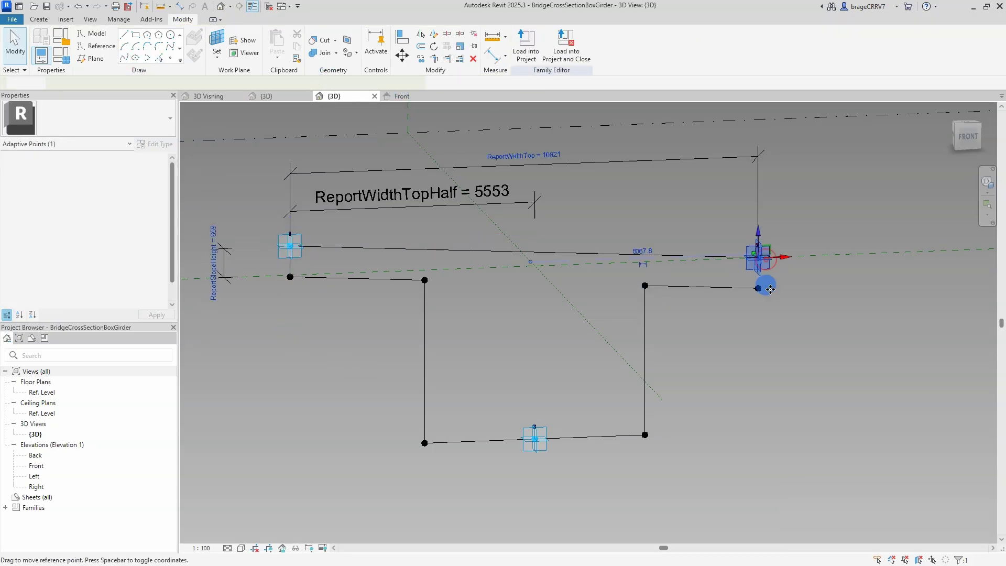
ctrl+click(768, 289)
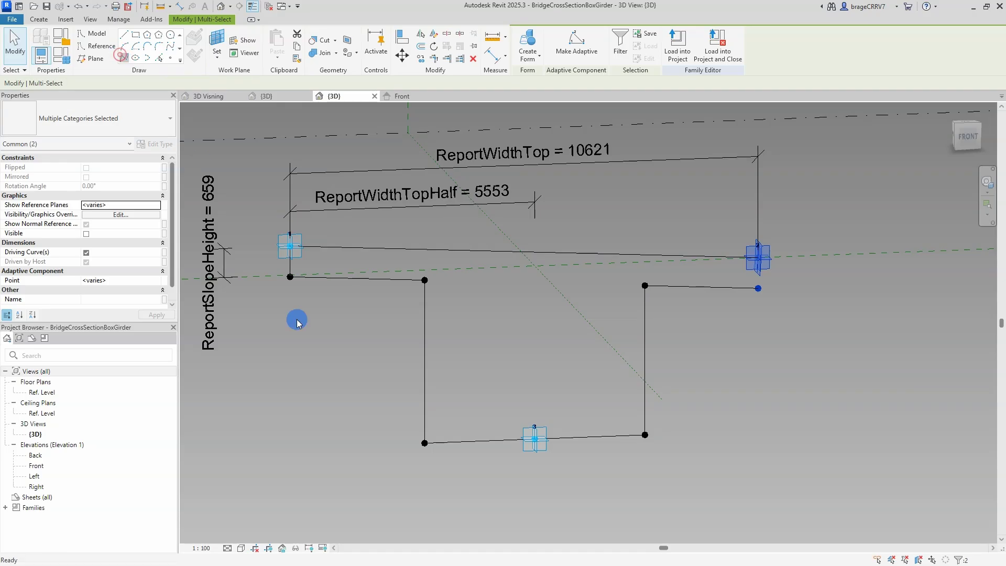
click(348, 371)
Reload the edited cross-section family into EB Bridge.rfa
click(526, 51)
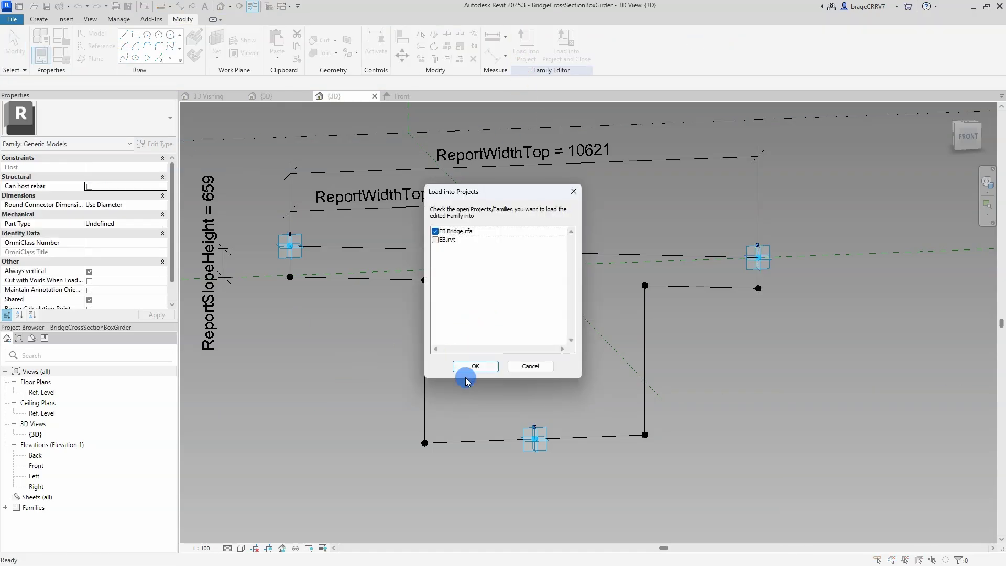
click(466, 370)
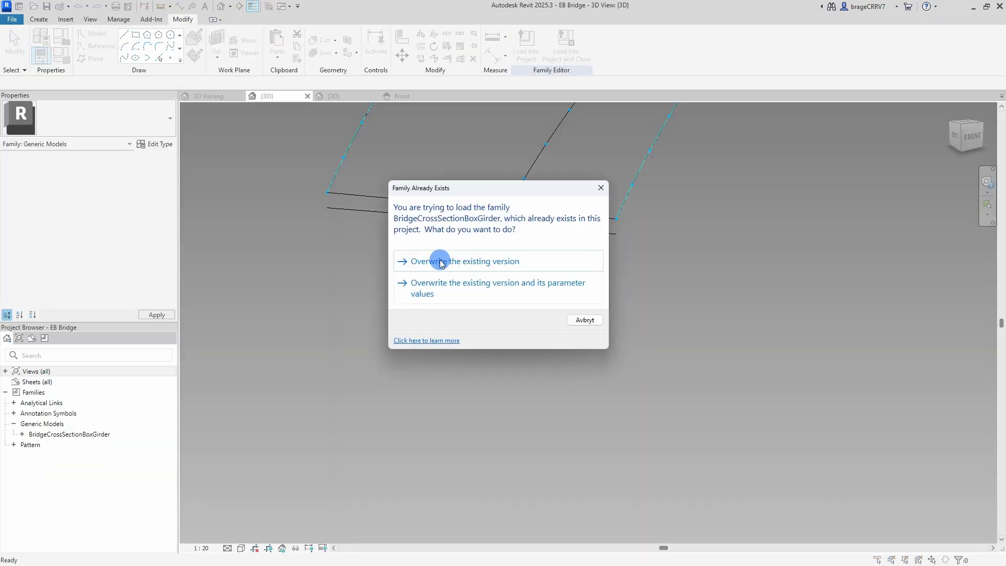
click(439, 261)
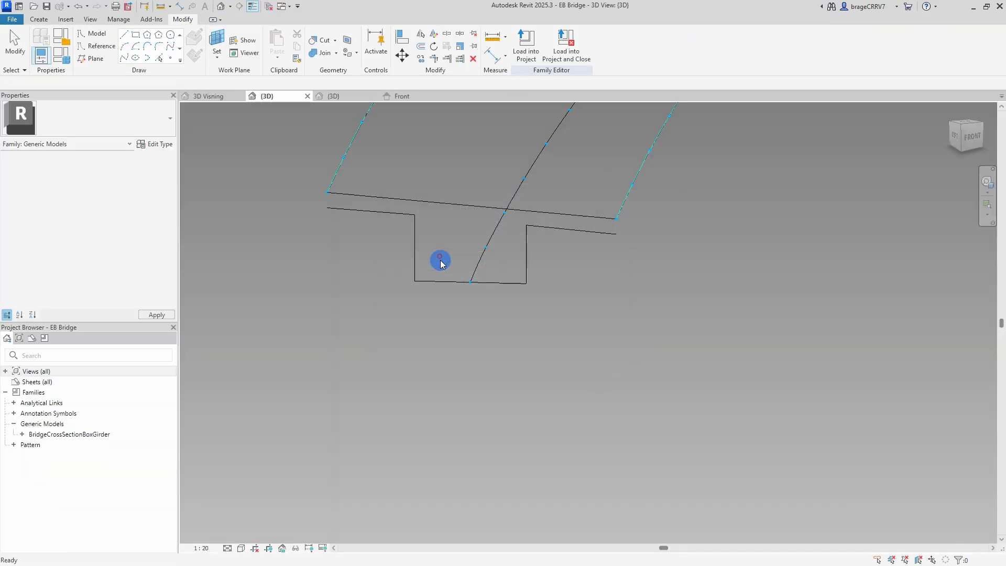
Repeat the placed cross-section along the full length of the divided paths
shift+middle_drag(438, 259, 429, 339)
click(348, 262)
middle_drag(476, 299, 455, 353)
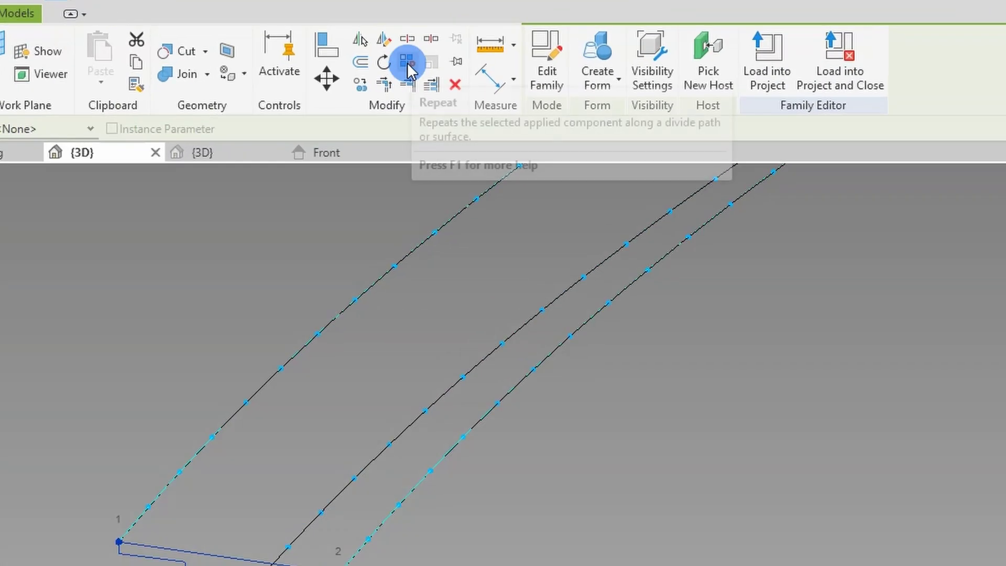
click(407, 62)
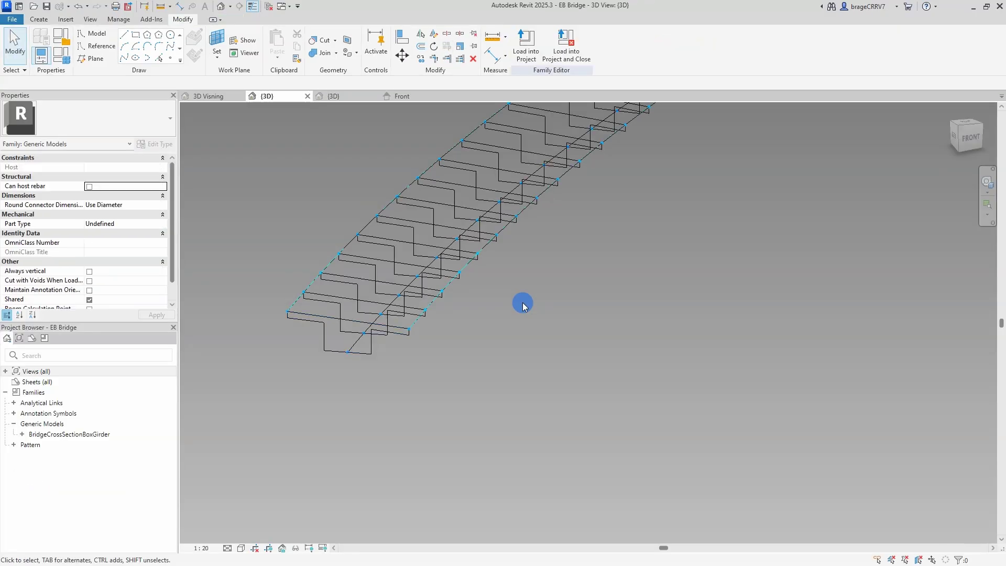
scroll(523, 305, down, 8)
scroll(535, 328, up, 2)
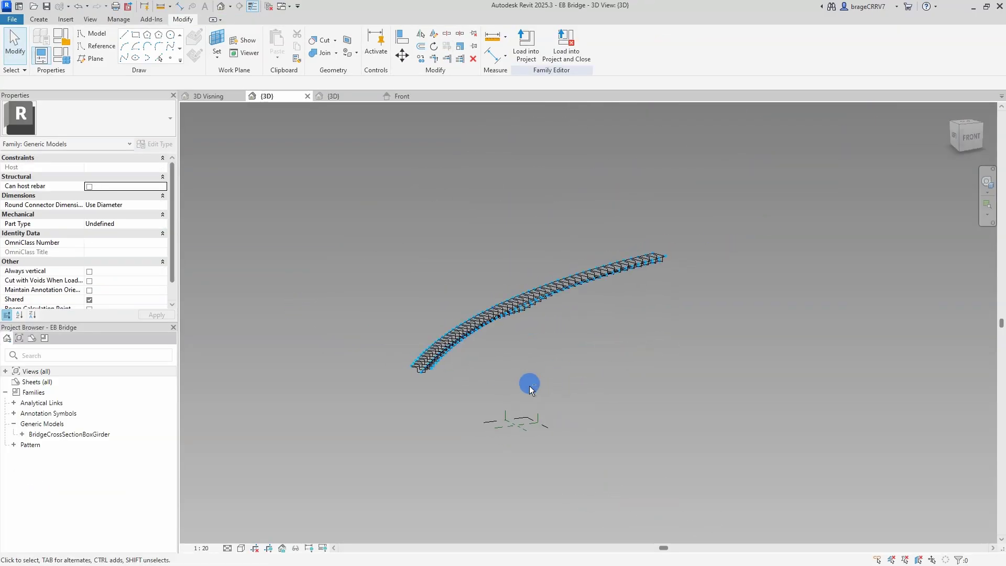
Remove the repeater and create a solid form through all the resulting cross-sections
scroll(422, 367, up, 3)
click(422, 367)
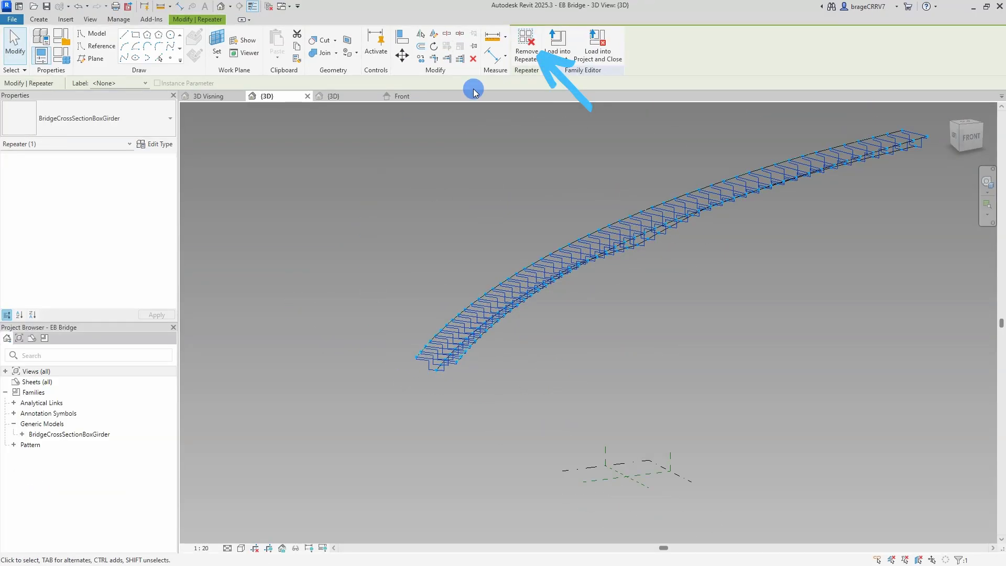
click(526, 47)
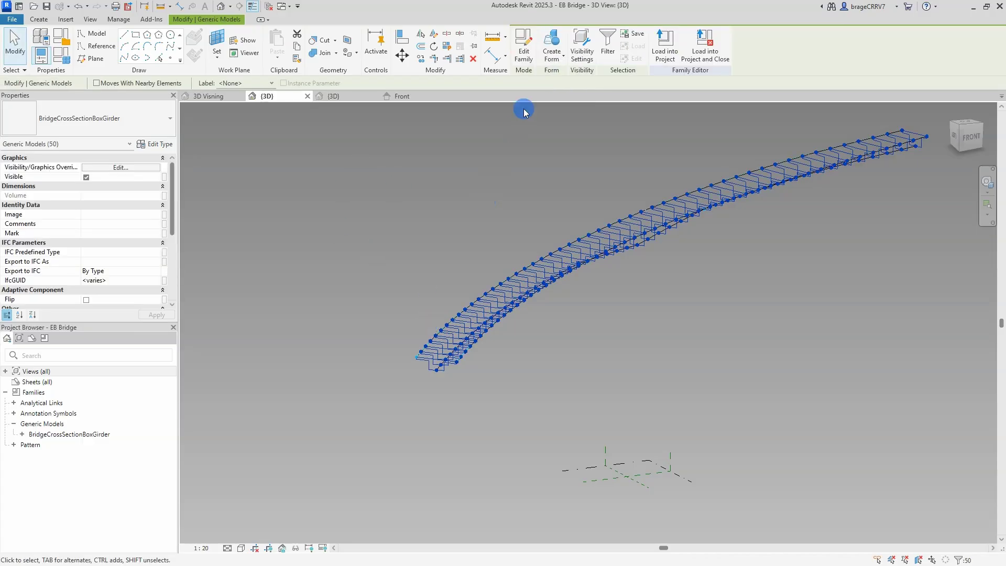
click(552, 55)
click(561, 81)
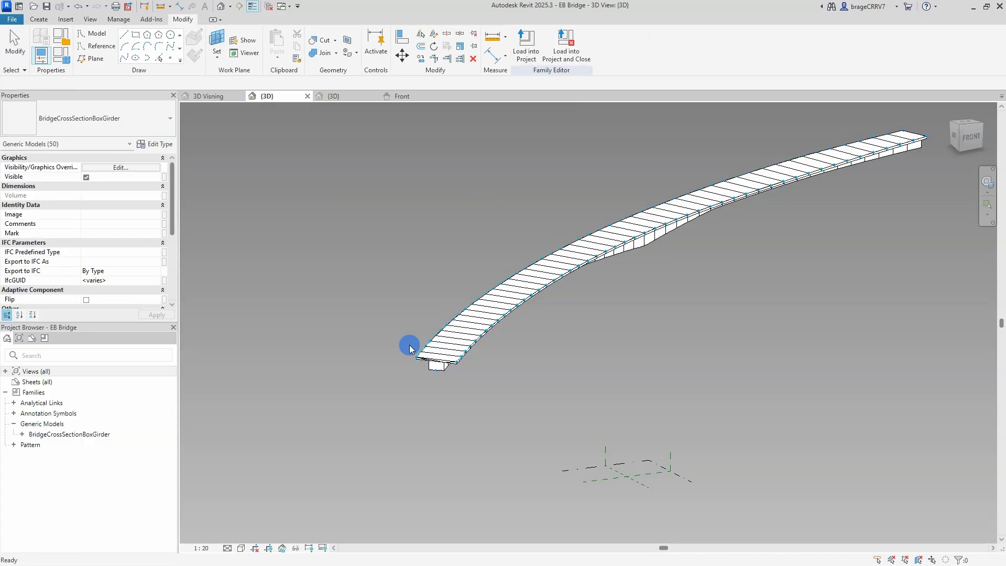
Load the updated EB Bridge family with its new solid form into the EB.rvt project
shift+middle_drag(534, 389, 409, 321)
scroll(482, 404, up, 4)
click(525, 54)
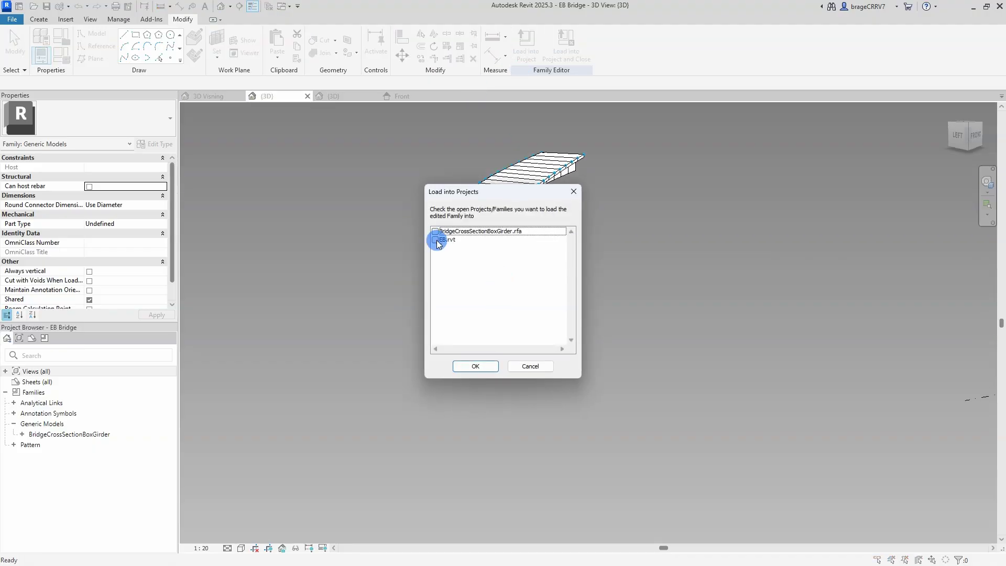
click(471, 366)
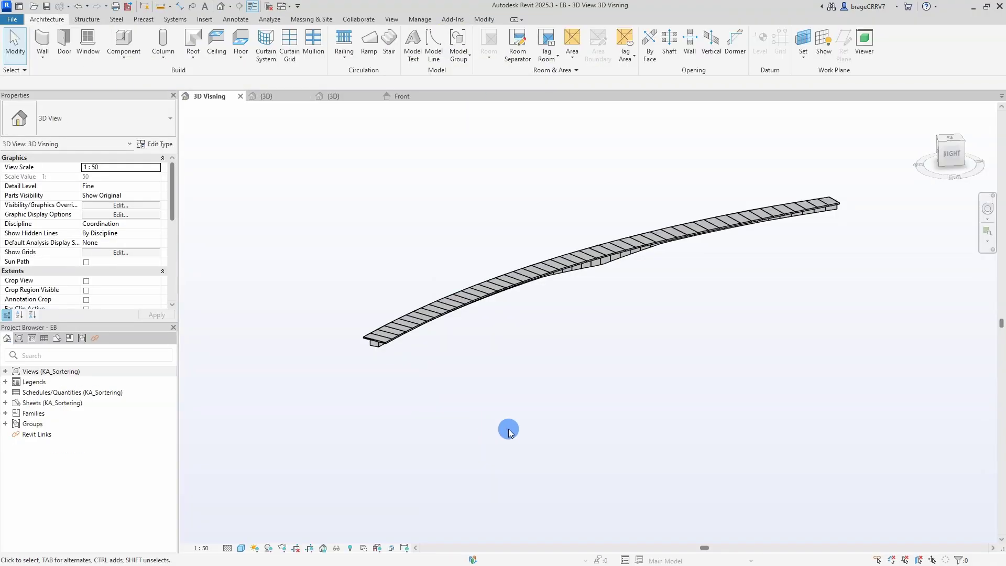
Examine the loaded bridge and its nested end cross-section from below, from the side and from above
scroll(523, 380, up, 3)
shift+middle_drag(524, 380, 595, 356)
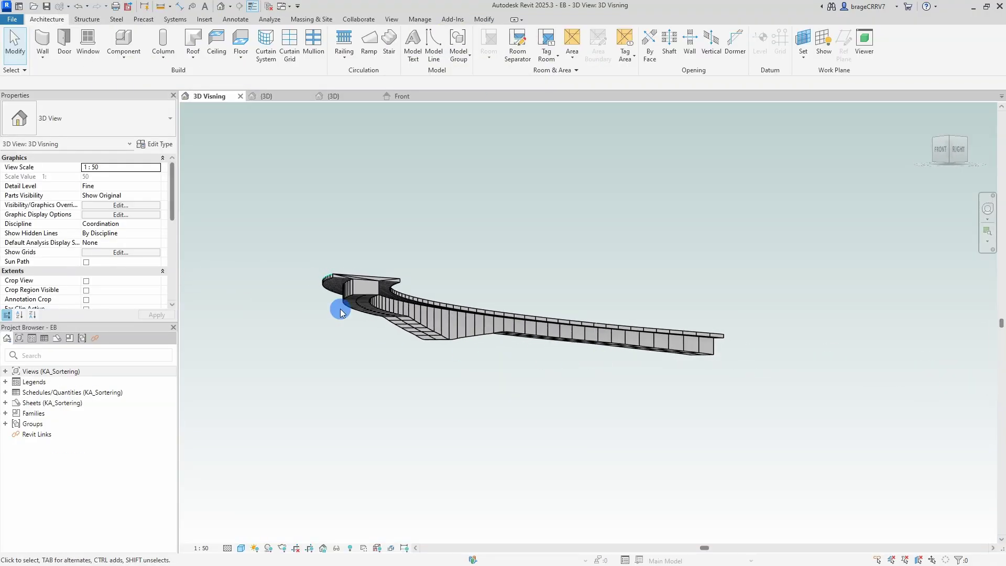
scroll(339, 310, up, 3)
shift+middle_drag(339, 310, 568, 372)
click(575, 368)
scroll(504, 400, down, 6)
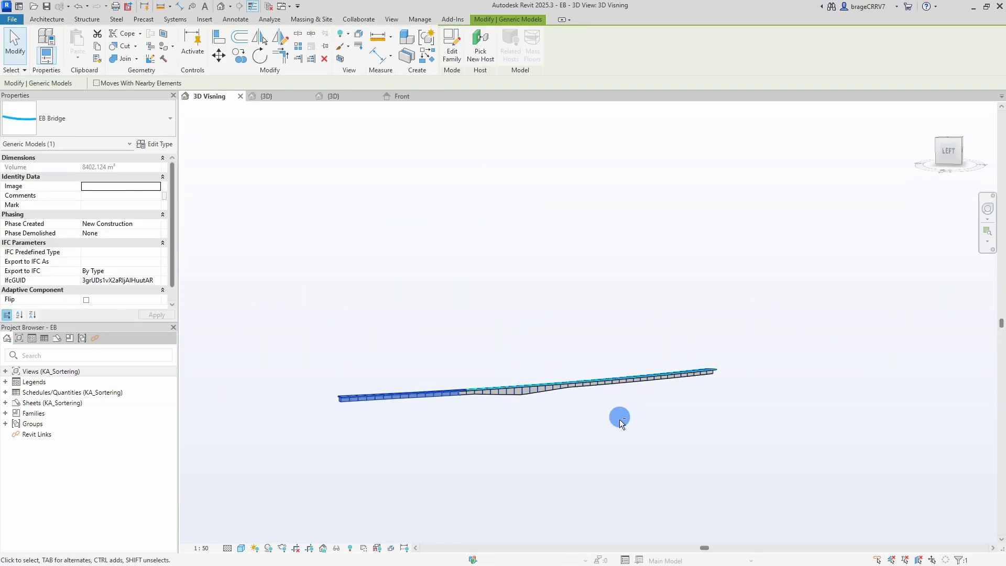
shift+middle_drag(620, 419, 584, 342)
click(356, 419)
click(584, 341)
scroll(519, 391, down, 5)
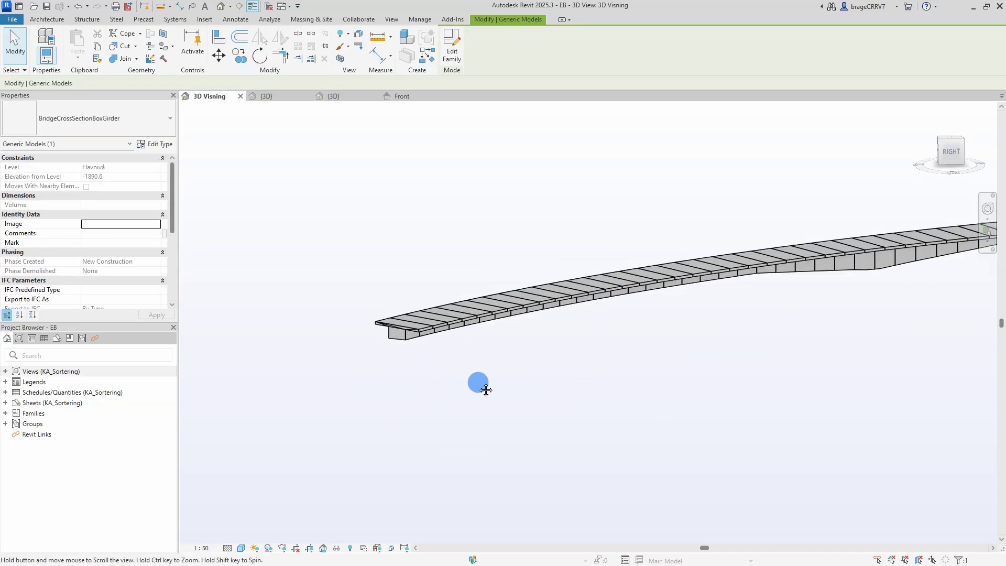
click(279, 255)
scroll(418, 352, up, 7)
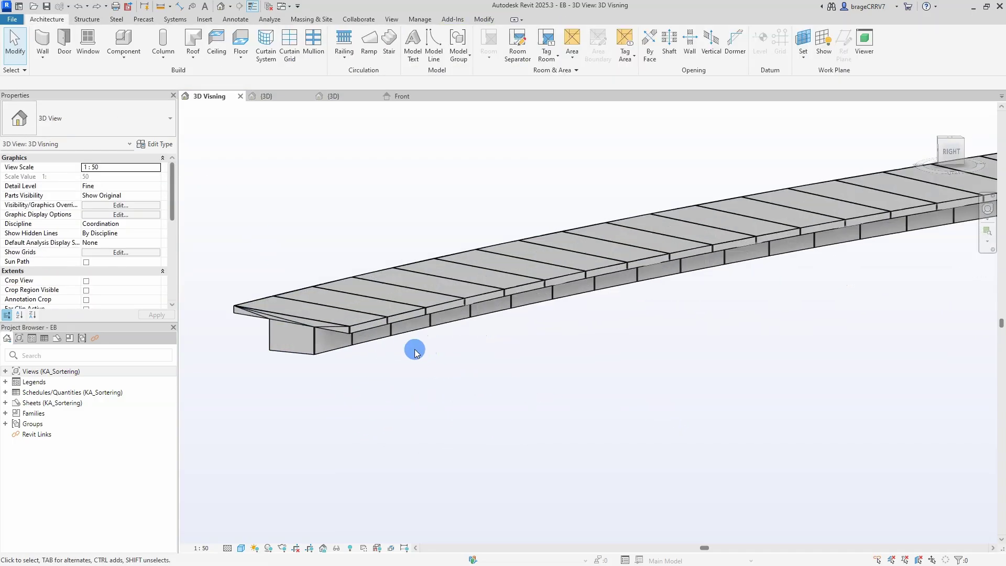
Edit the end cross-section's type, trying a Bot width of 2000, and set Bot width to 6500 and Thickness to 300
middle_drag(416, 350, 613, 413)
scroll(510, 372, up, 2)
click(356, 404)
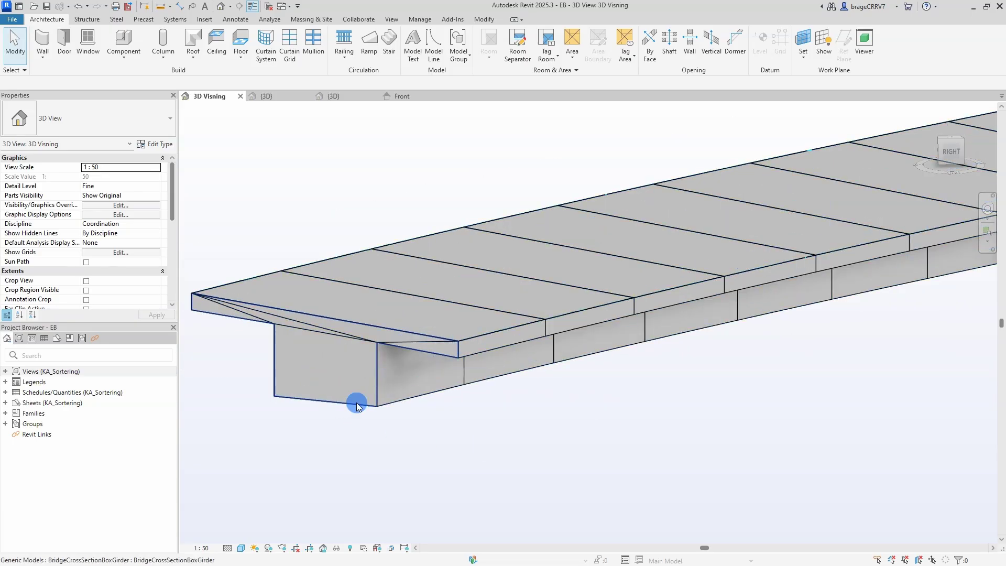
click(161, 147)
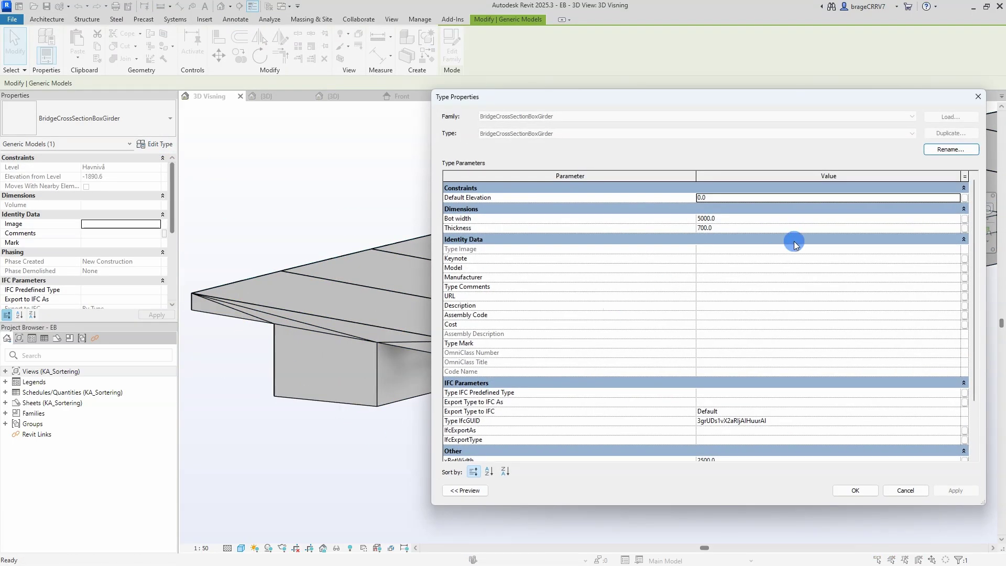
click(767, 219)
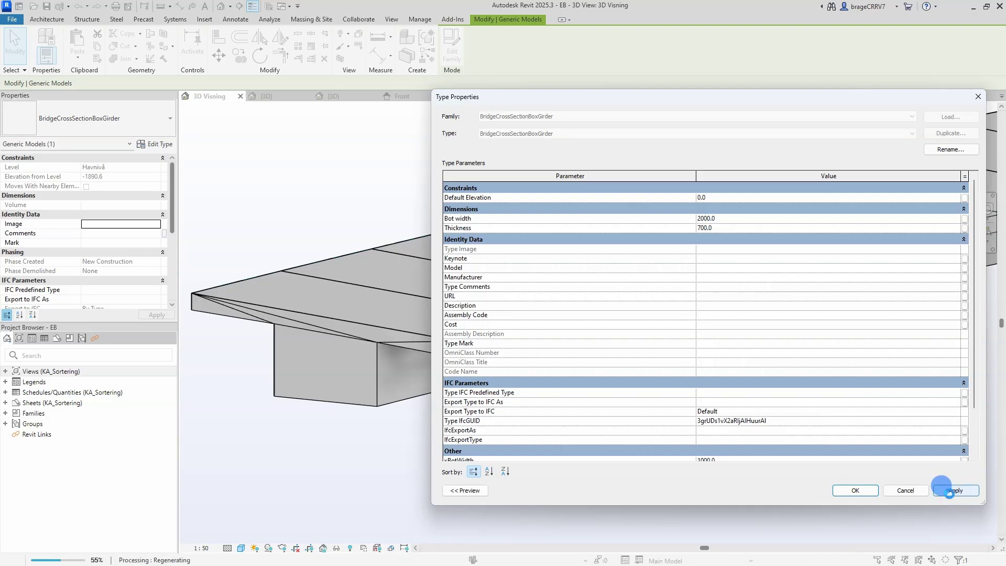
click(950, 491)
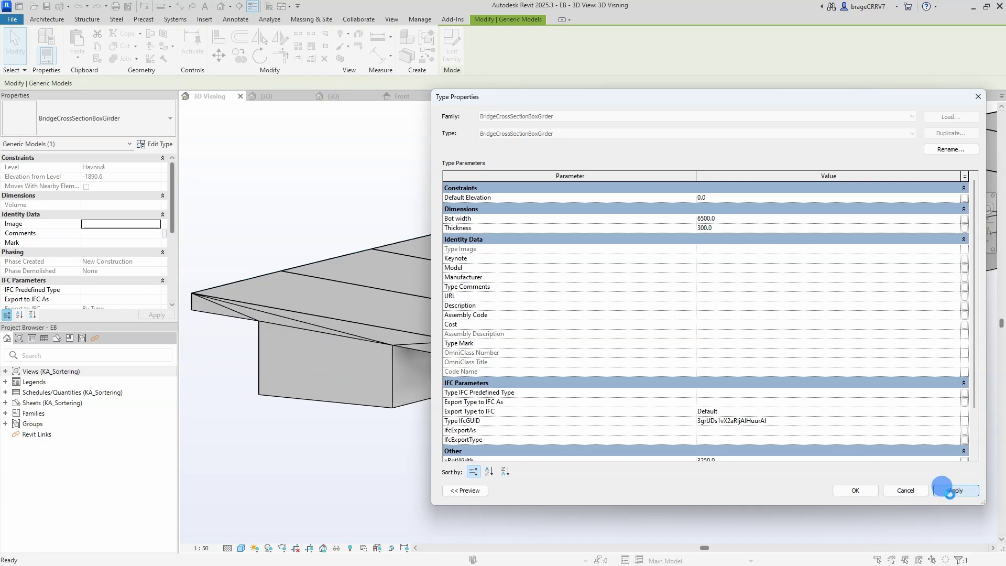
click(949, 493)
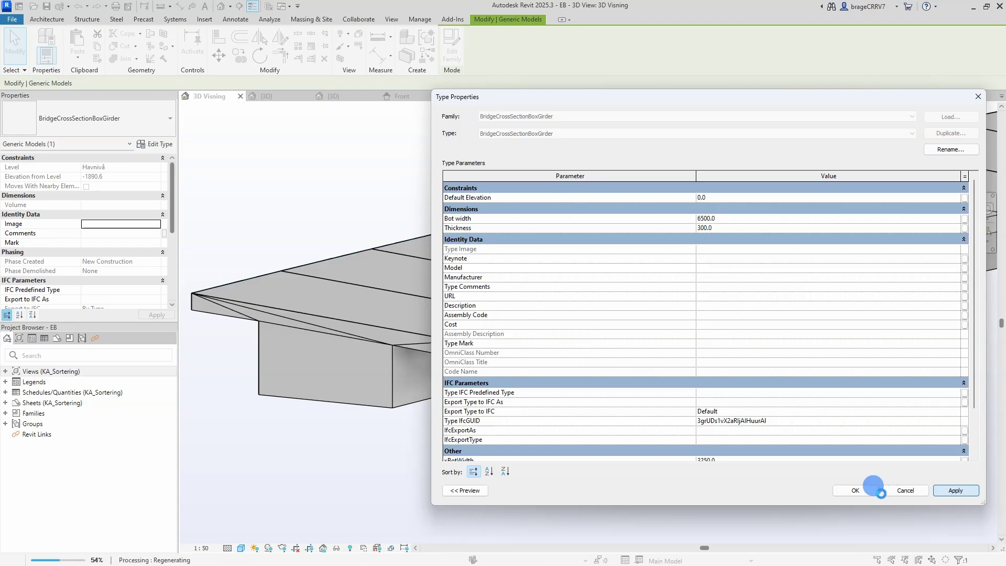
click(855, 490)
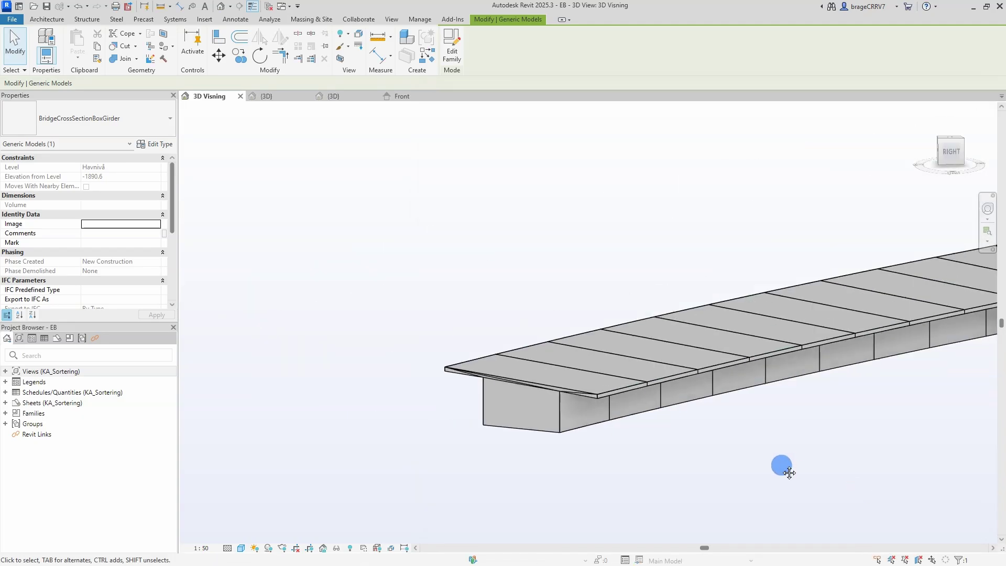
Examine the bridge's end section, deck surface and underside along its full length from several angles
shift+middle_drag(789, 473, 672, 396)
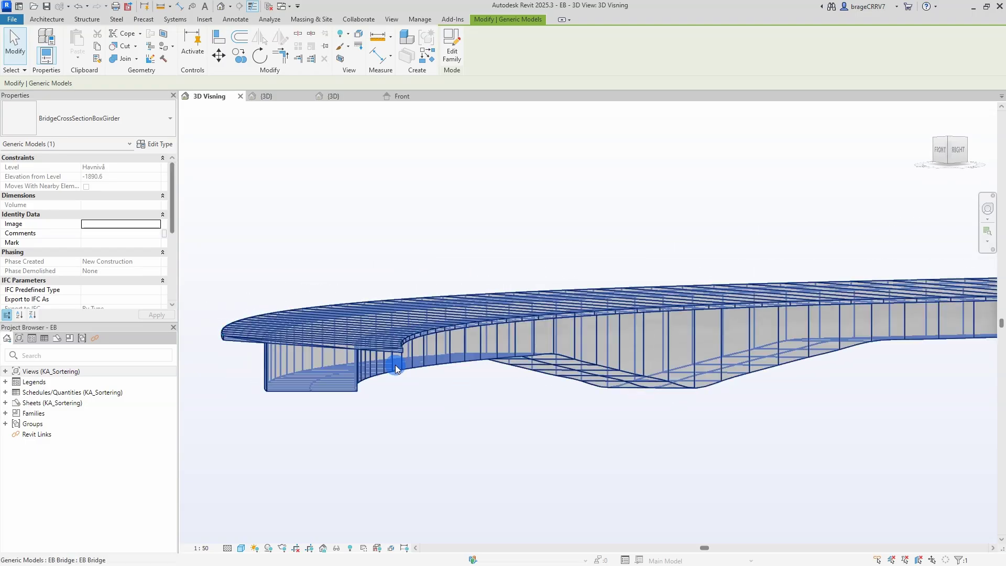
shift+middle_drag(453, 426, 487, 449)
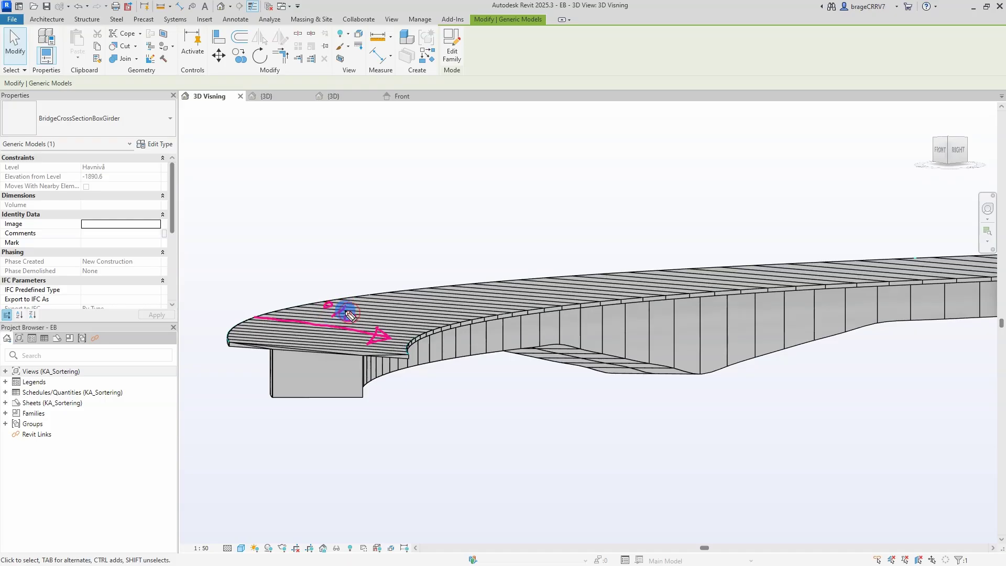
click(438, 399)
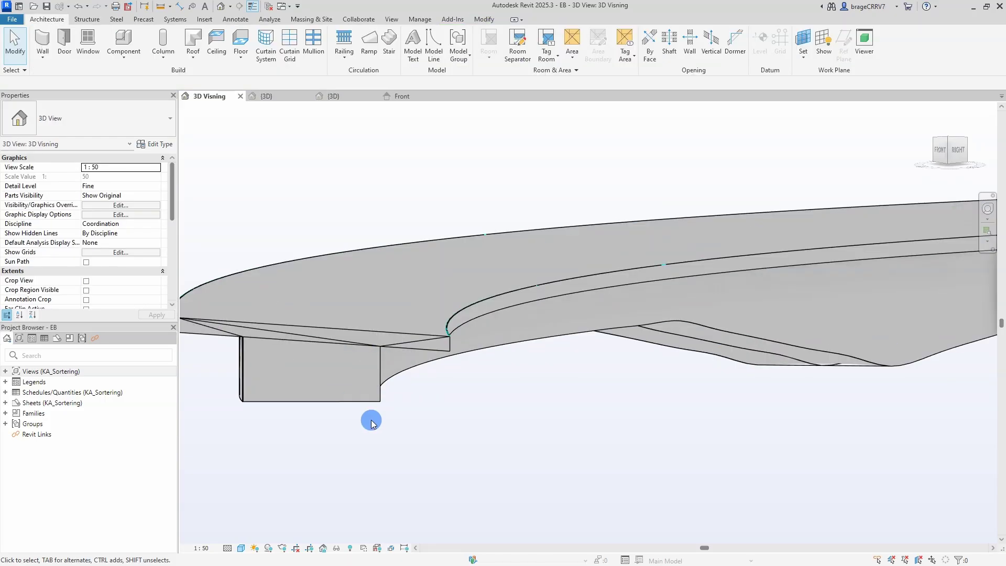
shift+middle_drag(370, 418, 552, 470)
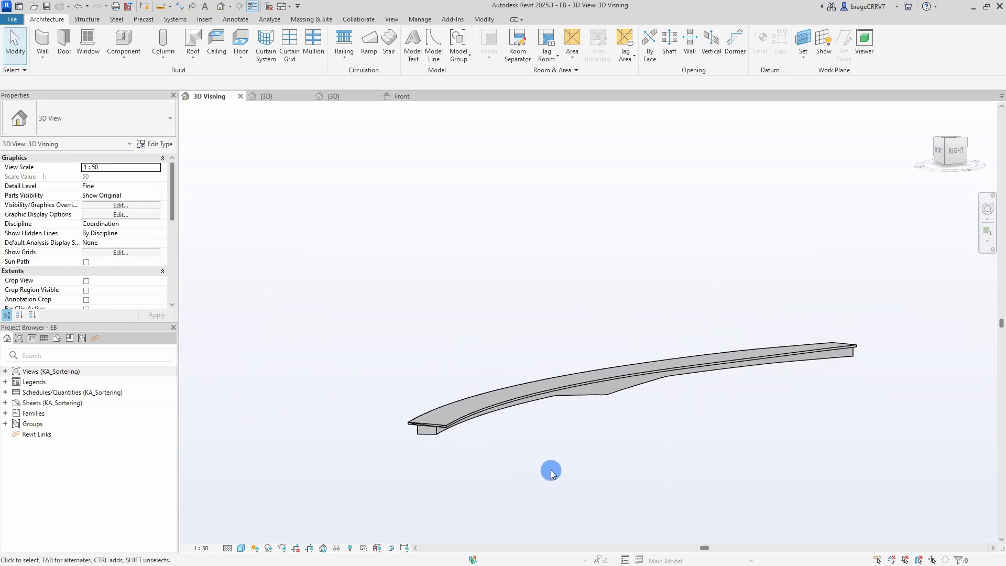
scroll(452, 458, up, 5)
shift+middle_drag(479, 455, 513, 418)
click(330, 444)
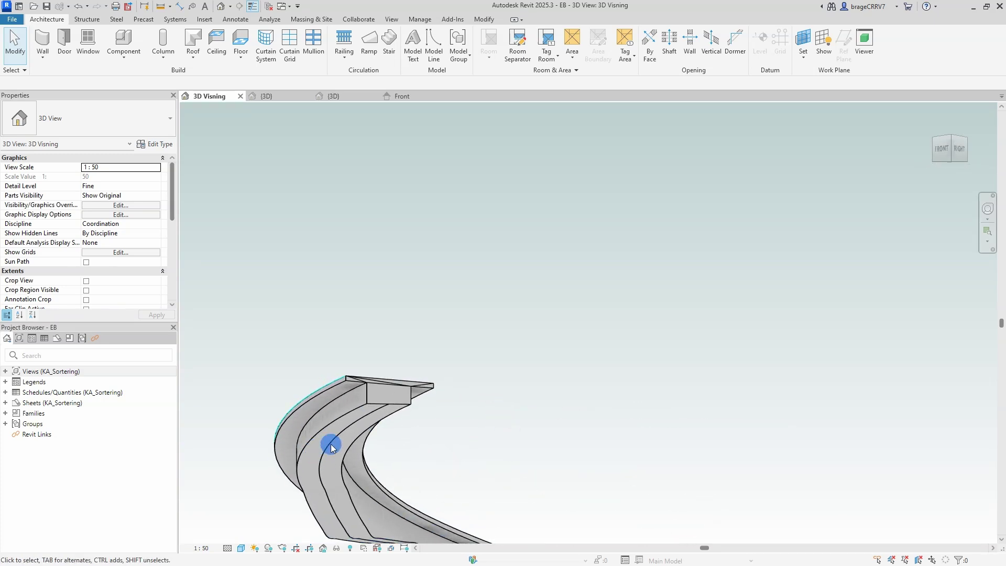
shift+middle_drag(248, 461, 347, 436)
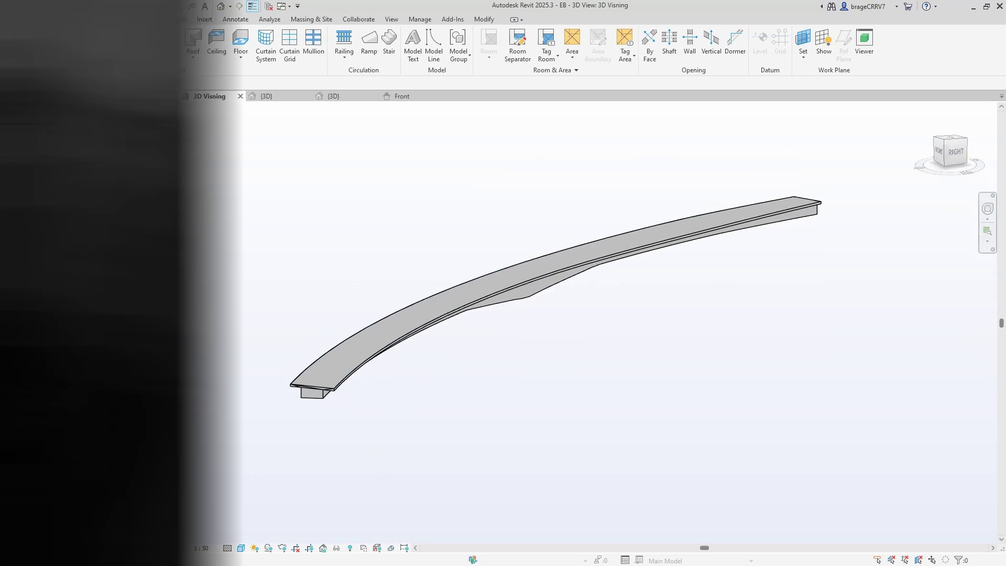